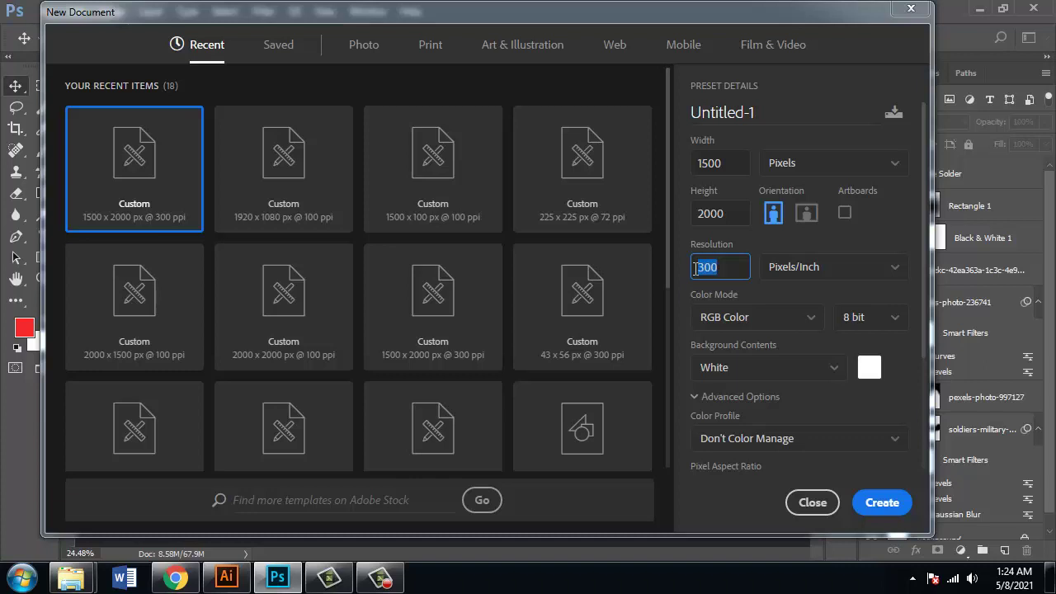
# - Create a new 1500 × 2000 pixel RGB document at 150 pixels/inch with a white background
pyautogui.click(868, 506)
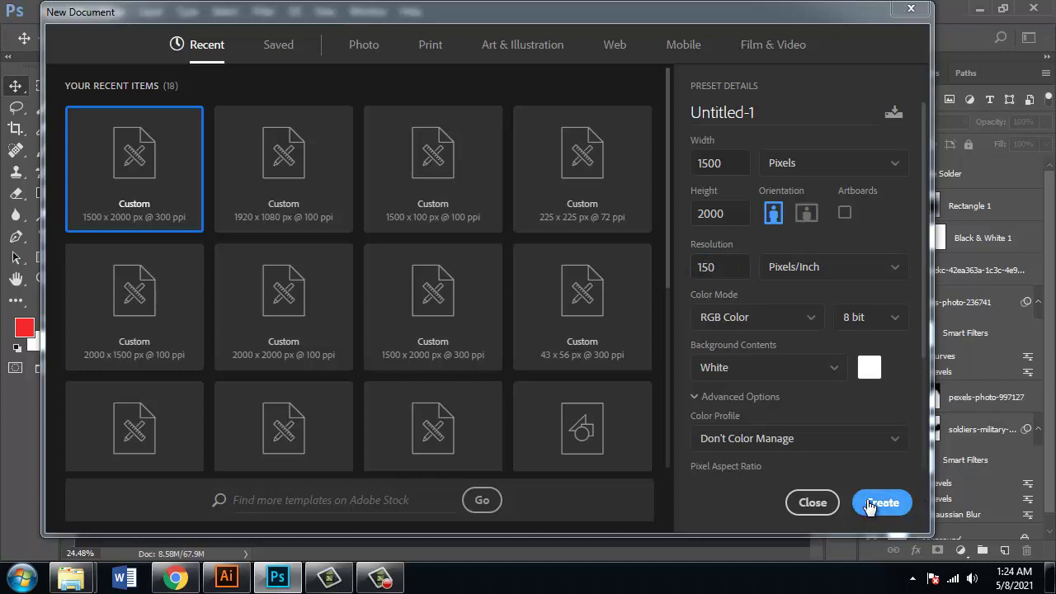
pyautogui.click(868, 505)
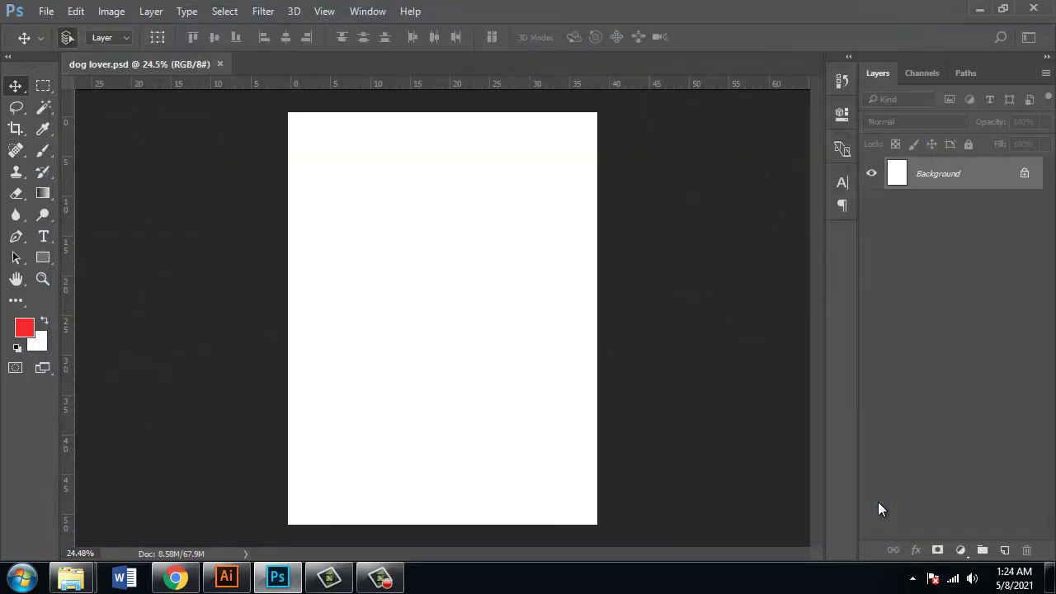
# - Find the pexels-photo-236741 PSD in the 05 folder and open it in Photoshop
pyautogui.click(979, 8)
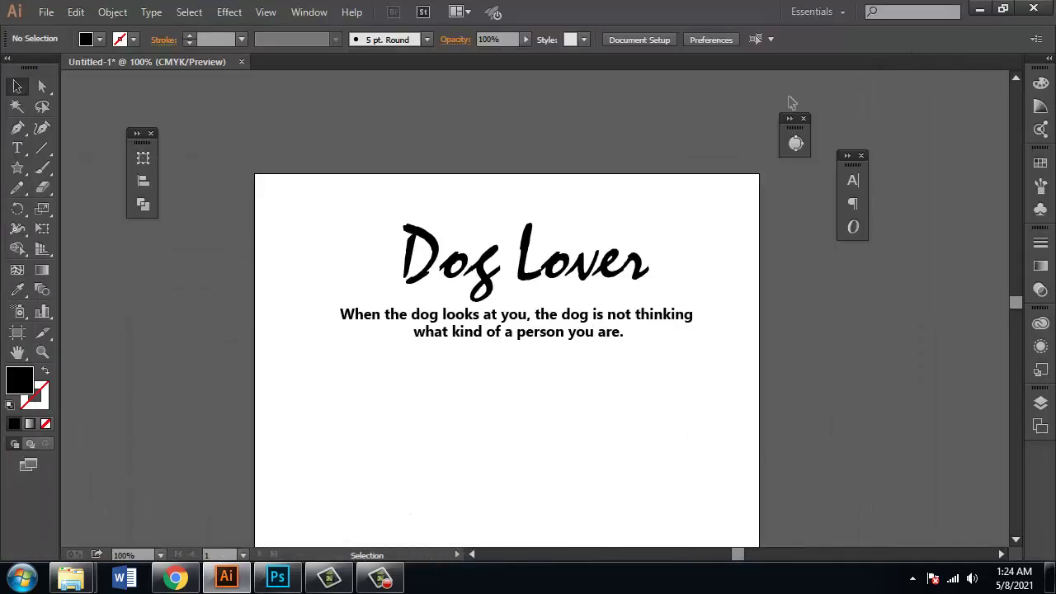
pyautogui.click(981, 9)
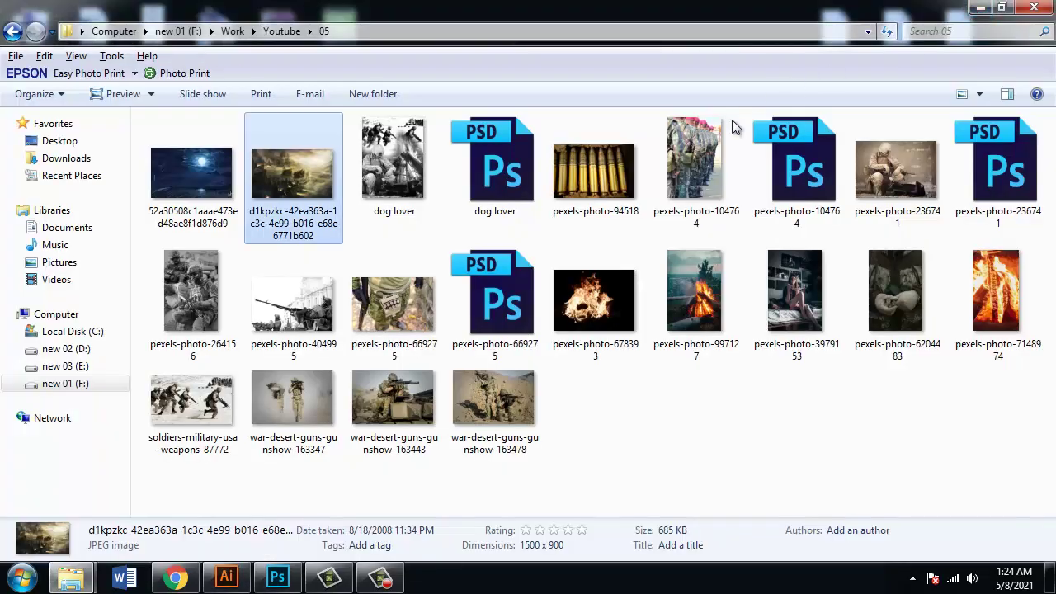
pyautogui.click(670, 432)
pyautogui.keyDown('ctrl'); pyautogui.scroll(-2, 670, 427); pyautogui.keyUp('ctrl')
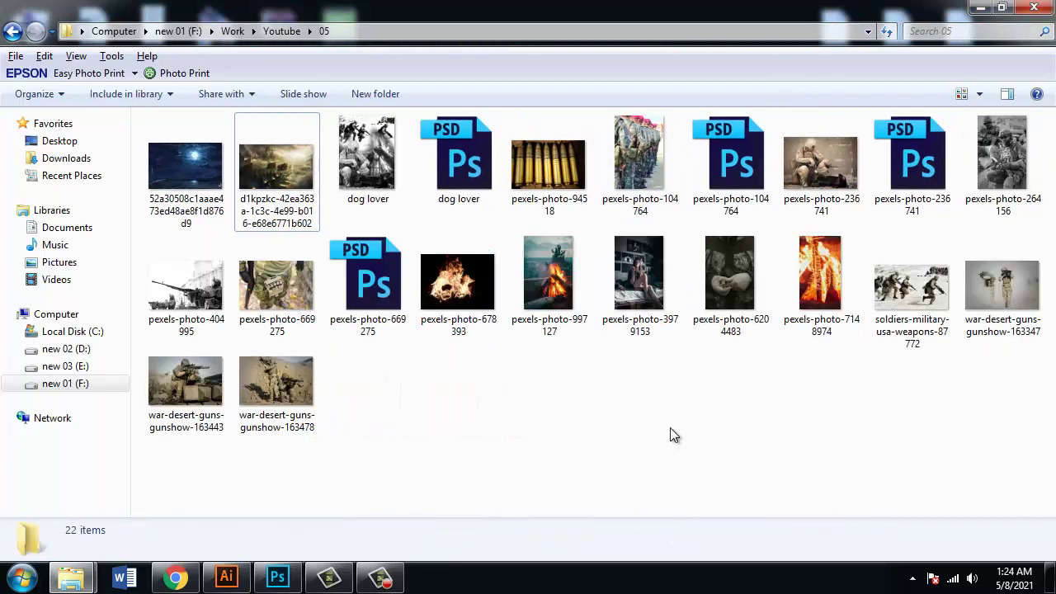
pyautogui.click(466, 167)
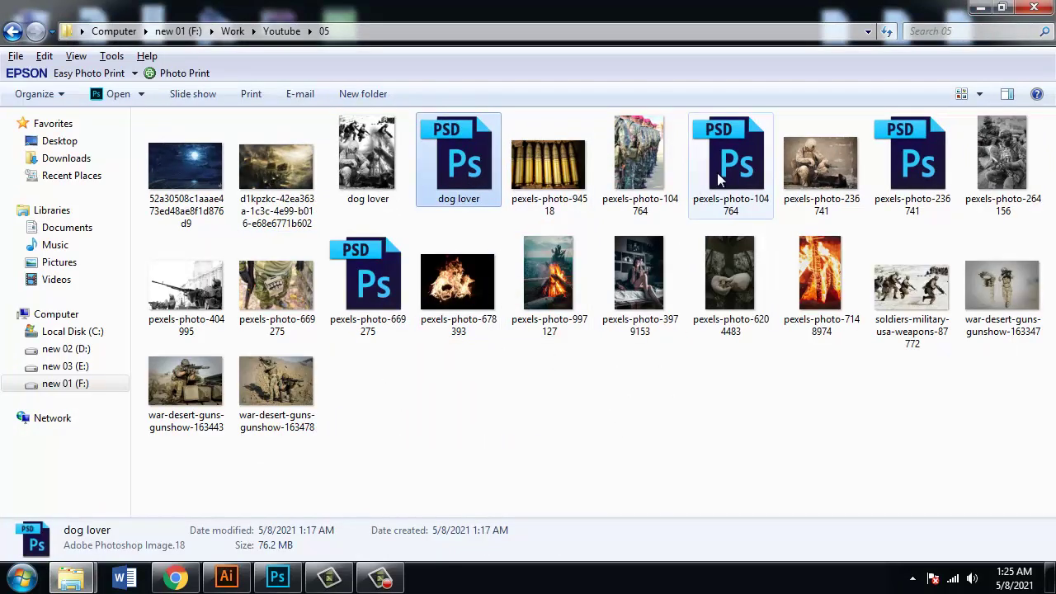
pyautogui.keyDown('ctrl'); pyautogui.click(916, 161); pyautogui.keyUp('ctrl')
pyautogui.moveTo(928, 146); pyautogui.dragTo(437, 70)
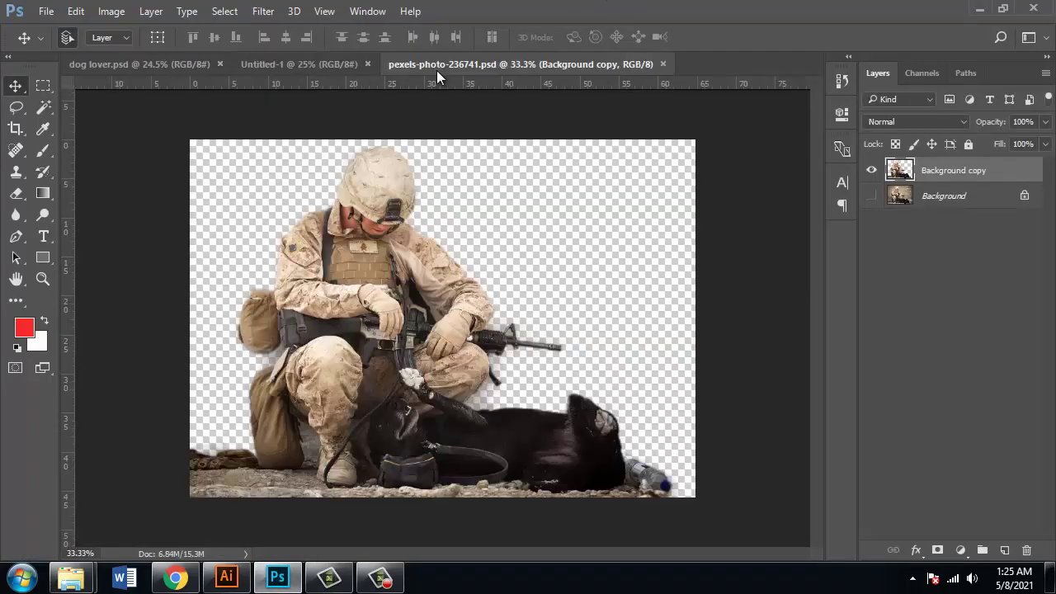
# - Copy the cut-out soldier and dog layer into Untitled-1, resting it along the bottom edge of the canvas
pyautogui.click(306, 69)
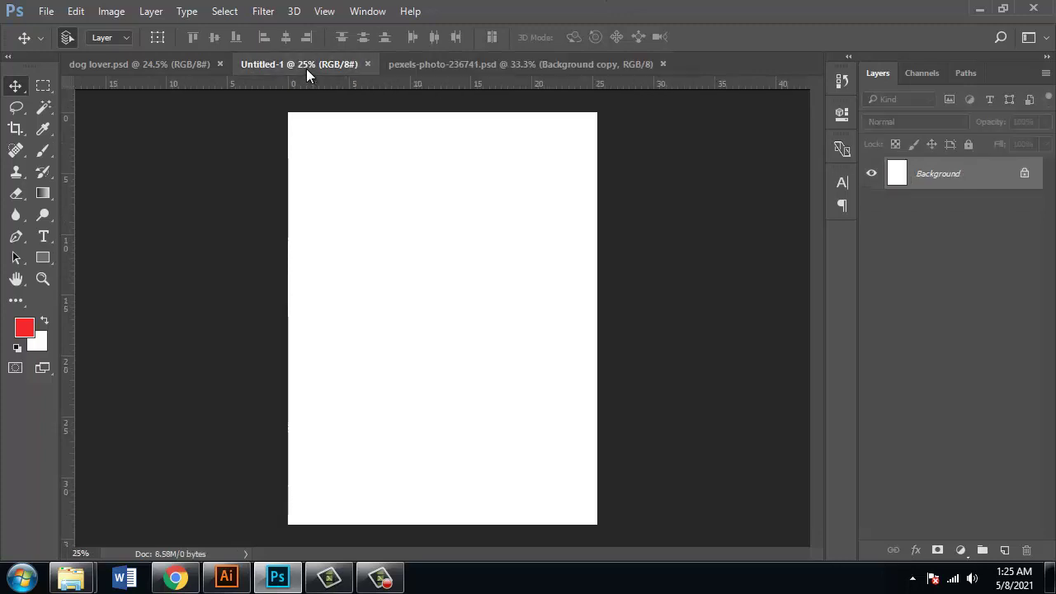
pyautogui.click(470, 68)
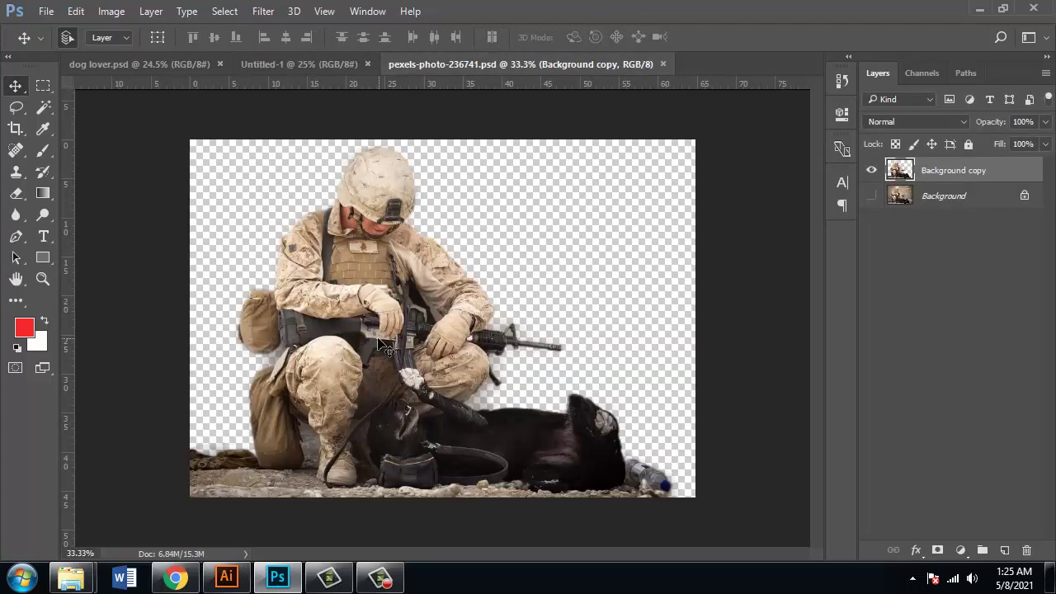
pyautogui.moveTo(382, 347); pyautogui.dragTo(429, 404)
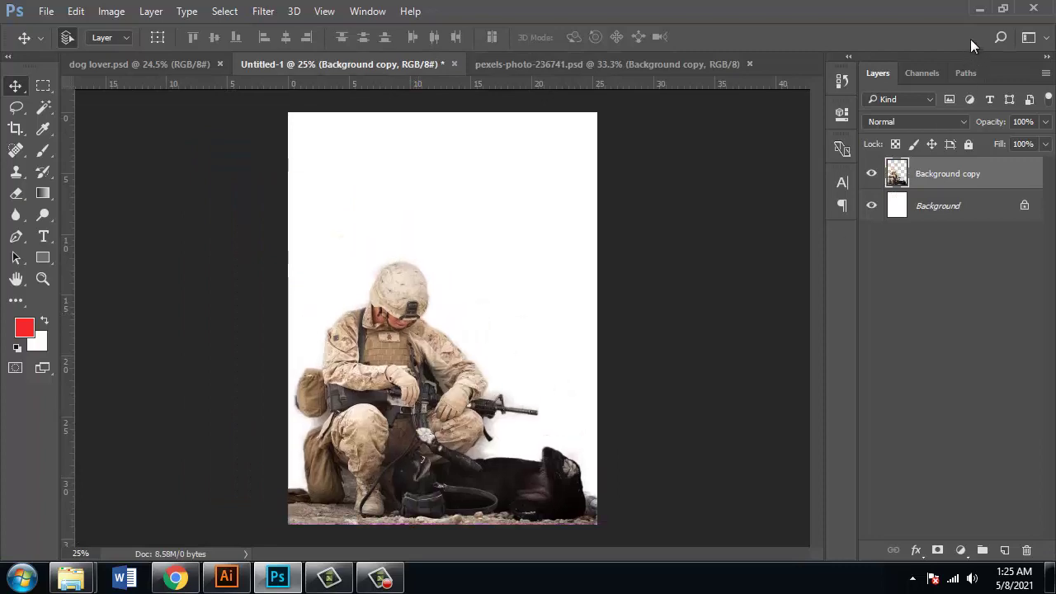
# - Try placing the pexels-photo-669275 PSD over the soldier in Untitled-1 at a scale of about 67%
pyautogui.click(979, 9)
pyautogui.click(756, 478)
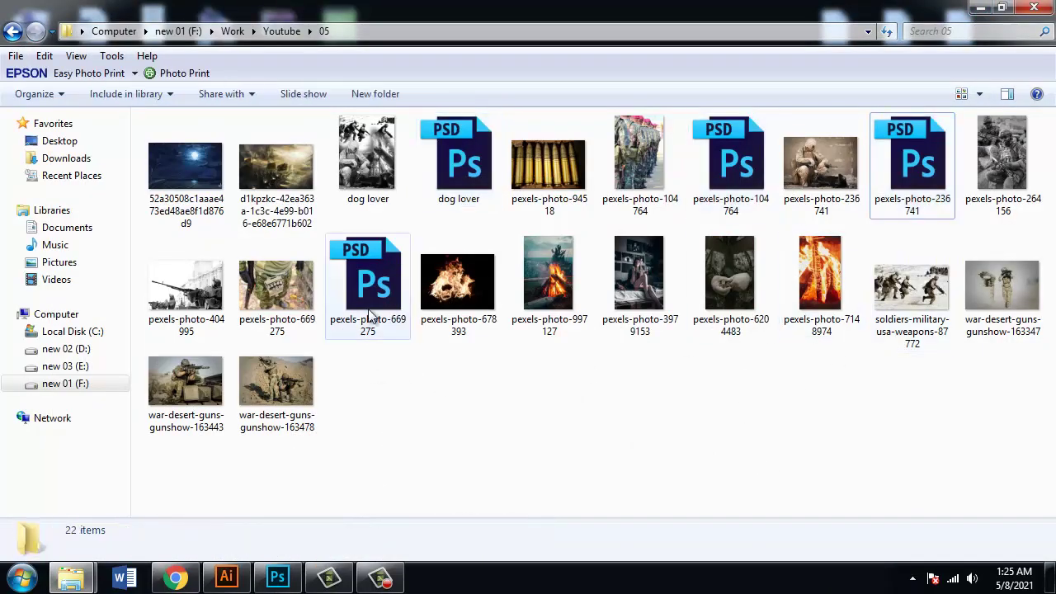
pyautogui.moveTo(371, 316); pyautogui.dragTo(542, 355)
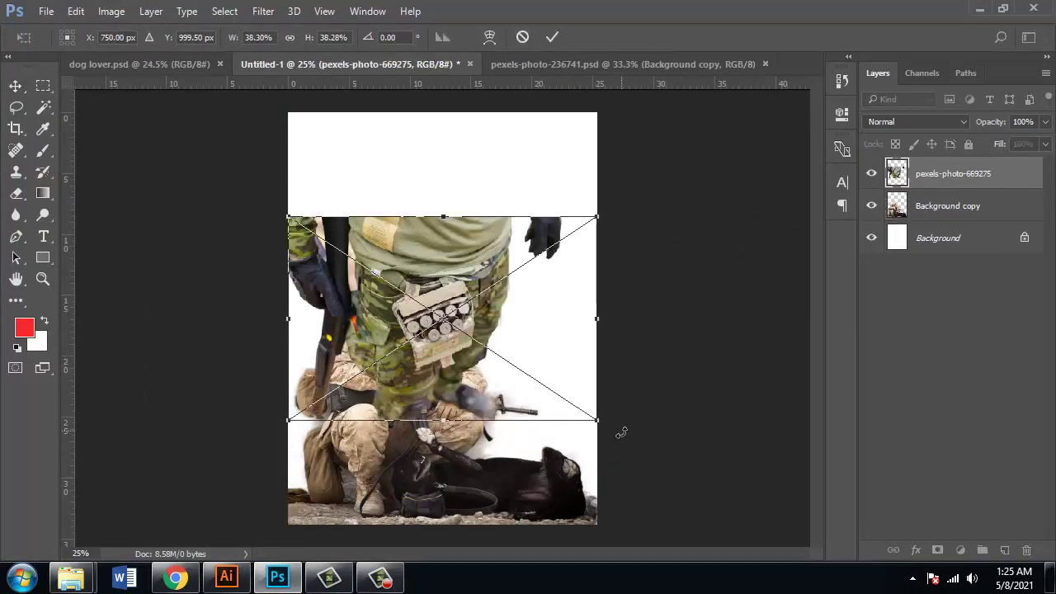
pyautogui.moveTo(692, 504); pyautogui.dragTo(703, 499)
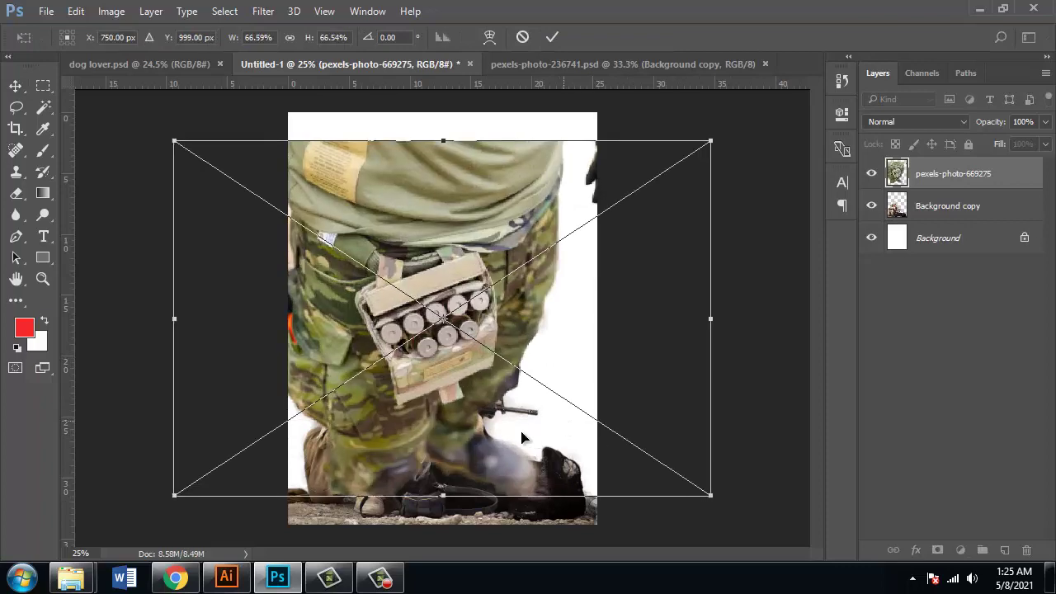
pyautogui.moveTo(521, 430); pyautogui.dragTo(445, 456)
pyautogui.press('Escape')
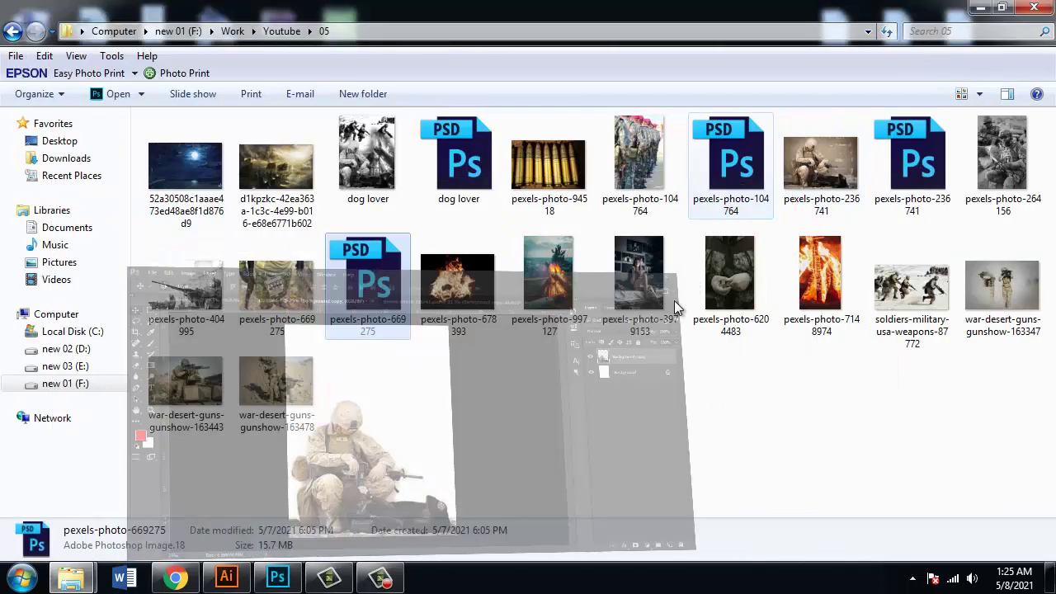
pyautogui.hotkey('alt', 'Tab')
pyautogui.click(644, 414)
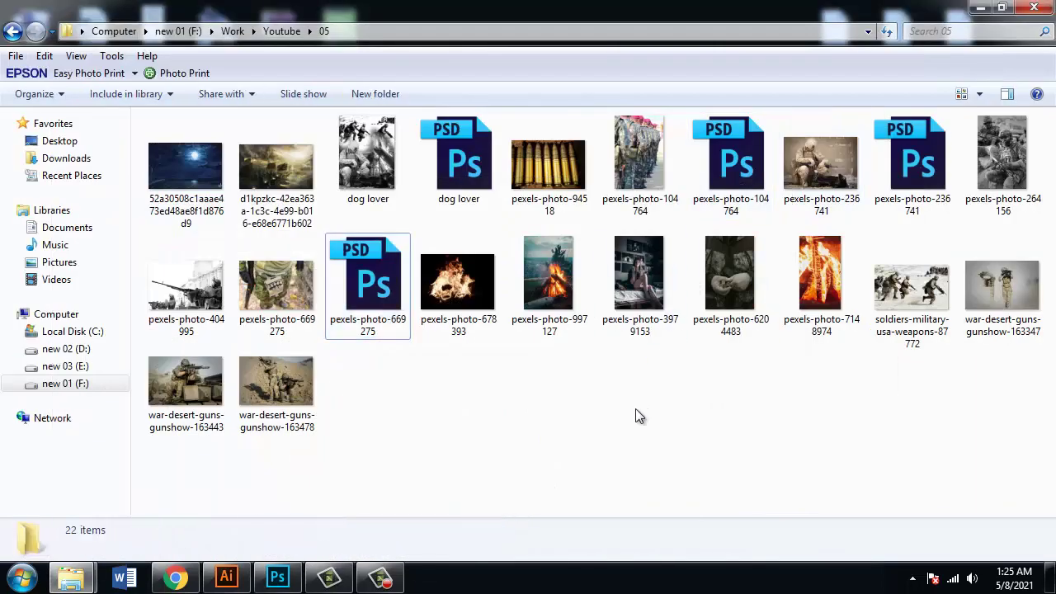
pyautogui.click(524, 252)
pyautogui.click(499, 372)
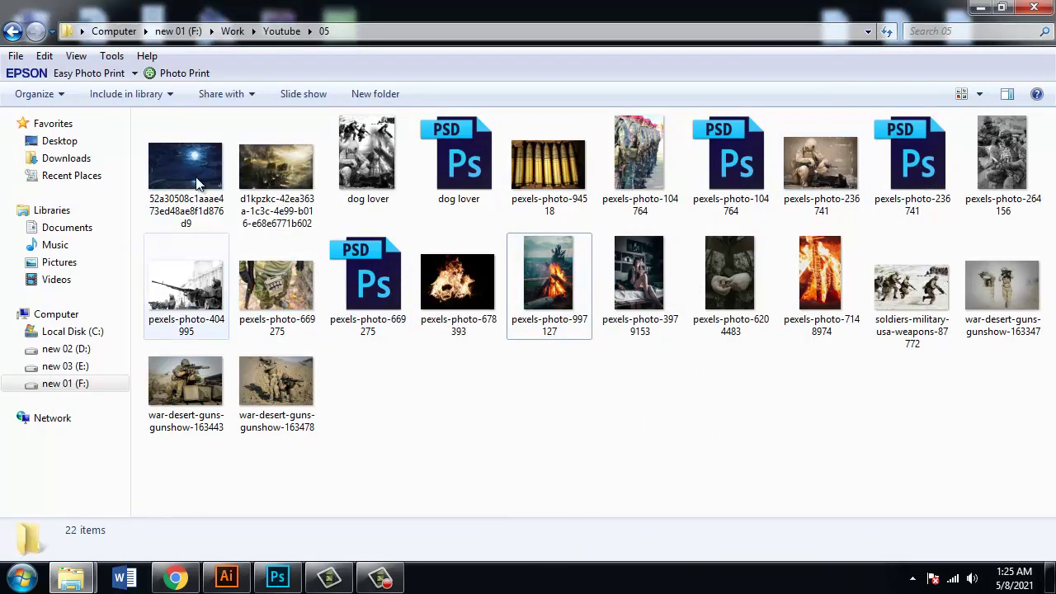
pyautogui.moveTo(194, 206); pyautogui.dragTo(470, 370)
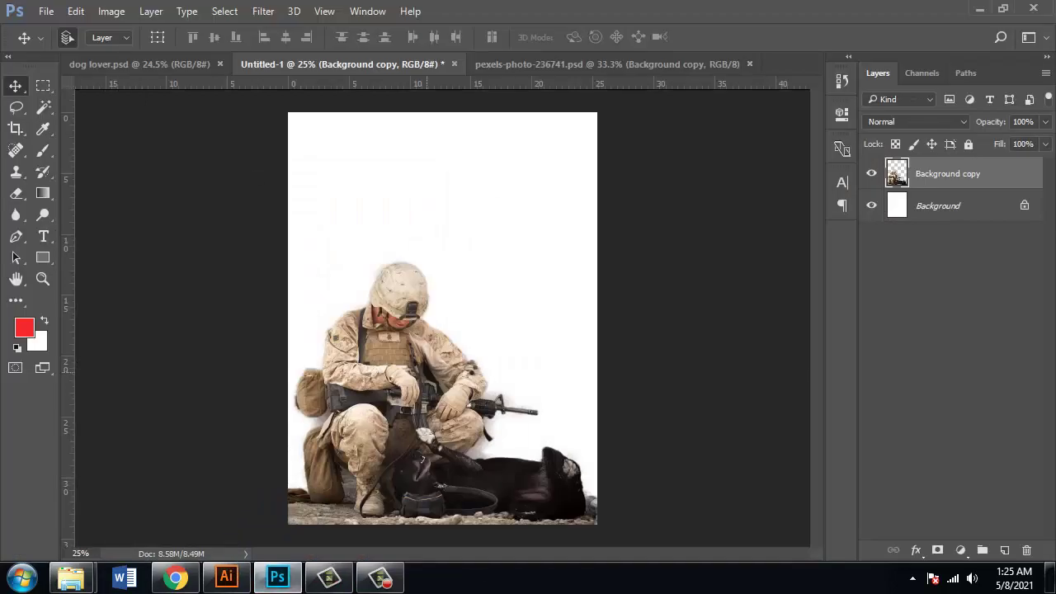
pyautogui.moveTo(591, 412); pyautogui.dragTo(755, 576)
pyautogui.moveTo(561, 396); pyautogui.dragTo(528, 308)
pyautogui.moveTo(737, 499); pyautogui.dragTo(652, 455)
pyautogui.press('Escape')
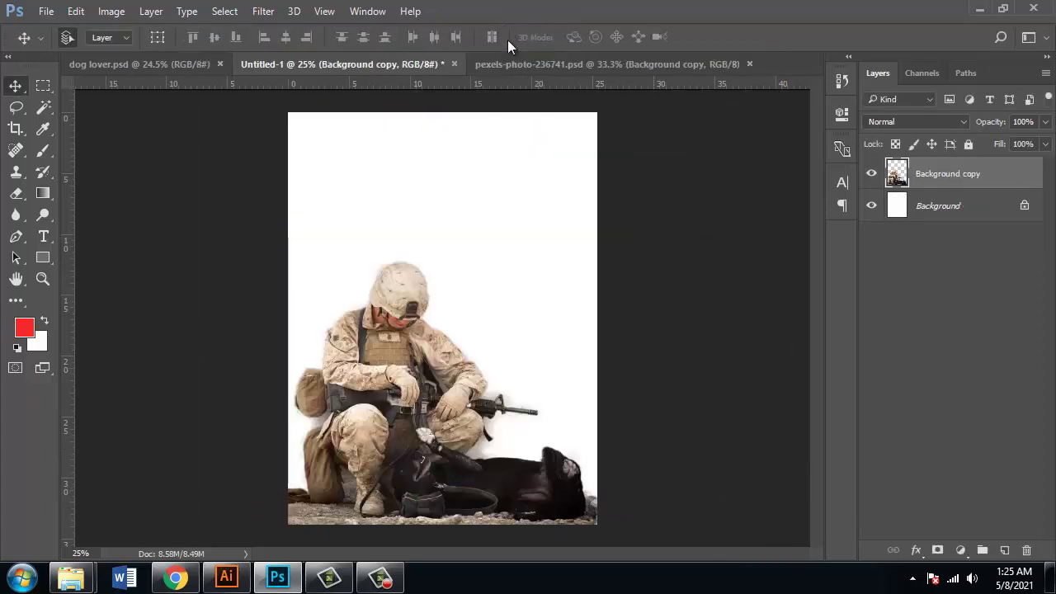
# - Place the moonlit night-sky image from the 05 folder at about 107% scale, beneath the soldier layer, and nudge it slightly up and right
pyautogui.click(973, 7)
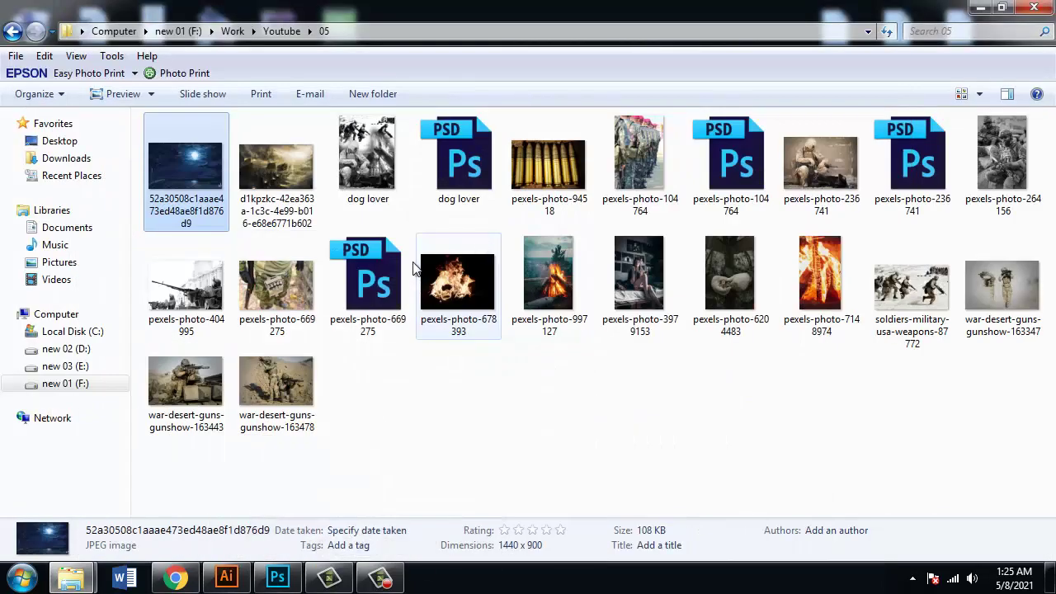
pyautogui.moveTo(177, 167); pyautogui.dragTo(562, 371)
pyautogui.moveTo(597, 414); pyautogui.dragTo(753, 572)
pyautogui.moveTo(583, 373); pyautogui.dragTo(578, 351)
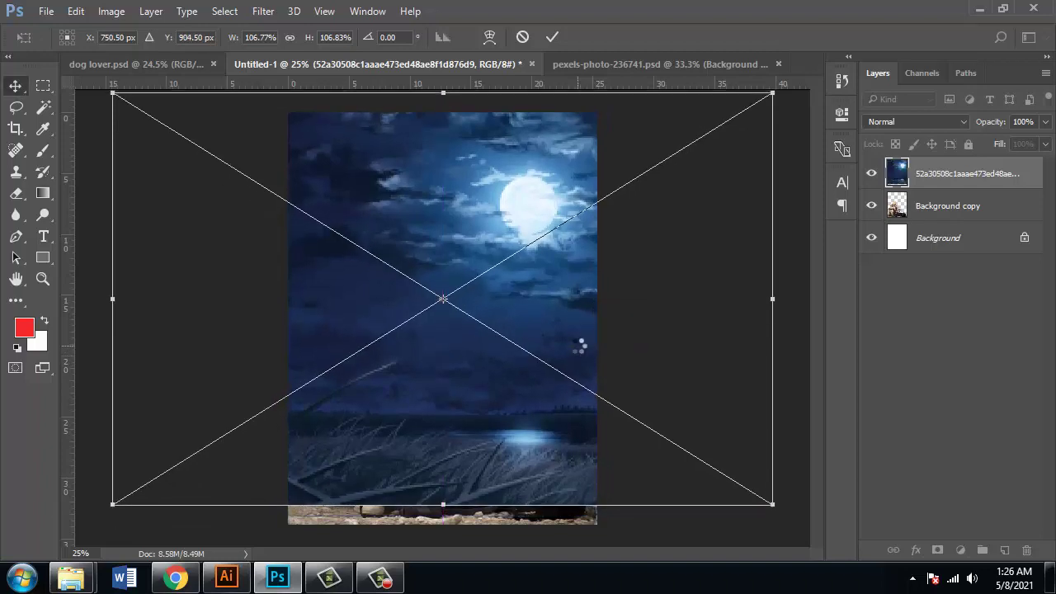
pyautogui.press('Return')
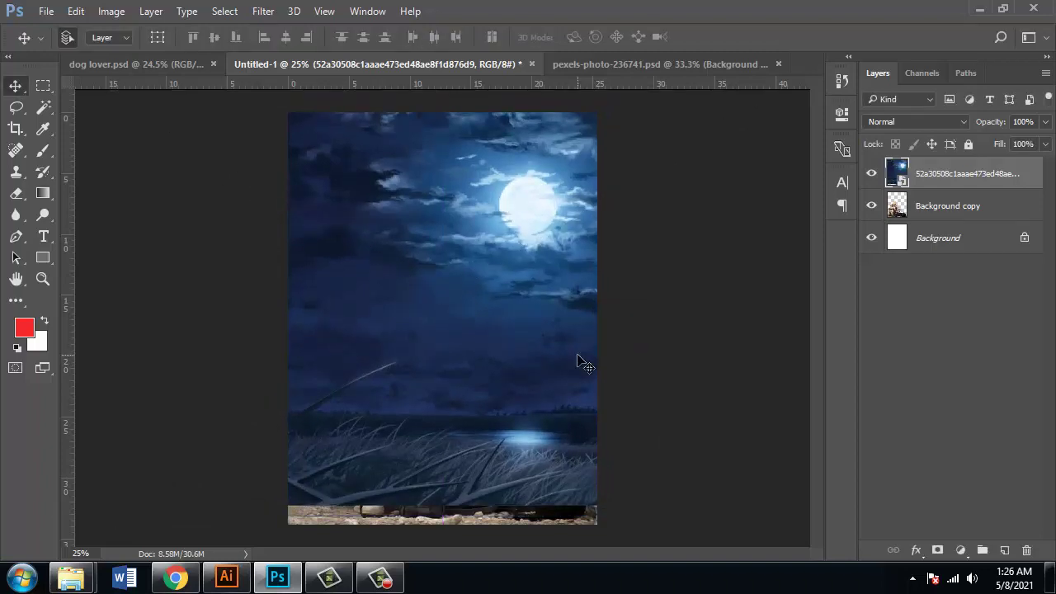
pyautogui.hotkey('ctrl', '[')
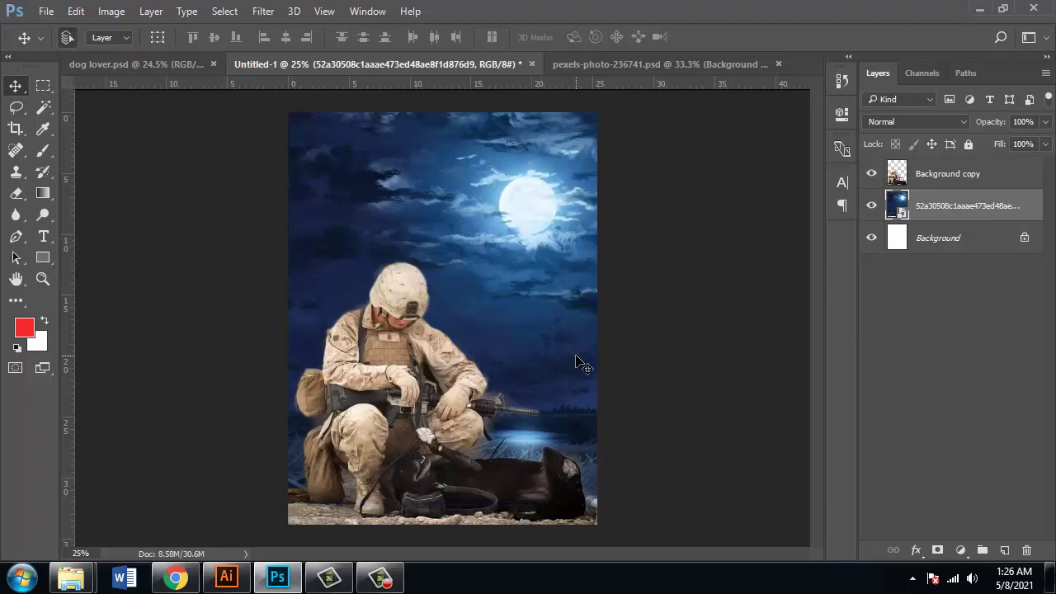
pyautogui.moveTo(577, 363)
pyautogui.mouseDown()
pyautogui.moveTo(588, 338)
pyautogui.moveTo(581, 363)
pyautogui.mouseUp()
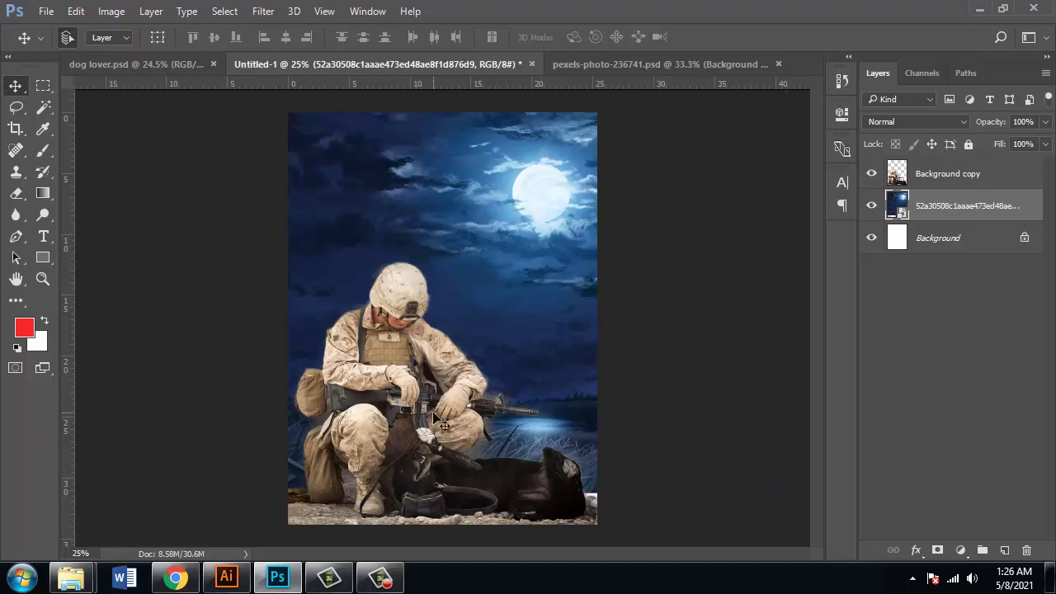
# - Enlarge the soldier and dog layer to about 108.5% and position it over the lower part of the canvas
pyautogui.moveTo(443, 424)
pyautogui.mouseDown()
pyautogui.moveTo(443, 407)
pyautogui.moveTo(439, 420)
pyautogui.mouseUp()
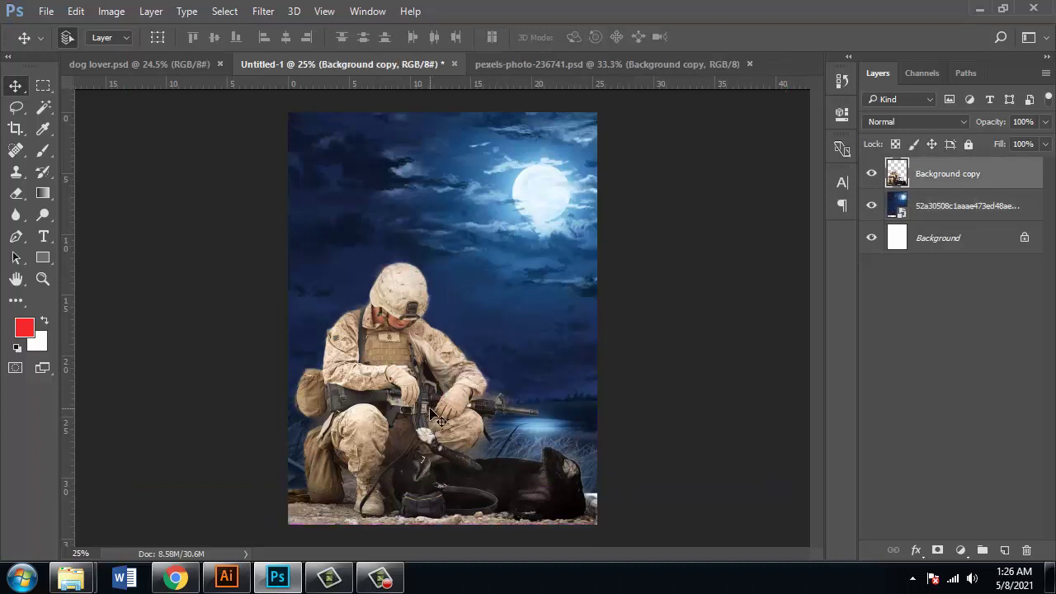
pyautogui.hotkey('ctrl', 't')
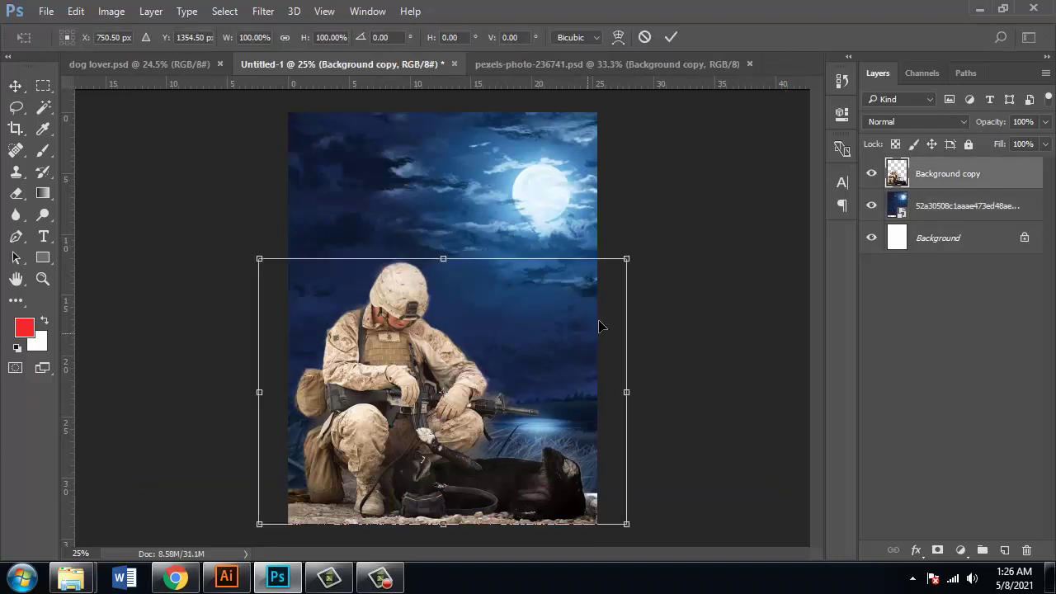
pyautogui.moveTo(621, 264); pyautogui.dragTo(643, 244)
pyautogui.moveTo(414, 388)
pyautogui.mouseDown()
pyautogui.moveTo(398, 385)
pyautogui.moveTo(410, 383)
pyautogui.mouseUp()
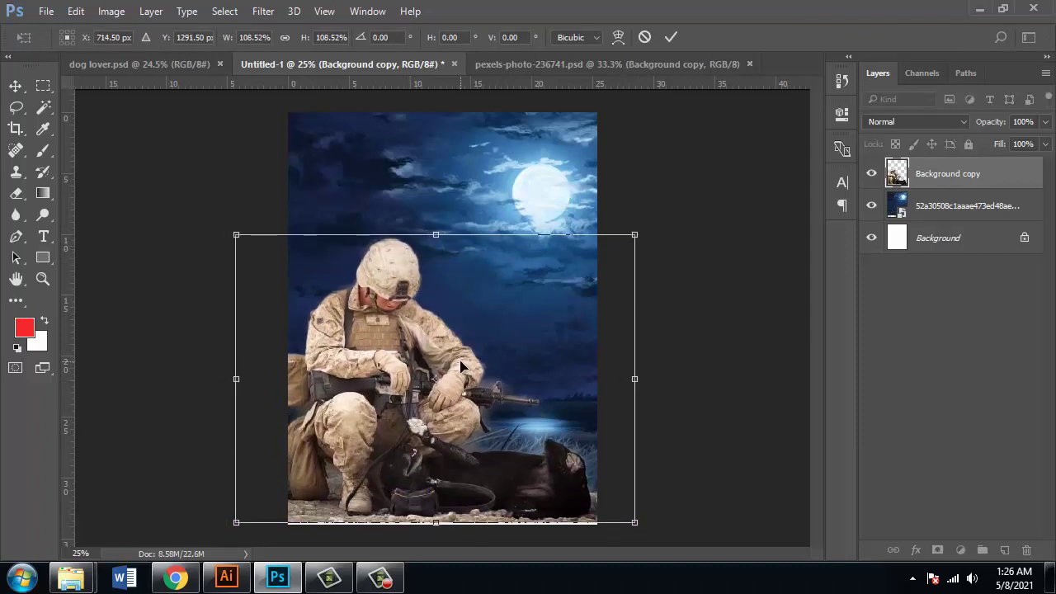
pyautogui.press('Return')
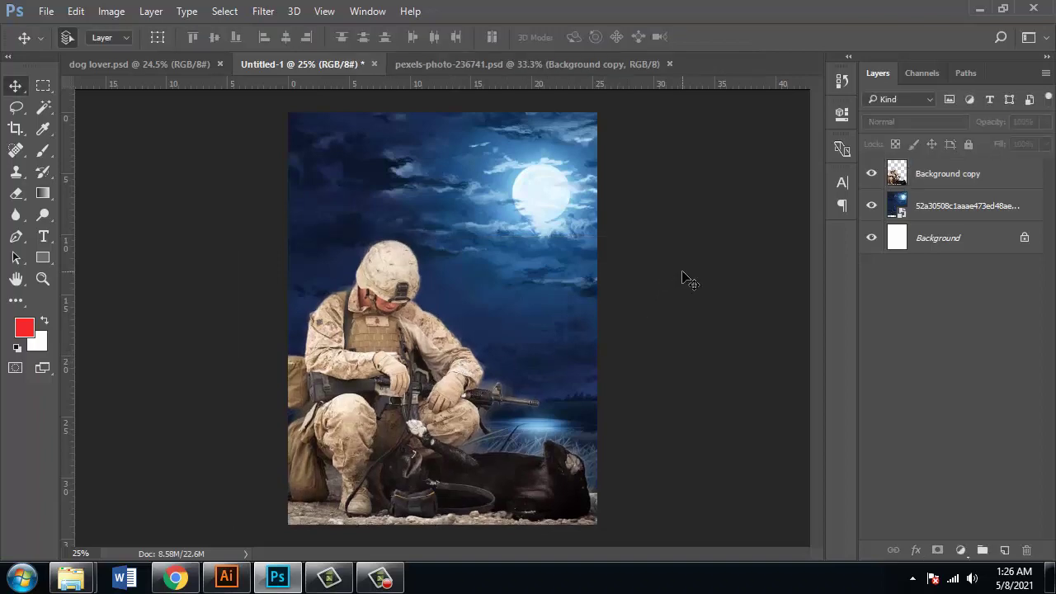
# - Start a Black & White adjustment on the night-sky layer with Reds at -28% and Magentas at -21%
pyautogui.click(529, 240)
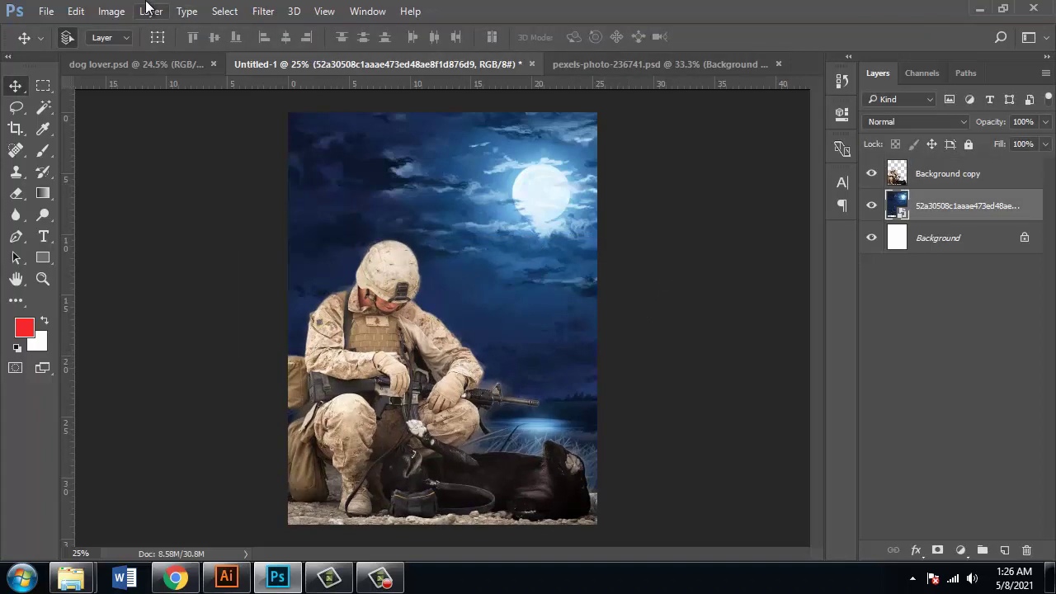
pyautogui.click(112, 11)
pyautogui.moveTo(128, 52)
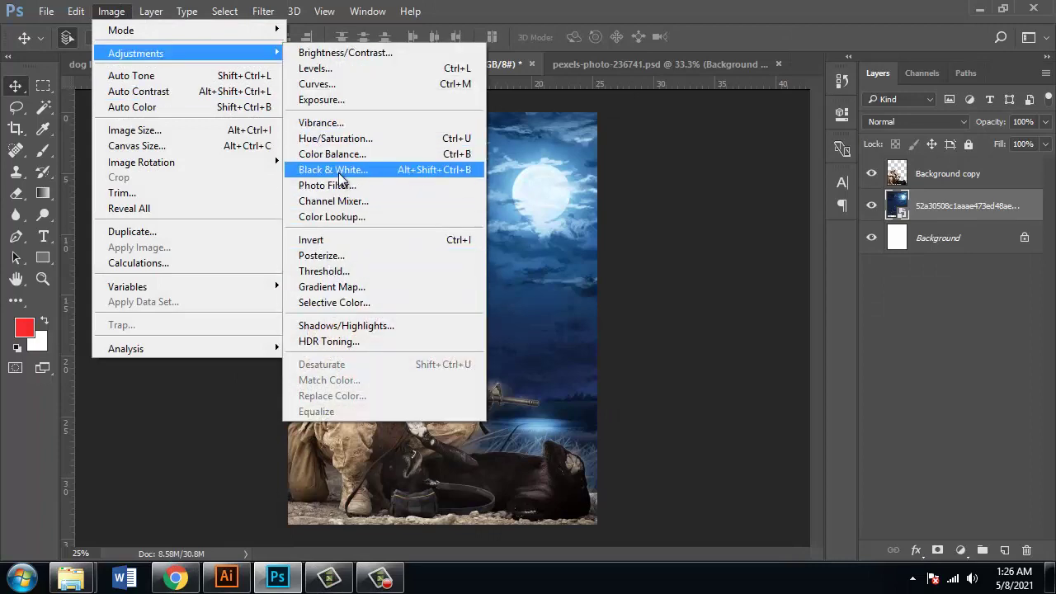
pyautogui.press('Escape')
pyautogui.press('Escape')
pyautogui.hotkey('ctrl', 'alt', 'shift', 'b')
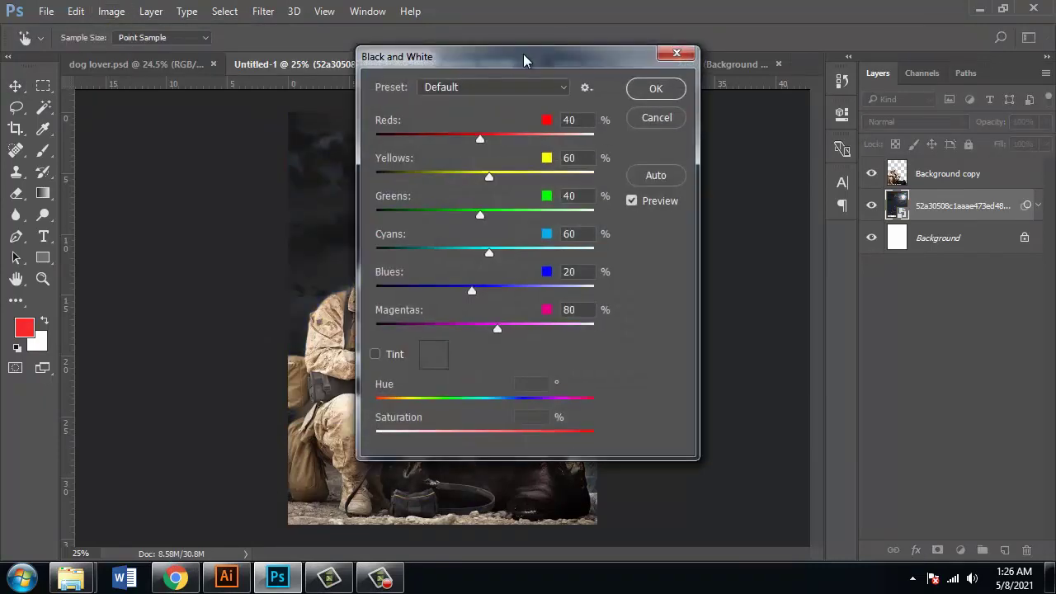
pyautogui.moveTo(523, 55); pyautogui.dragTo(771, 73)
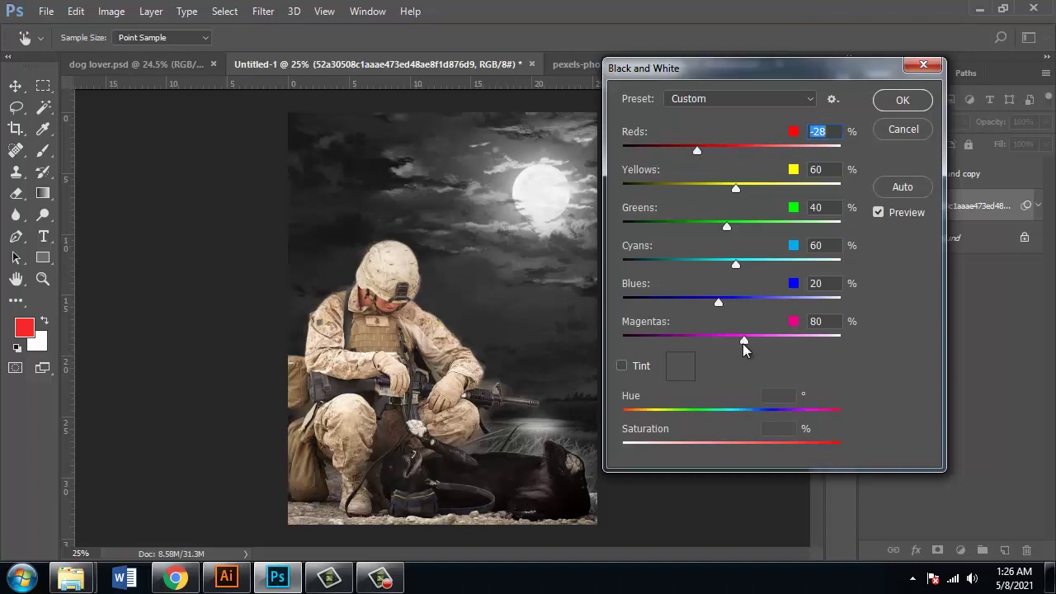
pyautogui.moveTo(742, 343); pyautogui.dragTo(700, 339)
# - Tint the black-and-white sky with hue 35° and saturation 9%, and apply the adjustment
pyautogui.click(622, 367)
pyautogui.moveTo(649, 419); pyautogui.dragTo(641, 419)
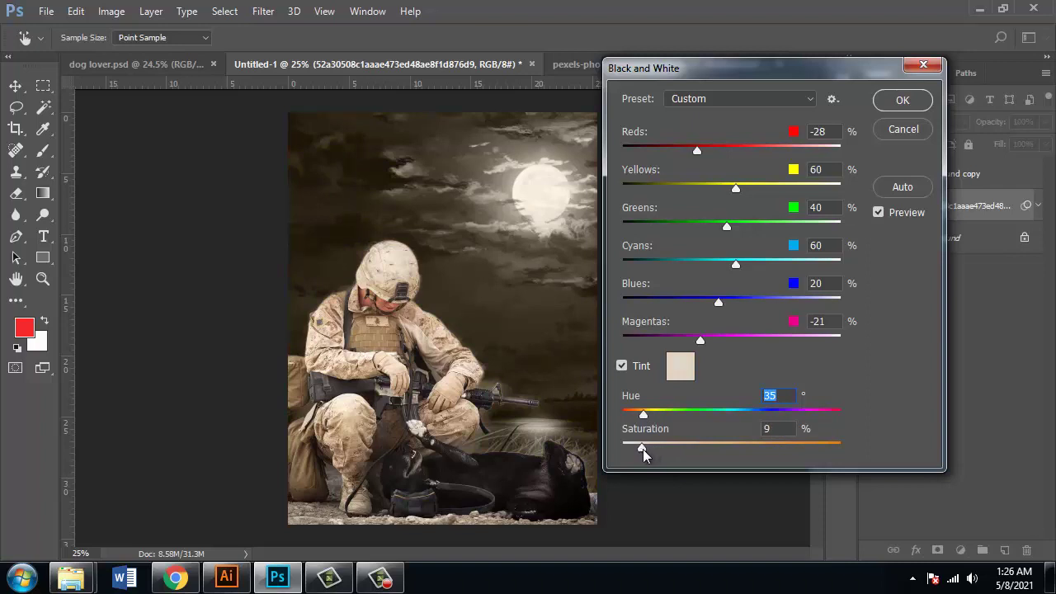
pyautogui.press('Tab')
pyautogui.click(891, 101)
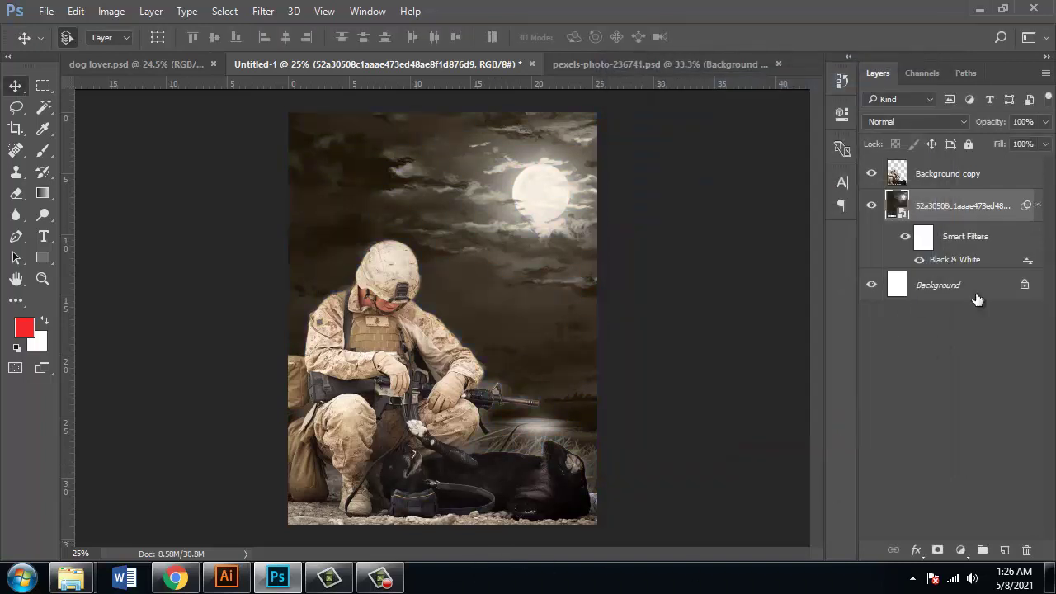
# - Start a Black & White adjustment on the soldier and dog layer with Magentas at -11%
pyautogui.click(968, 286)
pyautogui.click(937, 180)
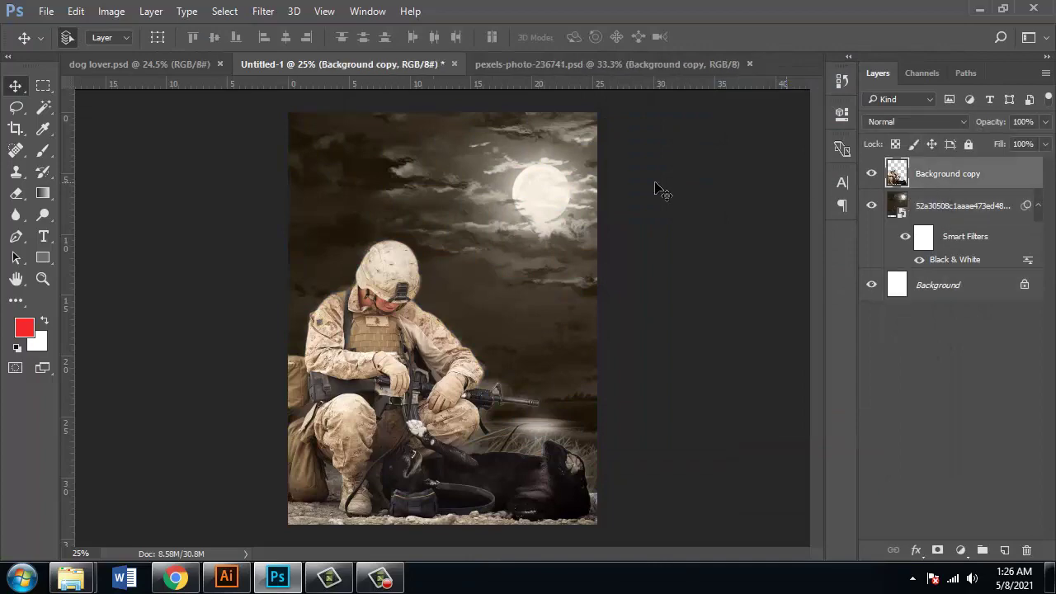
pyautogui.click(112, 10)
pyautogui.moveTo(156, 52)
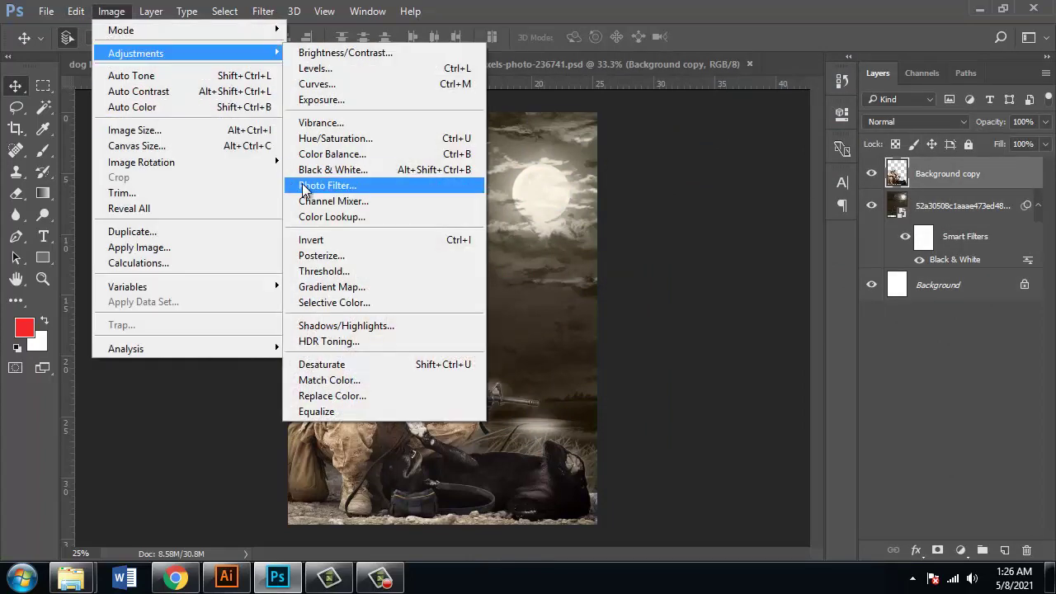
pyautogui.click(350, 170)
pyautogui.moveTo(523, 61); pyautogui.dragTo(768, 80)
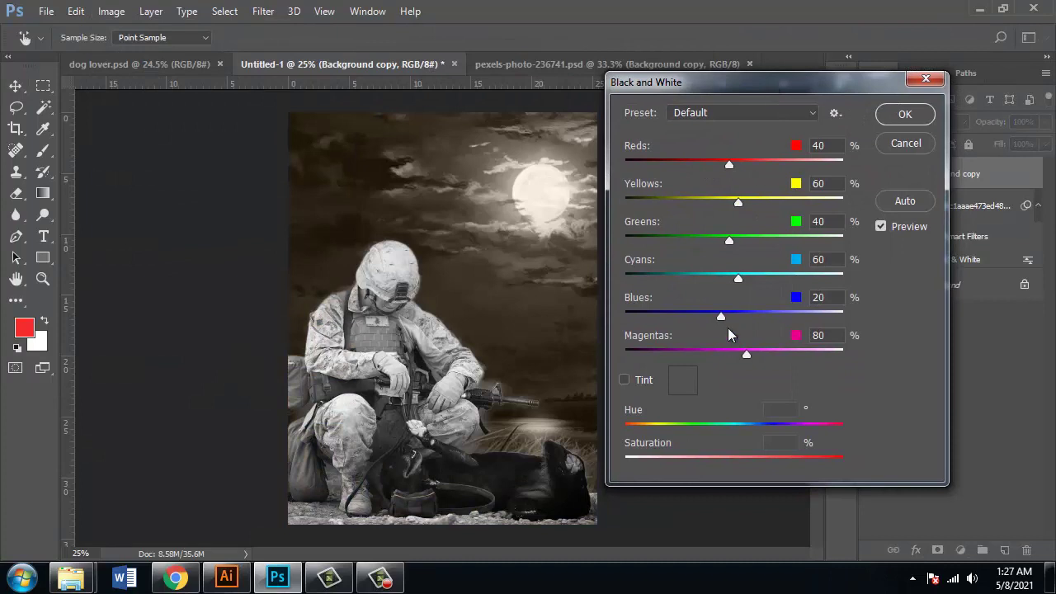
pyautogui.moveTo(745, 352); pyautogui.dragTo(710, 356)
# - Try a warm tint on the soldier and dog, turn the tint off again, and apply the adjustment
pyautogui.click(644, 384)
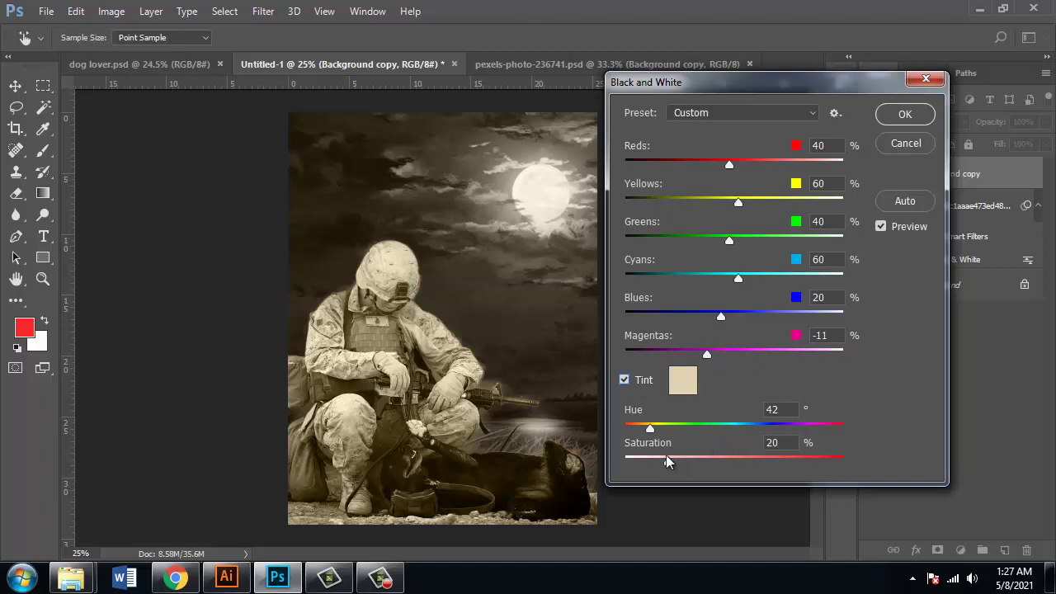
pyautogui.moveTo(667, 464)
pyautogui.mouseDown()
pyautogui.moveTo(718, 455)
pyautogui.moveTo(647, 458)
pyautogui.moveTo(680, 453)
pyautogui.mouseUp()
pyautogui.click(624, 381)
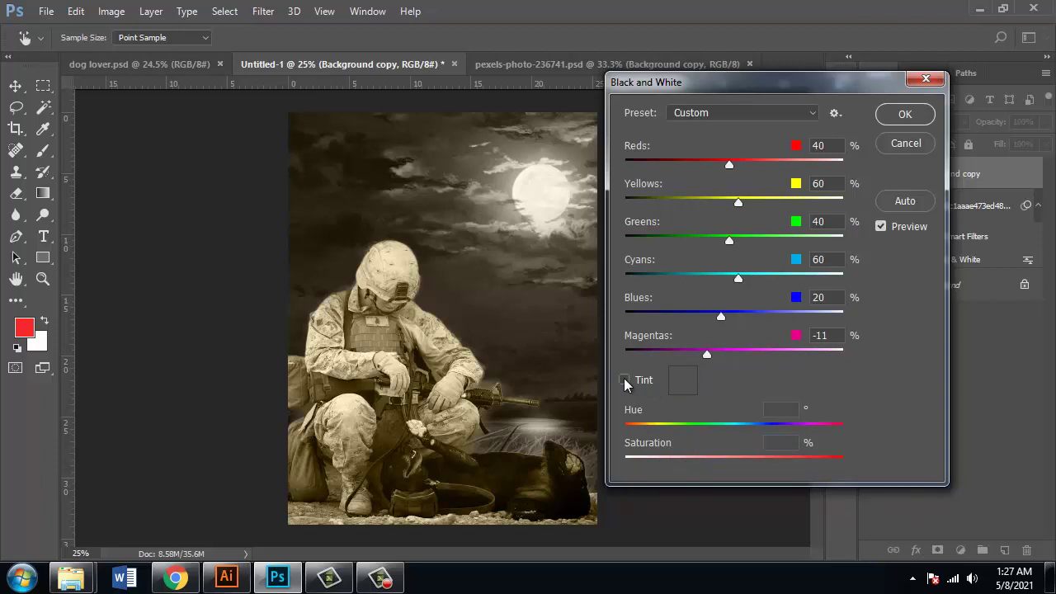
pyautogui.click(903, 114)
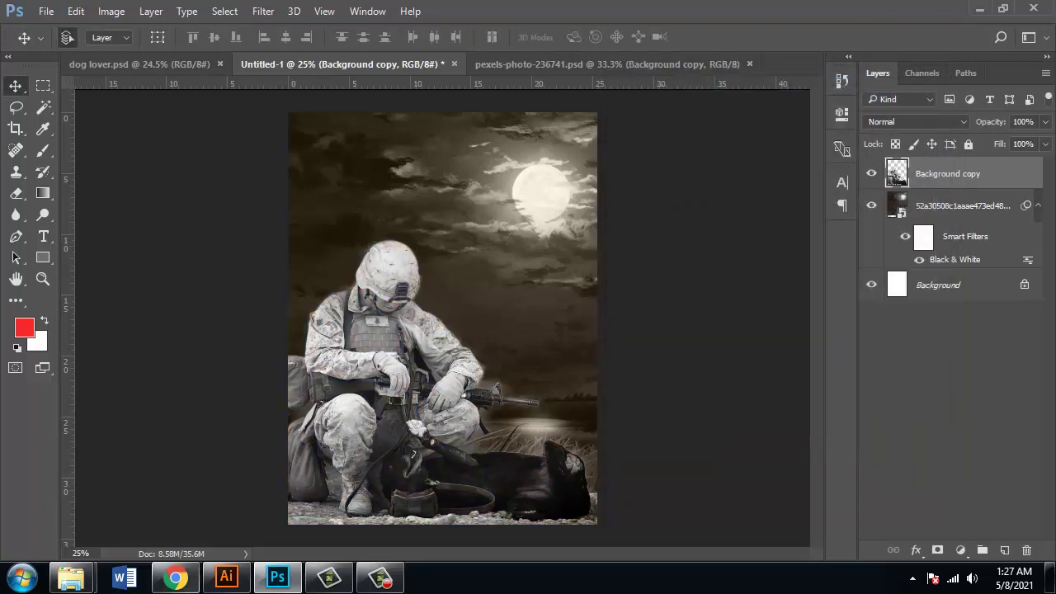
# - Darken the soldier and dog layer with Levels, setting the midtone input to 0.9, and compare it with the previous state
pyautogui.scroll(5, 456, 428)
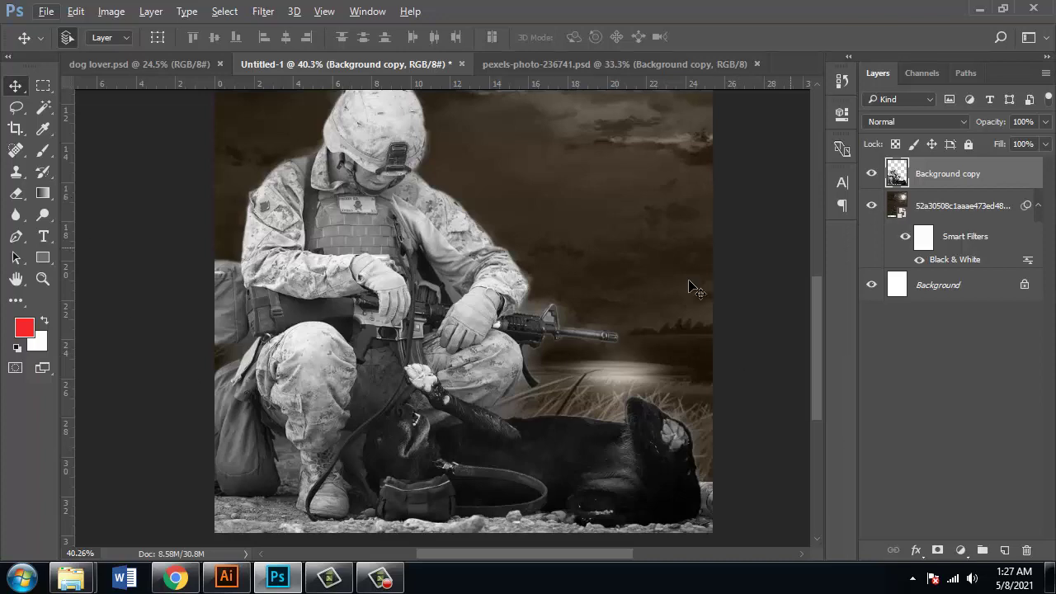
pyautogui.scroll(2, 359, 442)
pyautogui.scroll(-2, 359, 443)
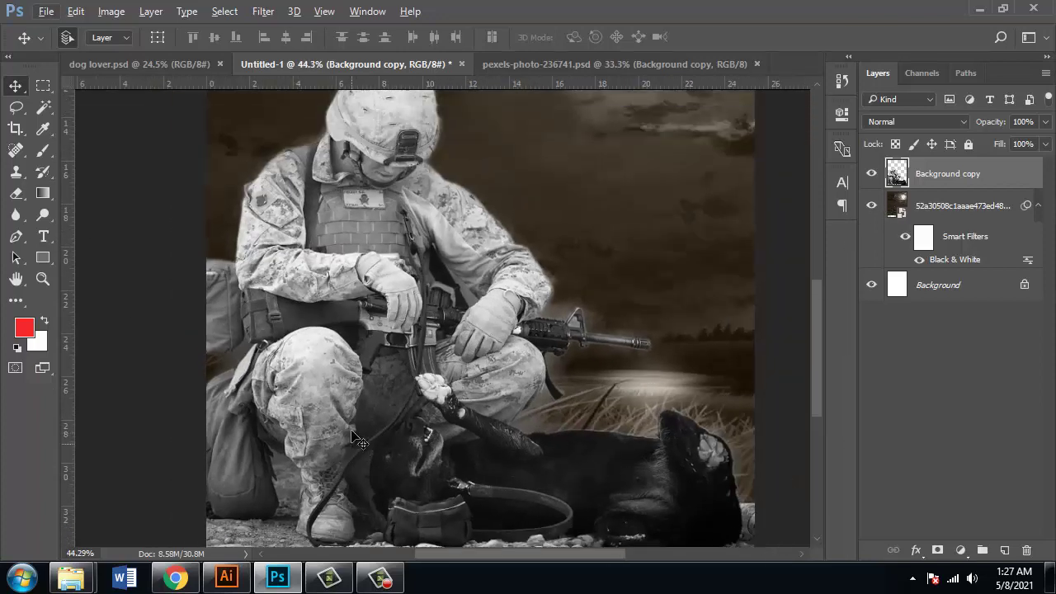
pyautogui.hotkey('ctrl', 'l')
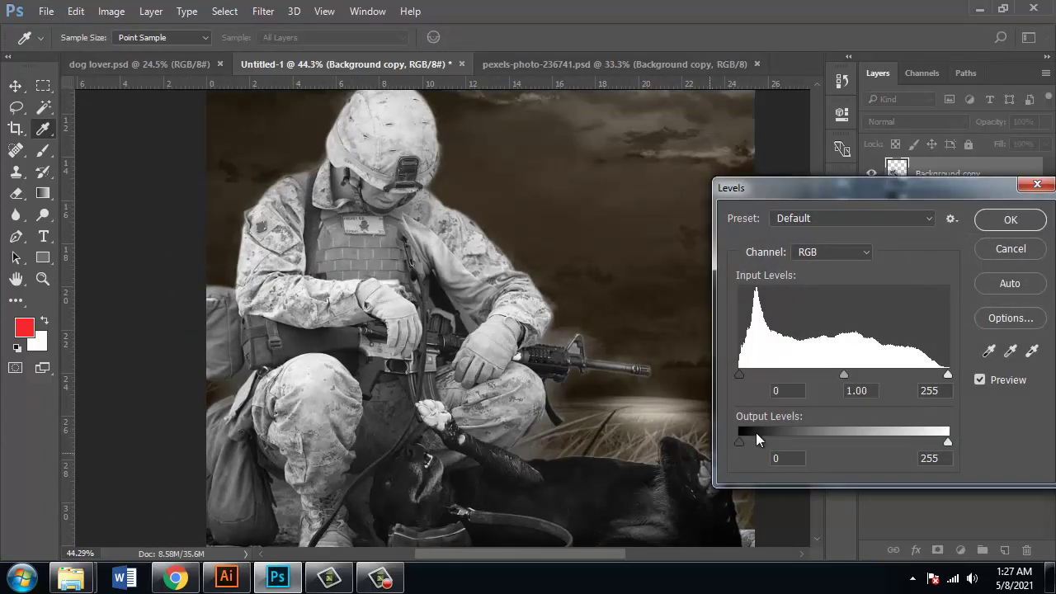
pyautogui.press('Down')
pyautogui.press('Down')
pyautogui.press('Down')
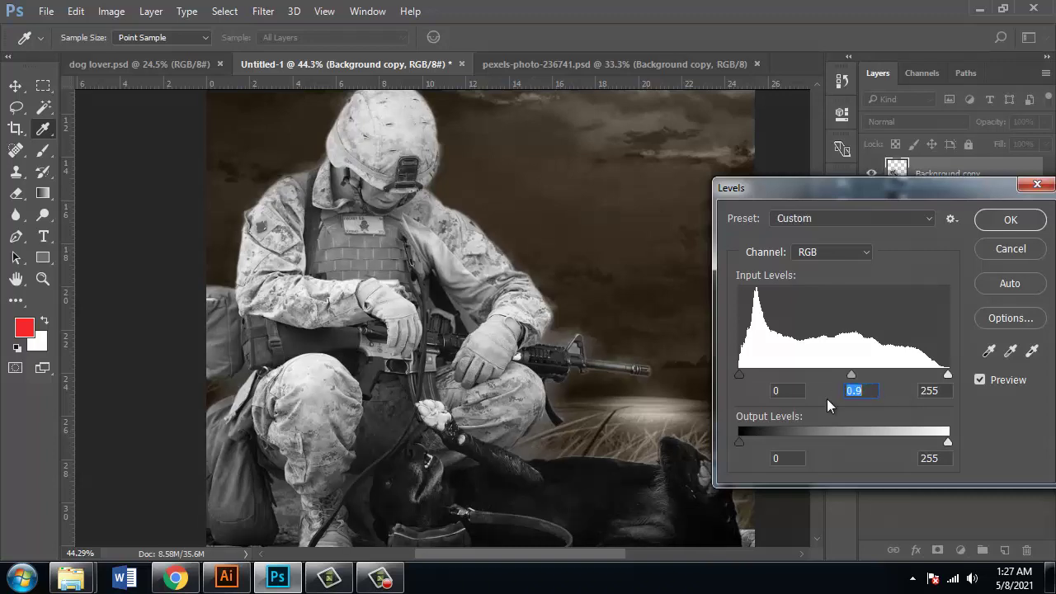
pyautogui.press('Return')
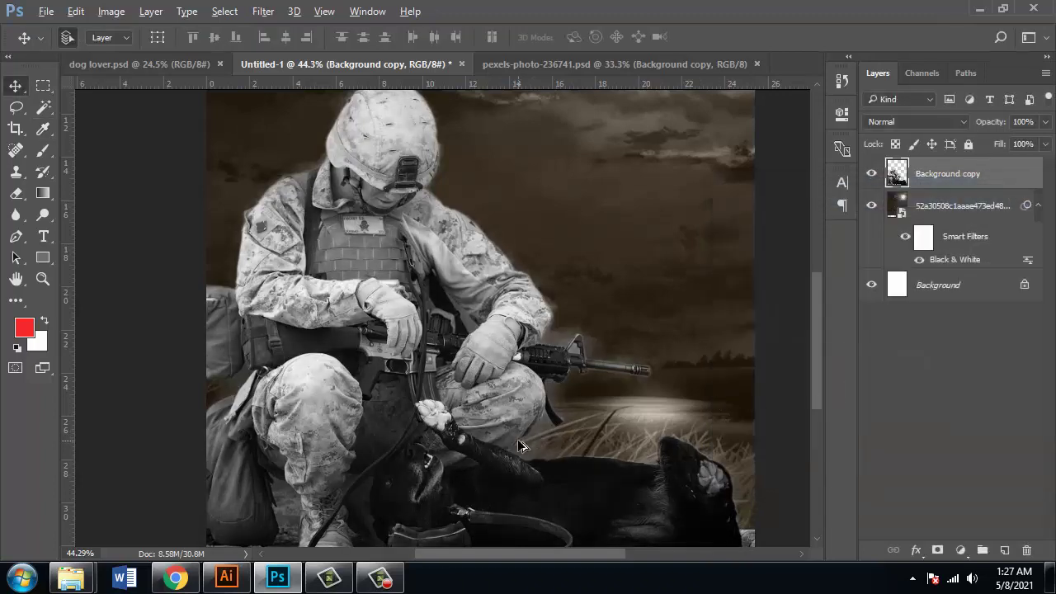
pyautogui.scroll(-2, 484, 429)
pyautogui.hotkey('ctrl', 'z')
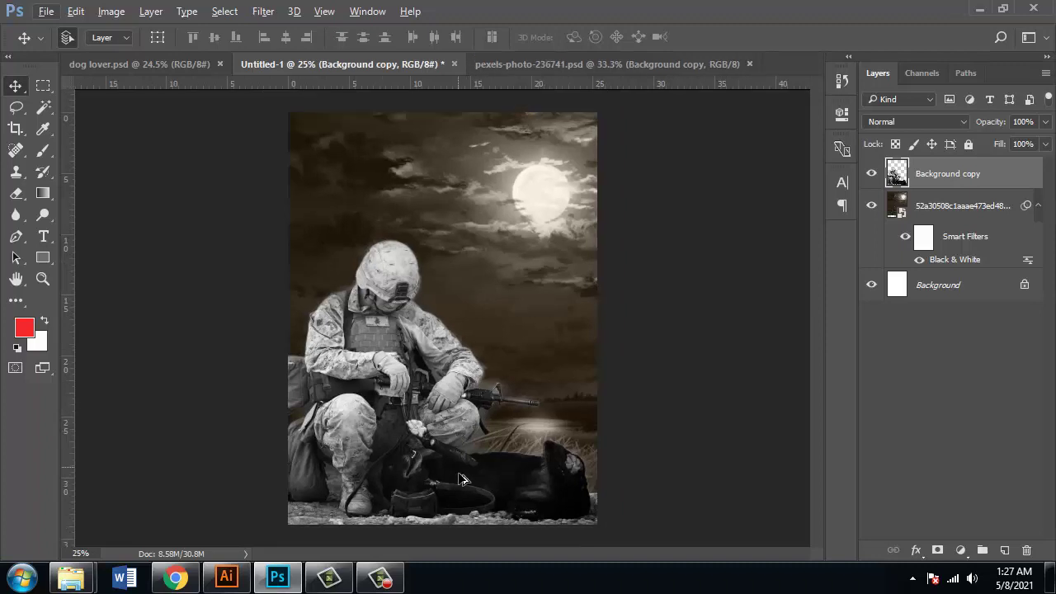
pyautogui.hotkey('ctrl', 'z')
# - Burn the rocky ground along the poster's lower edge with a 300 px brush, Midtones range and 50% exposure
pyautogui.click(15, 214)
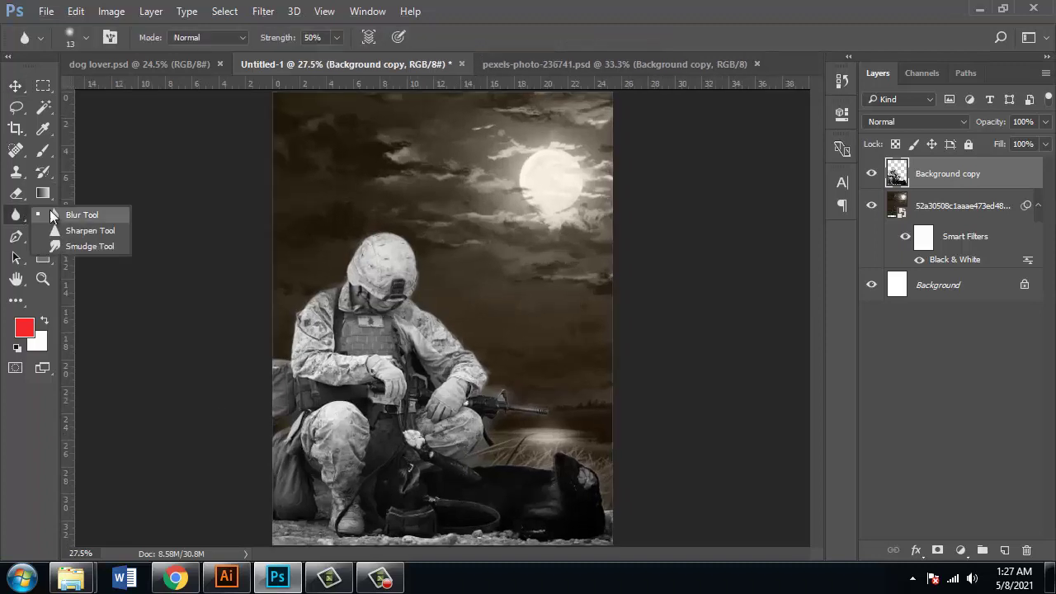
pyautogui.click(43, 215)
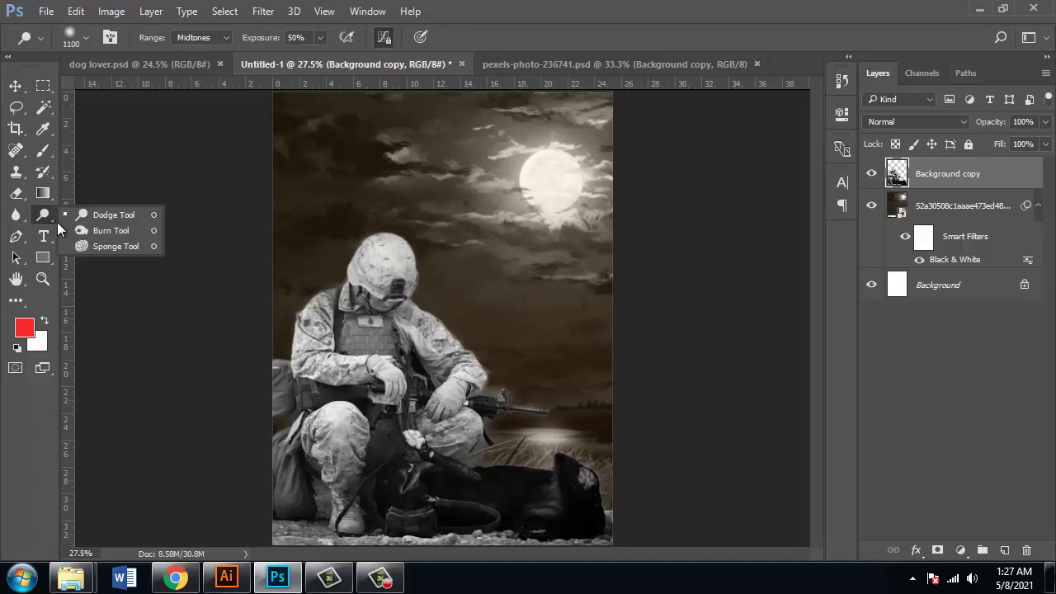
pyautogui.scroll(3, 353, 468)
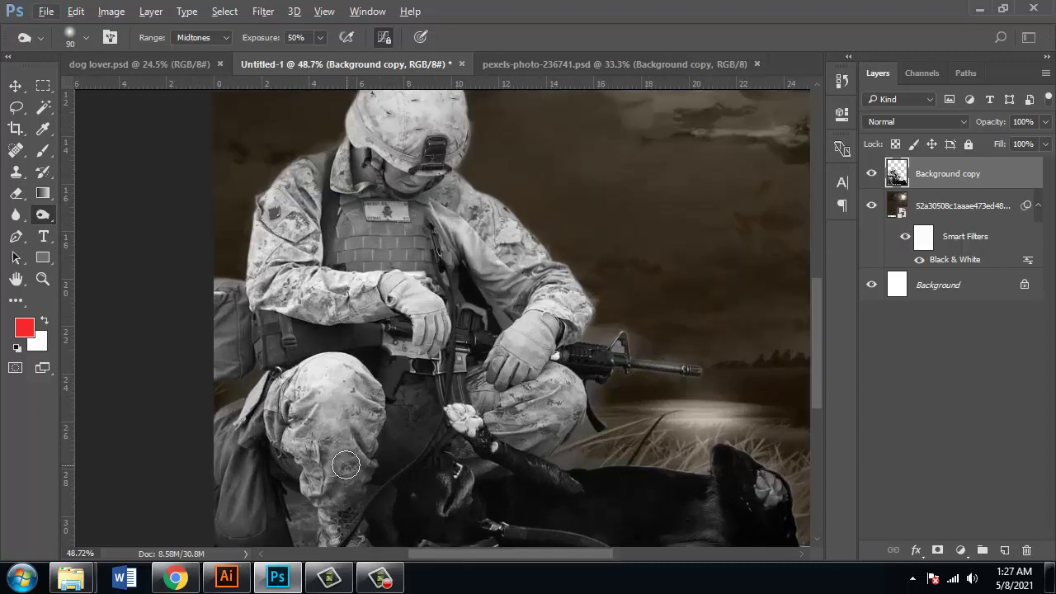
pyautogui.press(']')
pyautogui.press(']')
pyautogui.press(']')
pyautogui.press(']')
pyautogui.press(']')
pyautogui.press(']')
pyautogui.press(']')
pyautogui.press(']')
pyautogui.press(']')
pyautogui.press(']')
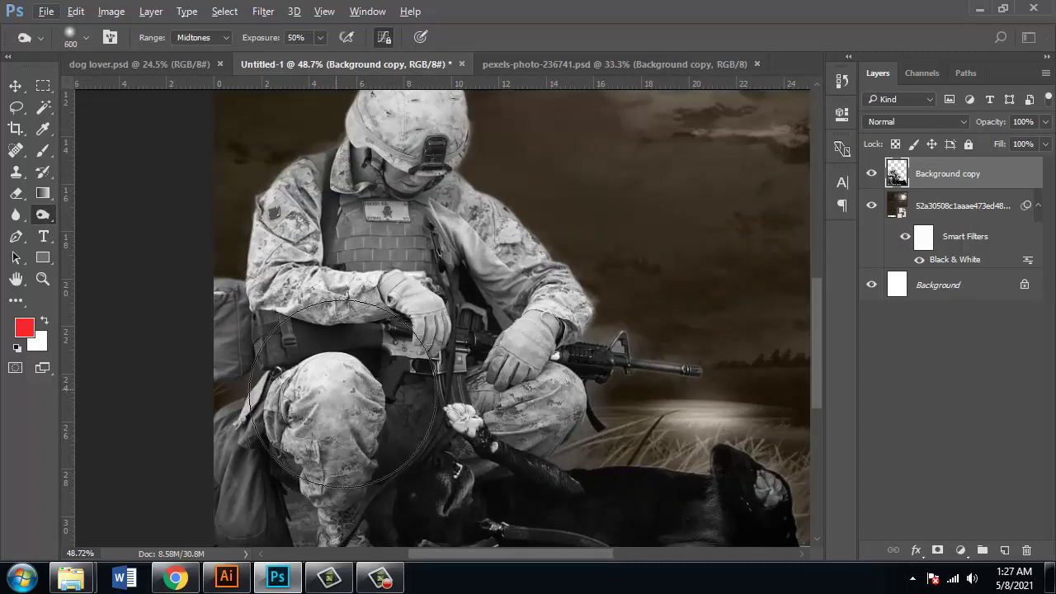
pyautogui.scroll(-3, 343, 392)
pyautogui.press('[')
pyautogui.press('[')
pyautogui.press('[')
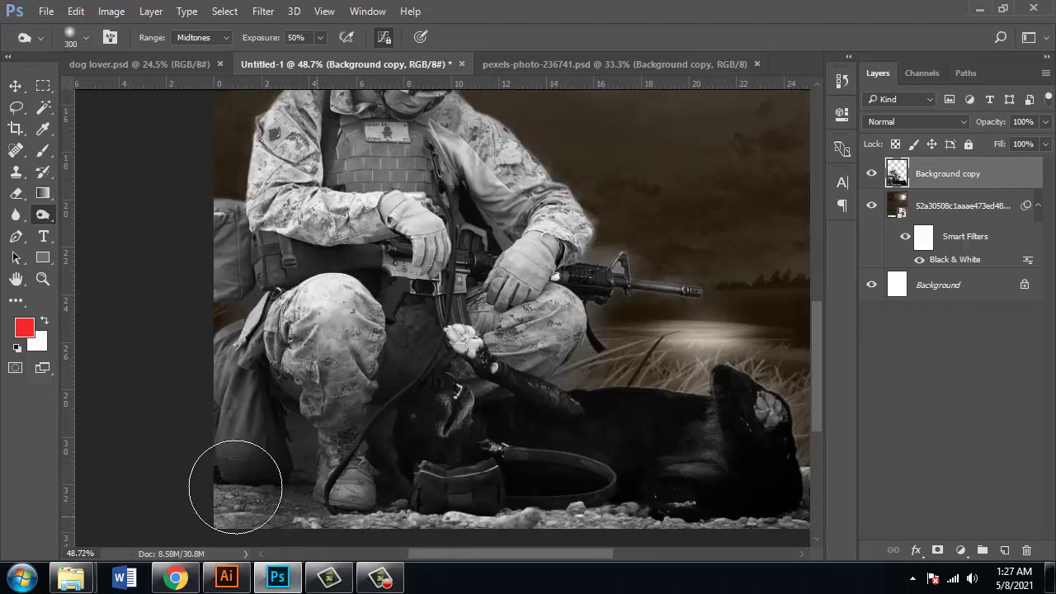
pyautogui.moveTo(236, 487)
pyautogui.mouseDown()
pyautogui.moveTo(236, 506)
pyautogui.moveTo(330, 519)
pyautogui.moveTo(632, 513)
pyautogui.moveTo(782, 527)
pyautogui.mouseUp()
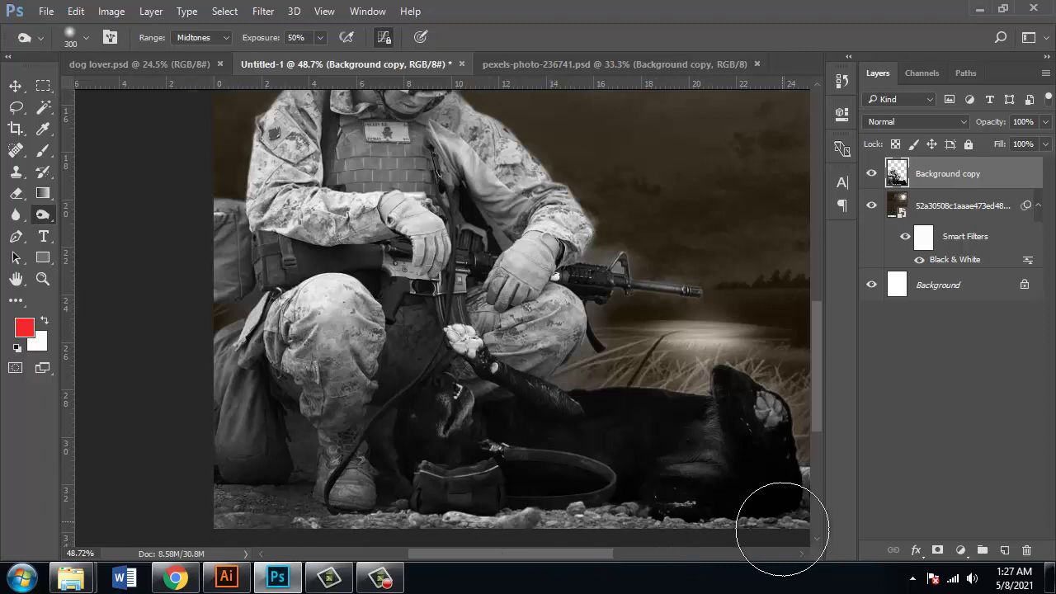
# - Burn the soldier's helmet, sleeves and trousers with the same 300 px brush to deepen the shading
pyautogui.scroll(3, 684, 500)
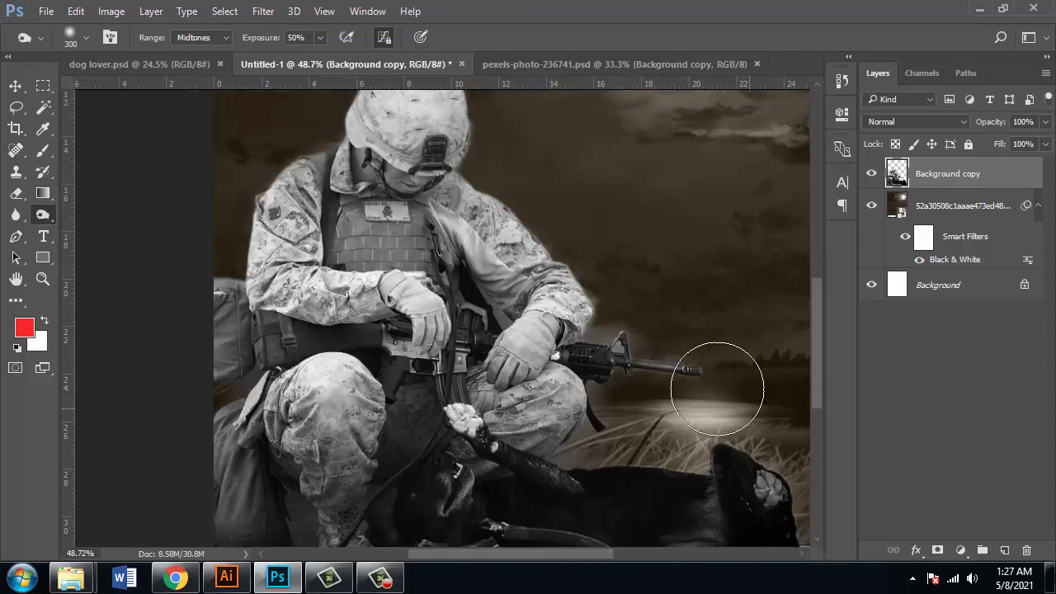
pyautogui.scroll(3, 511, 198)
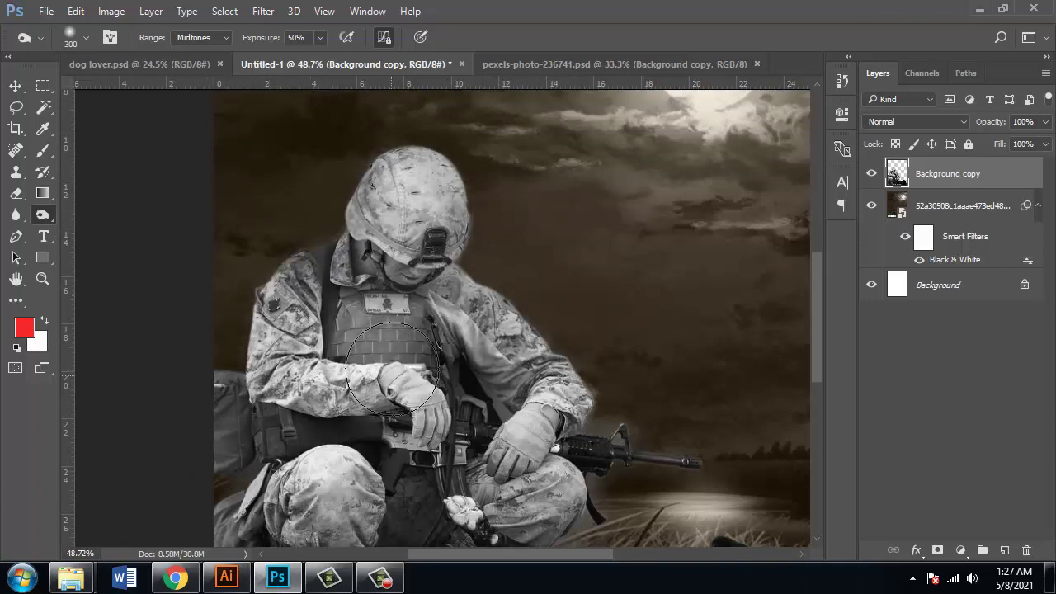
pyautogui.scroll(-2, 388, 362)
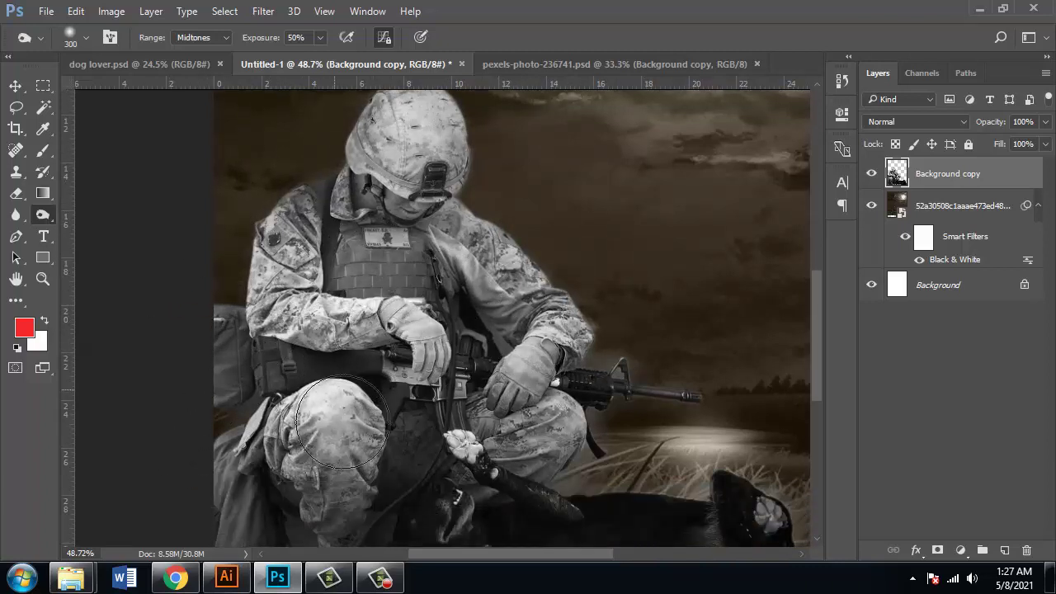
pyautogui.scroll(-1, 408, 387)
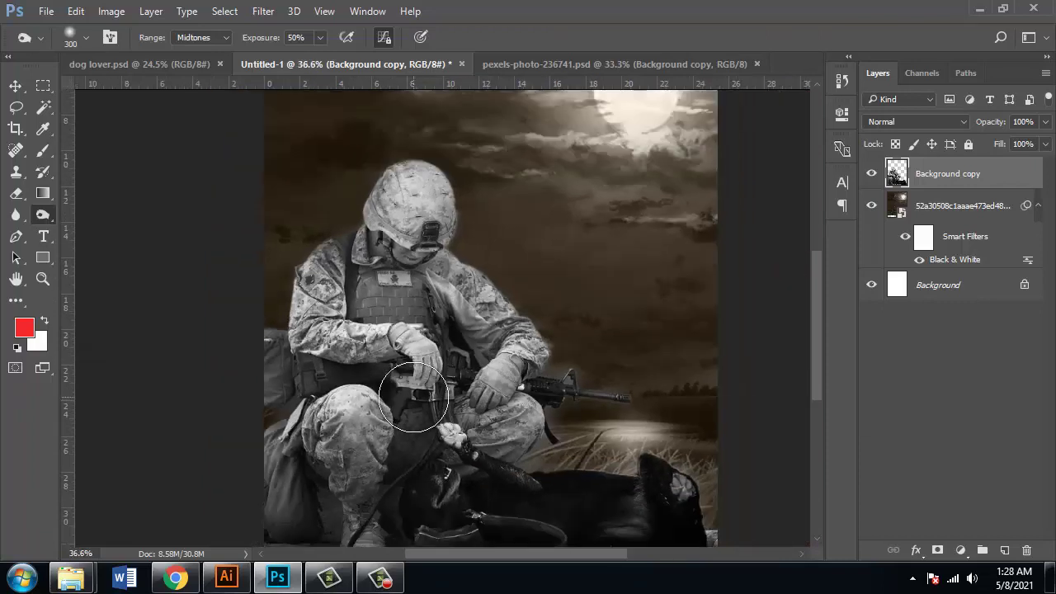
pyautogui.scroll(-1, 433, 459)
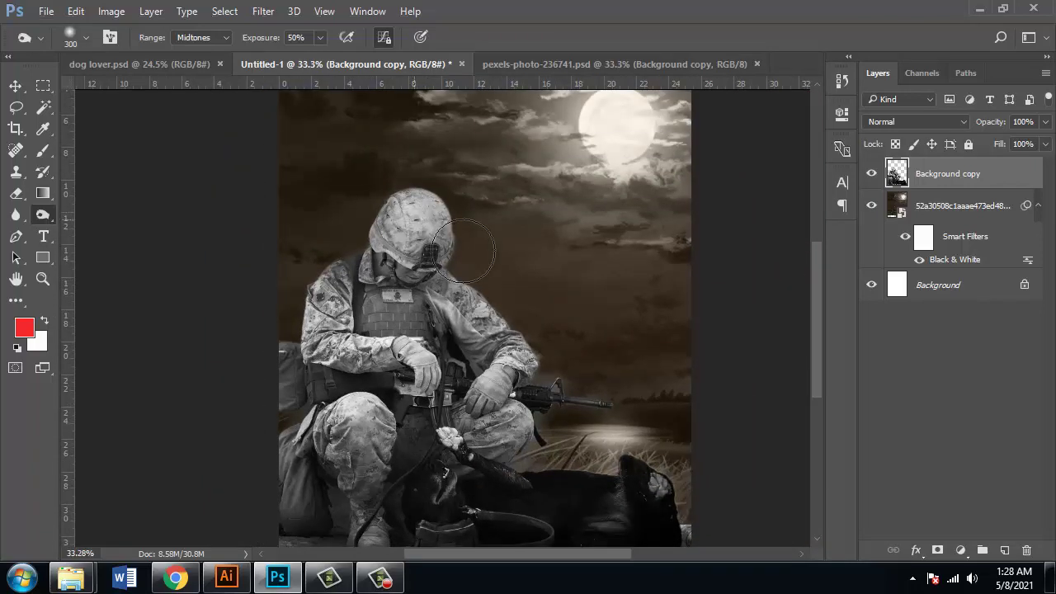
pyautogui.scroll(-1, 395, 476)
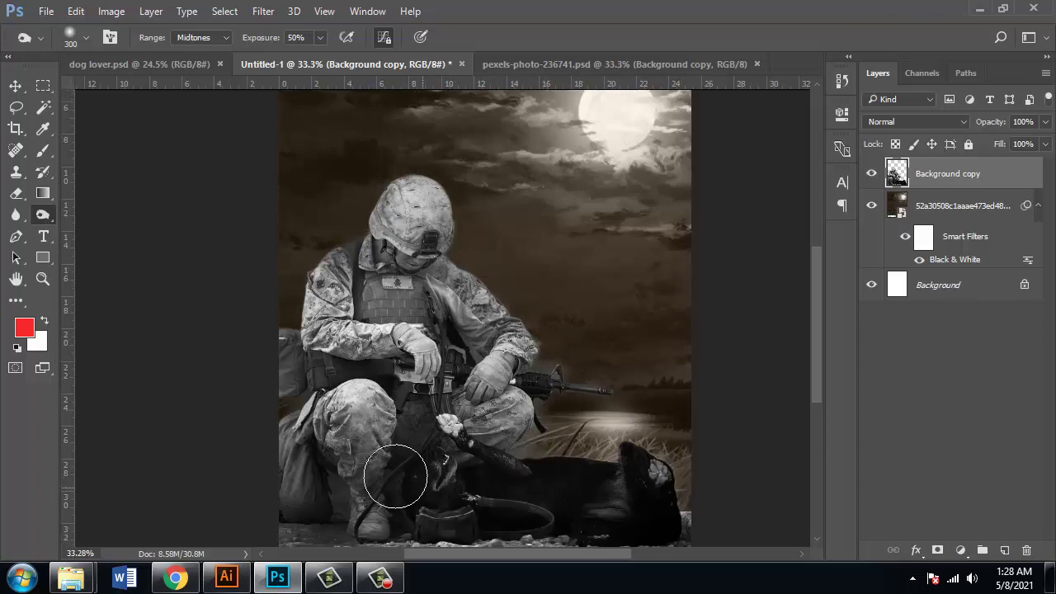
pyautogui.scroll(-1, 377, 481)
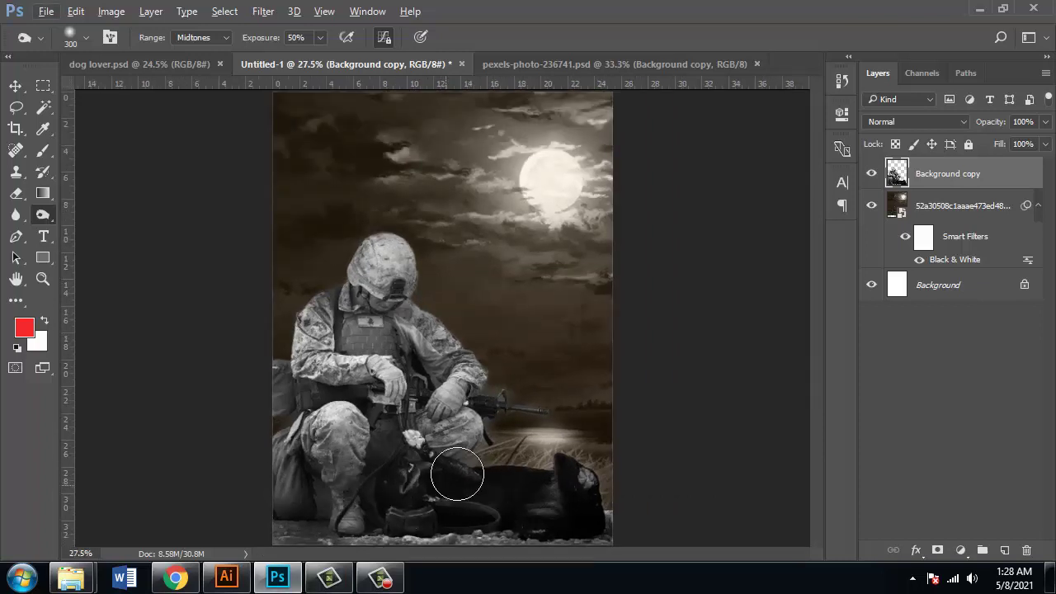
pyautogui.scroll(1, 426, 496)
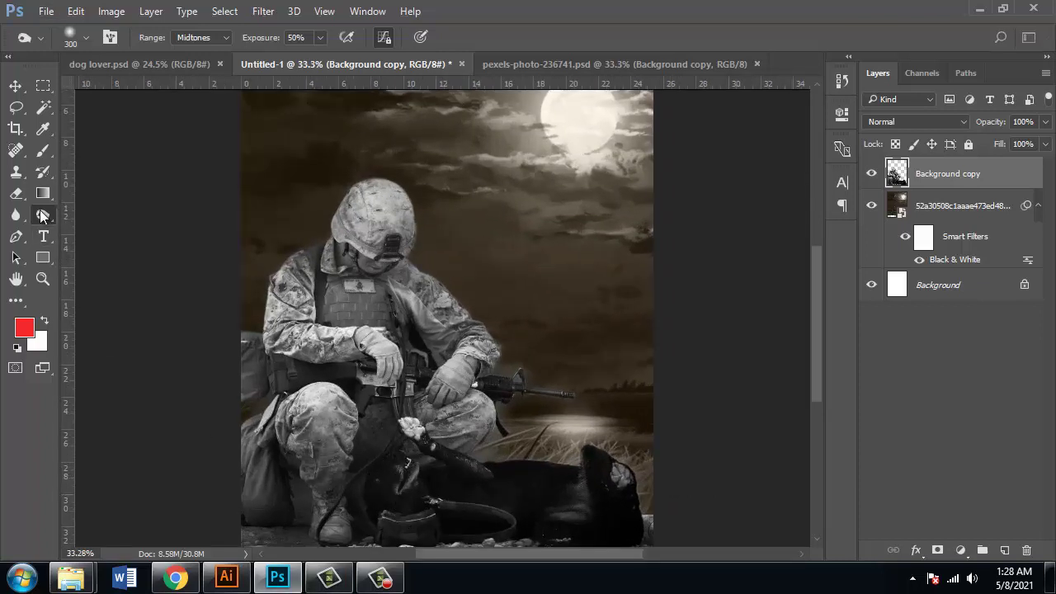
# - Dodge the dog's head and raised foreleg with a 300 px brush, Midtones range and 50% exposure
pyautogui.rightClick(43, 217)
pyautogui.click(103, 226)
pyautogui.scroll(2, 497, 431)
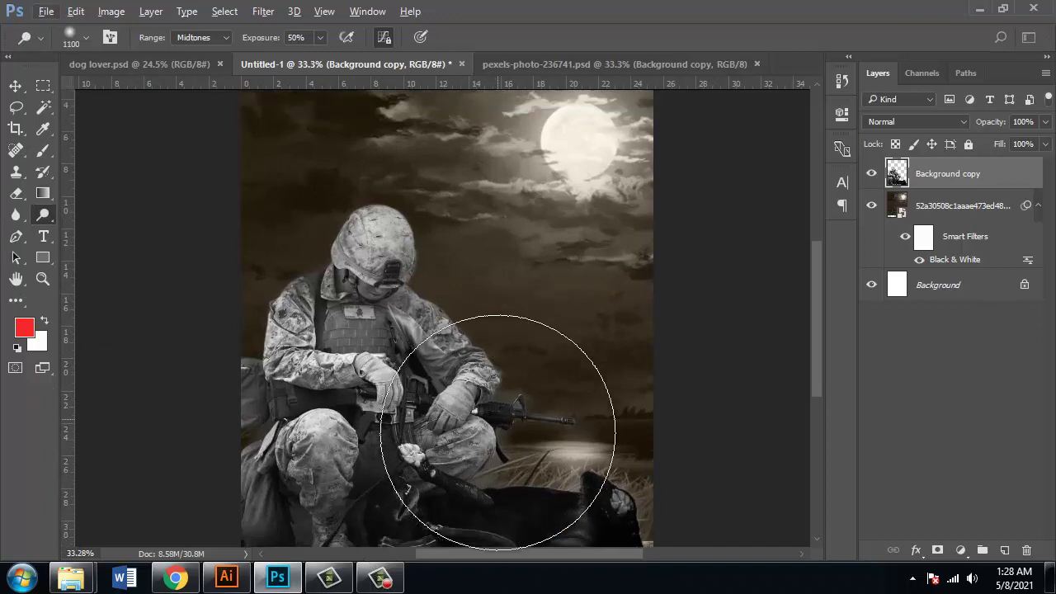
pyautogui.scroll(-2, 497, 432)
pyautogui.scroll(1, 483, 408)
pyautogui.press('[')
pyautogui.press('[')
pyautogui.press('[')
pyautogui.press('[')
pyautogui.press('[')
pyautogui.press('[')
pyautogui.press('[')
pyautogui.press('[')
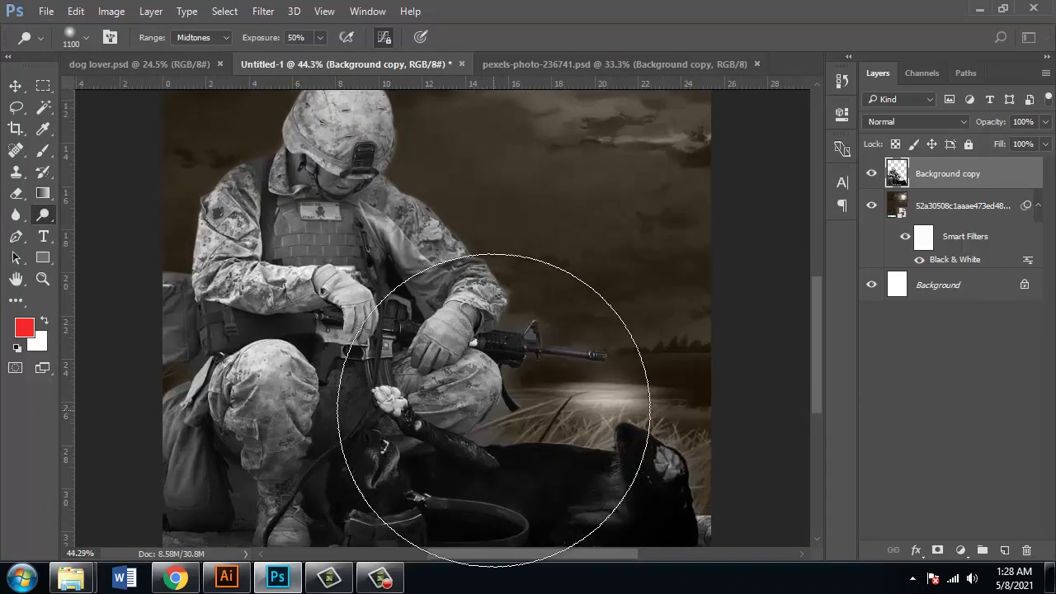
pyautogui.moveTo(399, 440)
pyautogui.mouseDown()
pyautogui.moveTo(409, 416)
pyautogui.moveTo(454, 441)
pyautogui.mouseUp()
pyautogui.scroll(-2, 423, 442)
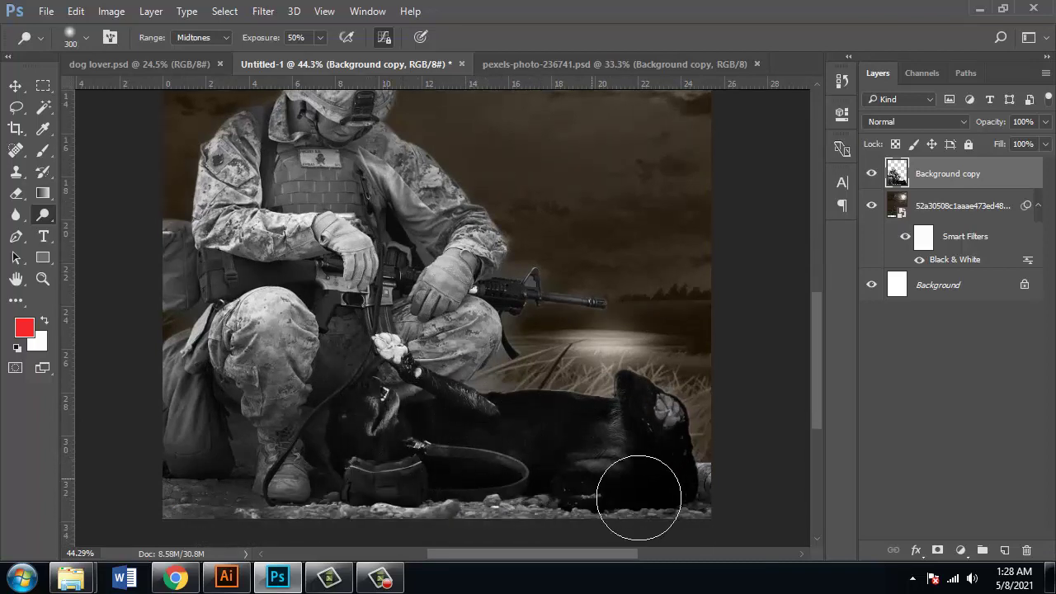
pyautogui.scroll(-2, 462, 495)
pyautogui.scroll(-1, 446, 471)
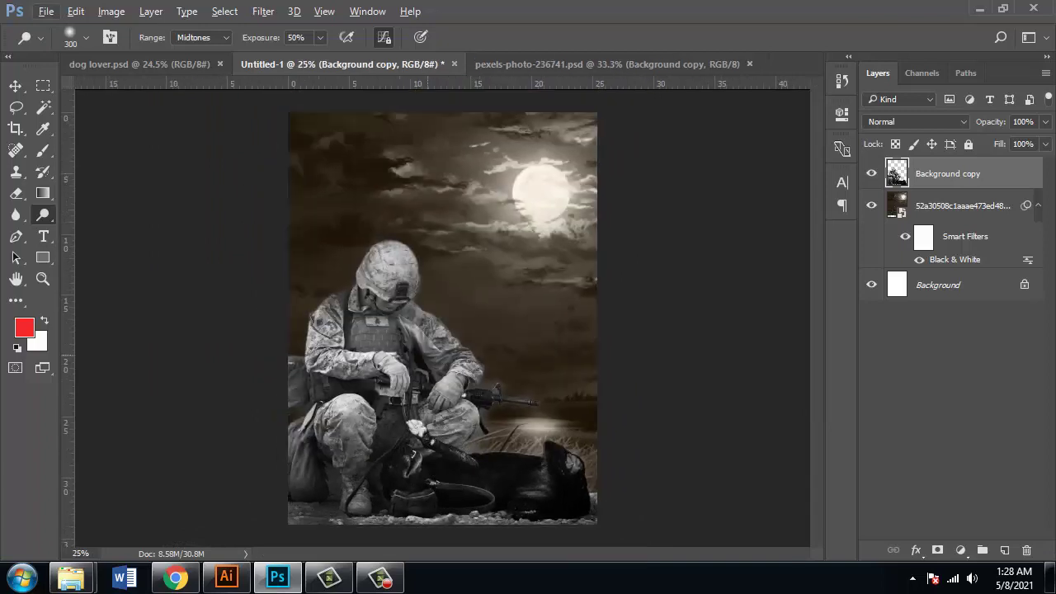
# - Apply a Gaussian Blur with a 6.3 px radius to the moonlit sky layer
pyautogui.click(16, 86)
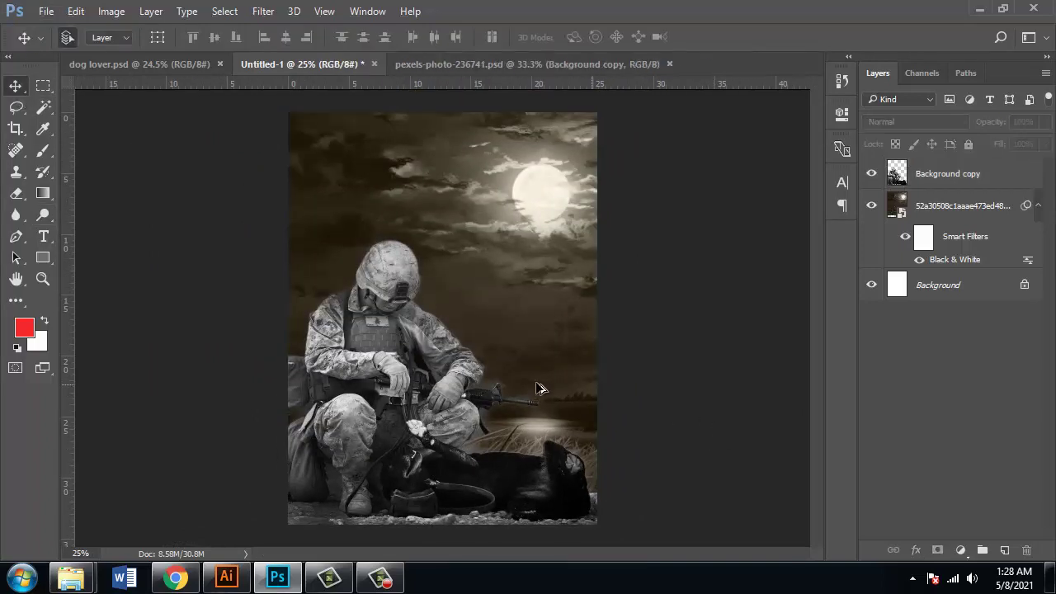
pyautogui.scroll(1, 528, 384)
pyautogui.click(551, 258)
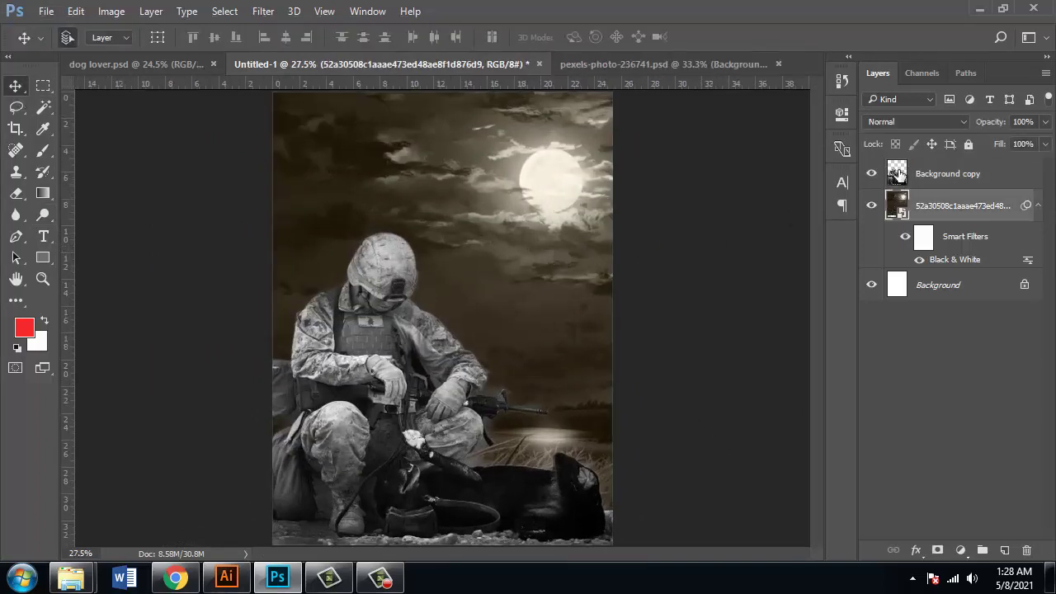
pyautogui.click(151, 12)
pyautogui.click(153, 11)
pyautogui.click(112, 11)
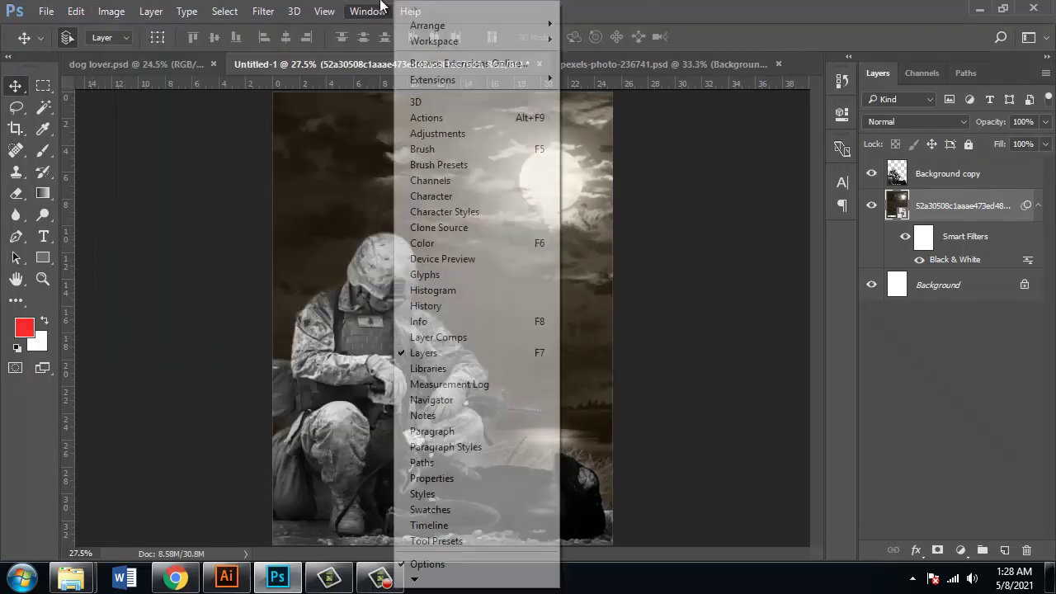
pyautogui.click(263, 11)
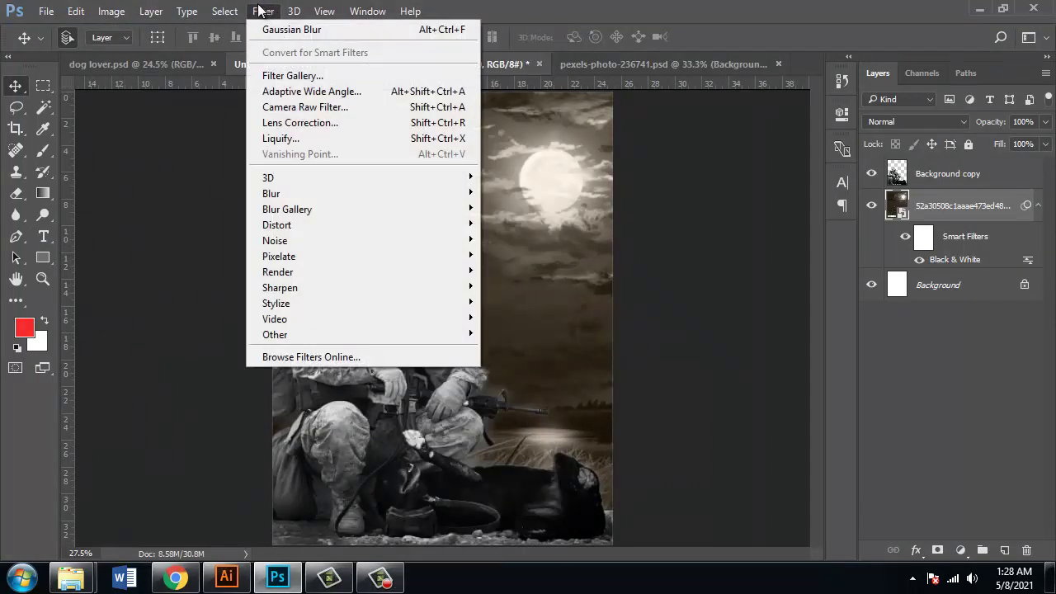
pyautogui.moveTo(280, 193)
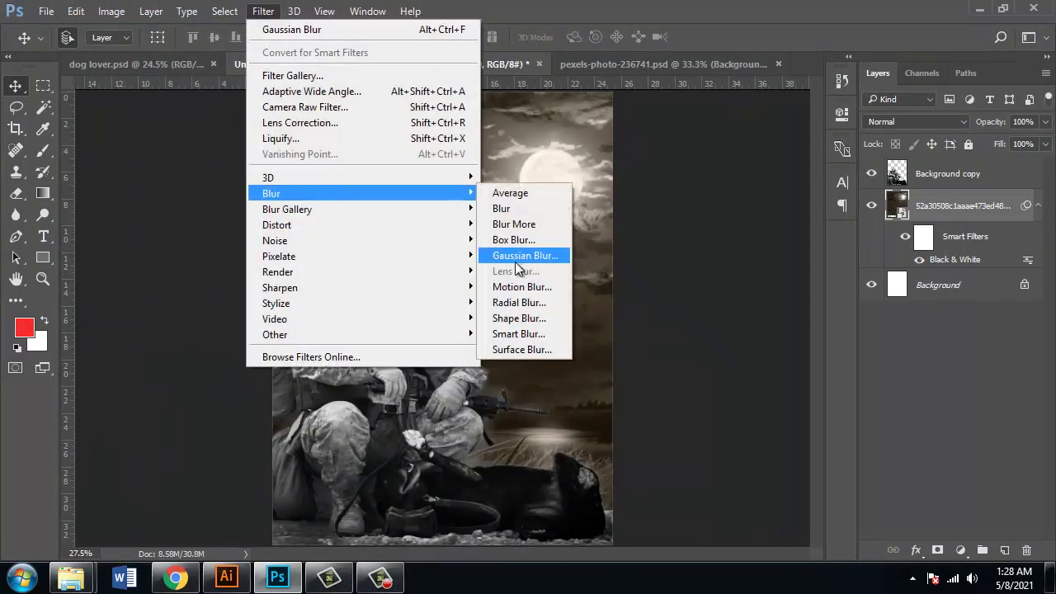
pyautogui.click(528, 255)
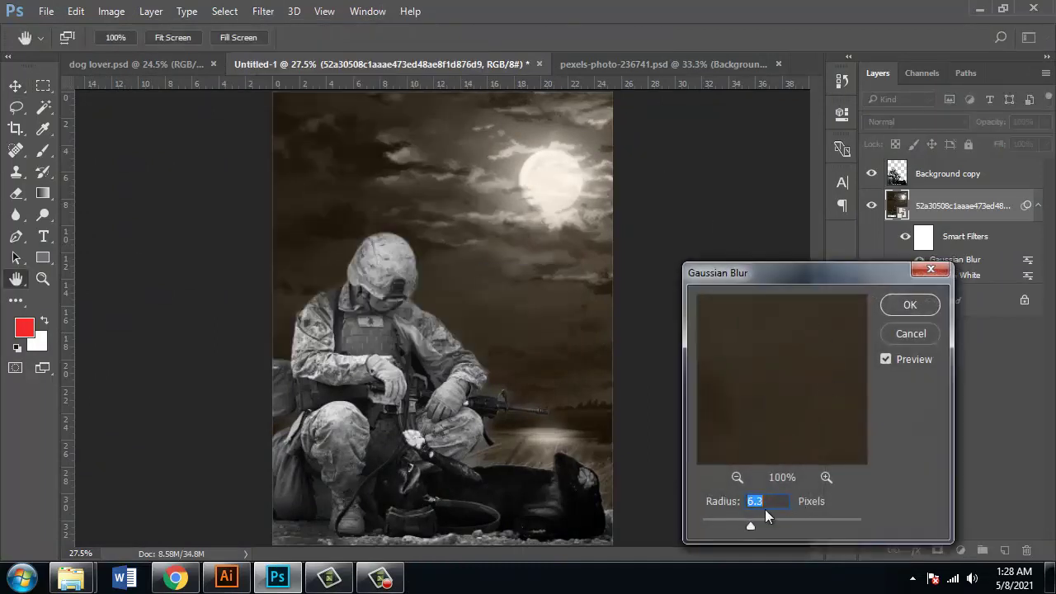
pyautogui.click(910, 305)
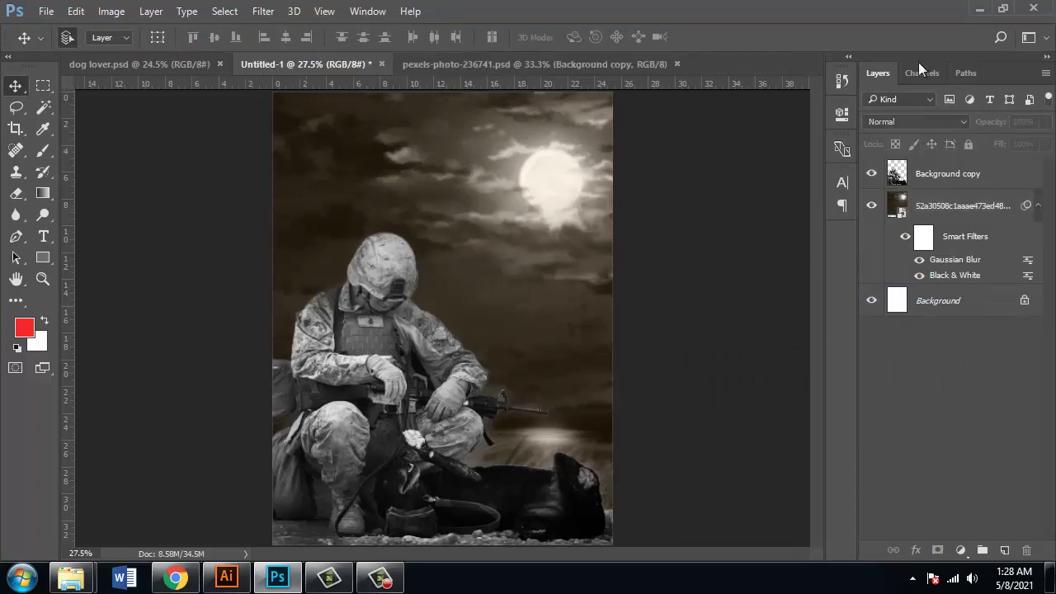
# - Place the campfire photo pexels-photo-997127 in the poster at 73.85% scale, shifted right to X 870 px
pyautogui.click(977, 6)
pyautogui.click(636, 344)
pyautogui.moveTo(549, 277); pyautogui.dragTo(462, 412)
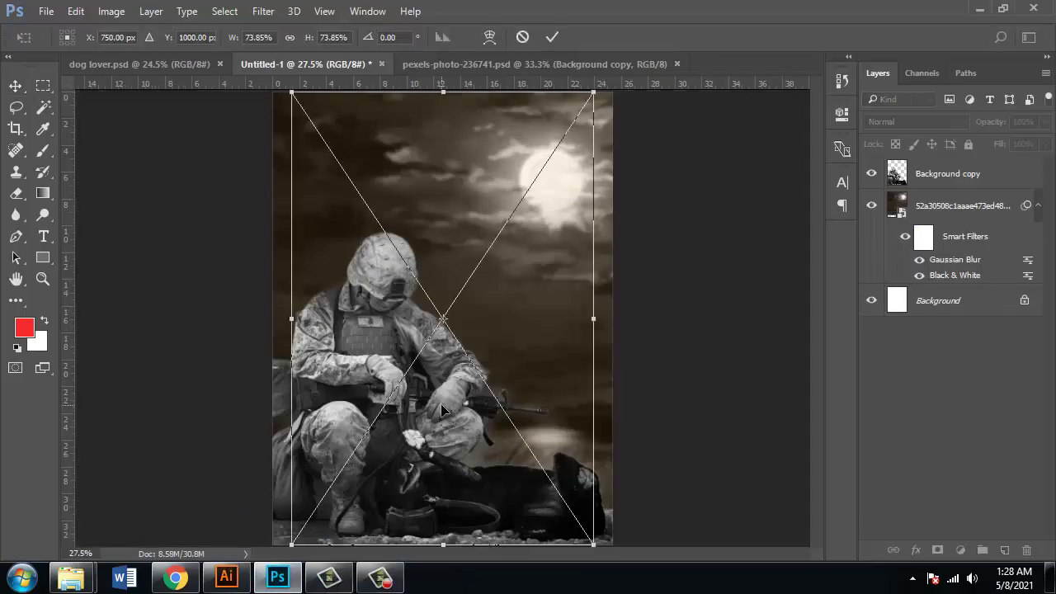
pyautogui.moveTo(576, 475); pyautogui.dragTo(577, 445)
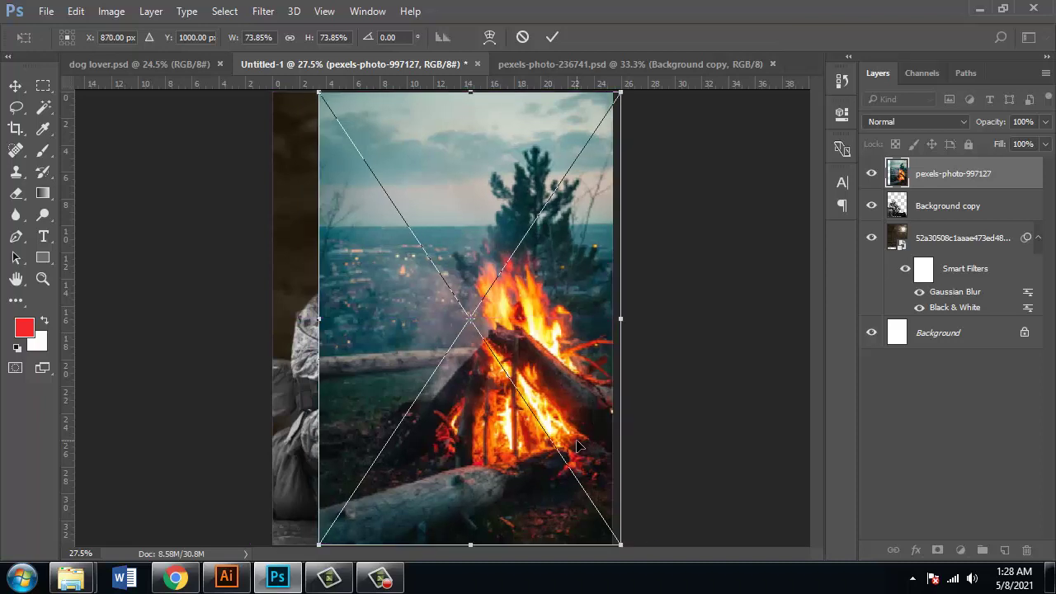
pyautogui.press('Return')
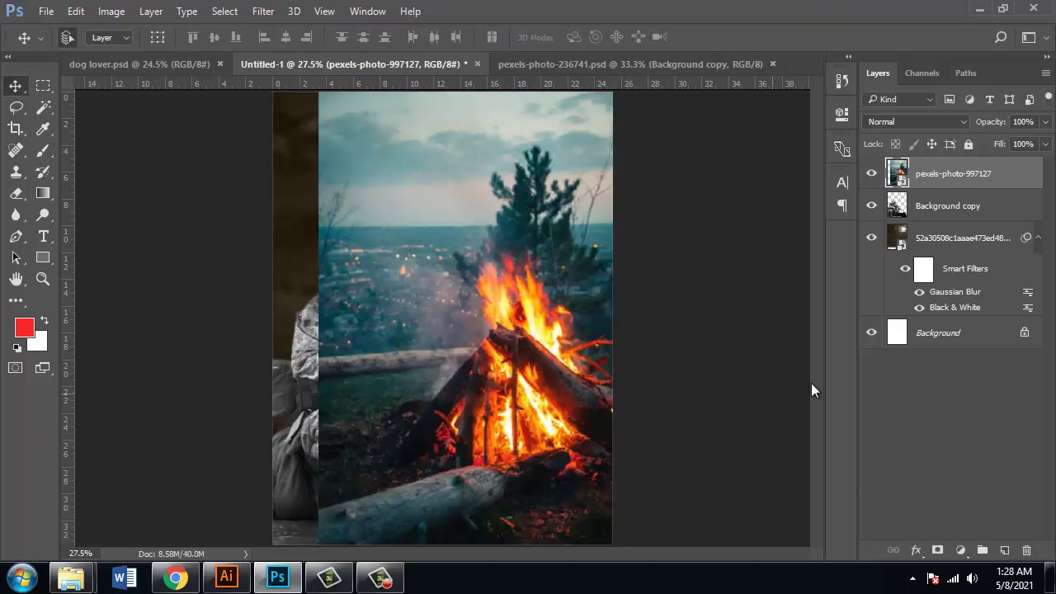
# - Add a layer mask to the campfire photo and paint black over its sky and upper area with a large soft brush
pyautogui.click(937, 550)
pyautogui.press('b')
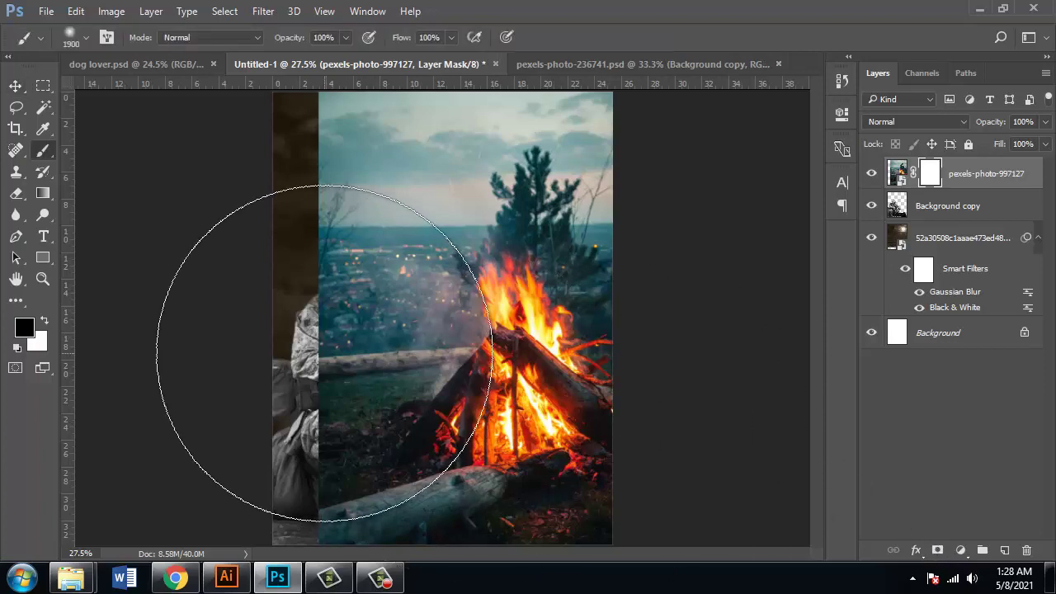
pyautogui.press('[')
pyautogui.press('[')
pyautogui.press('[')
pyautogui.moveTo(305, 285)
pyautogui.mouseDown()
pyautogui.moveTo(359, 216)
pyautogui.moveTo(334, 220)
pyautogui.moveTo(356, 171)
pyautogui.moveTo(384, 160)
pyautogui.moveTo(496, 166)
pyautogui.moveTo(531, 146)
pyautogui.moveTo(399, 110)
pyautogui.moveTo(350, 118)
pyautogui.moveTo(629, 196)
pyautogui.moveTo(679, 247)
pyautogui.mouseUp()
# - Mask out the campfire photo over the soldier's legs and torso with a 900 px soft black brush
pyautogui.press('[')
pyautogui.press('[')
pyautogui.press('[')
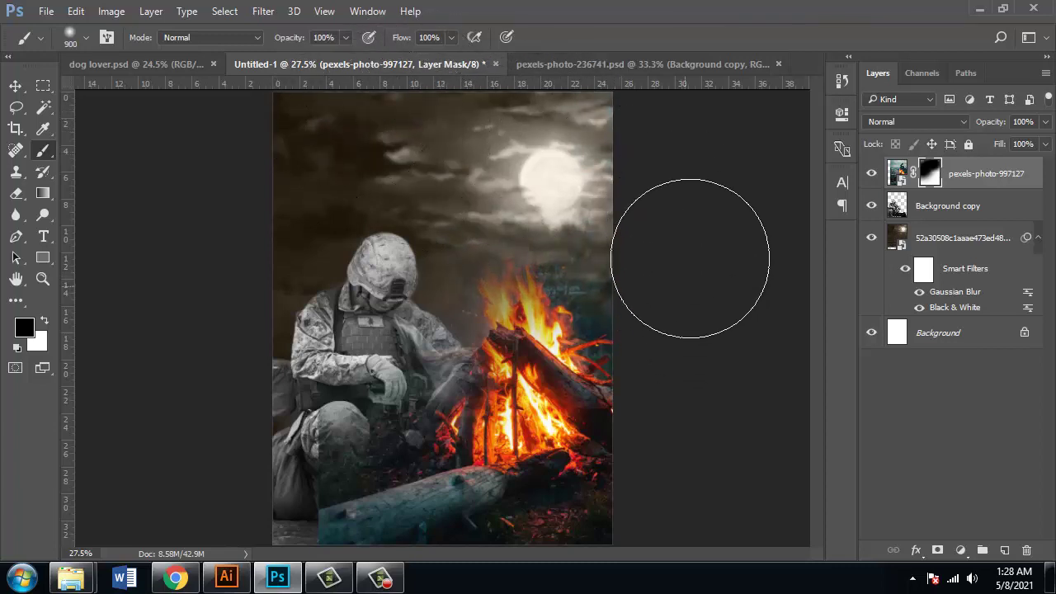
pyautogui.moveTo(325, 490)
pyautogui.mouseDown()
pyautogui.moveTo(310, 384)
pyautogui.moveTo(333, 397)
pyautogui.moveTo(304, 431)
pyautogui.moveTo(322, 415)
pyautogui.moveTo(307, 430)
pyautogui.moveTo(356, 413)
pyautogui.mouseUp()
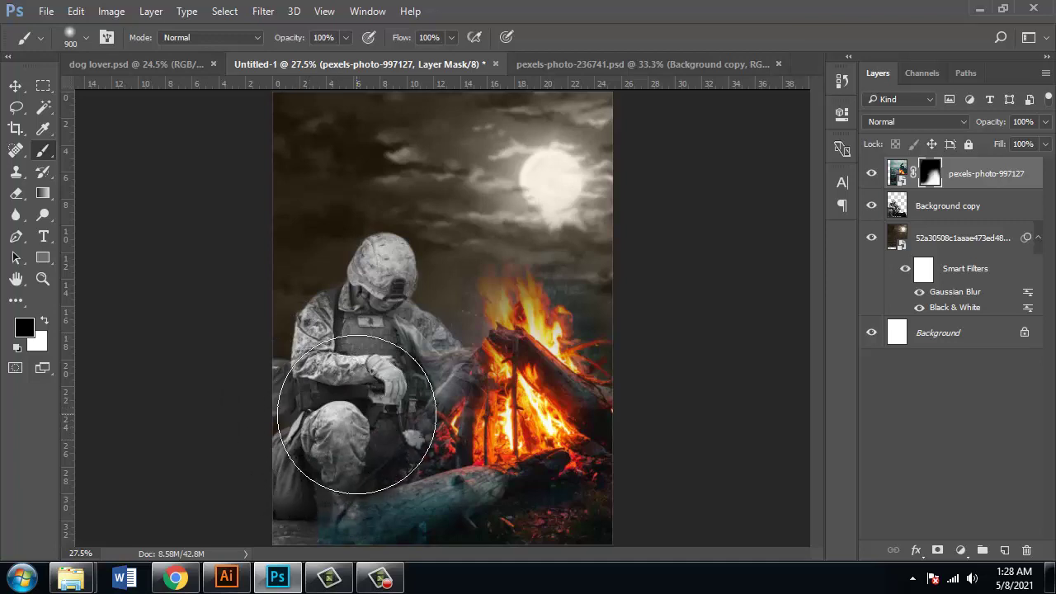
# - Move the campfire layer beneath the soldier and dog layer and shift it slightly up and right behind the rifle
pyautogui.click(15, 86)
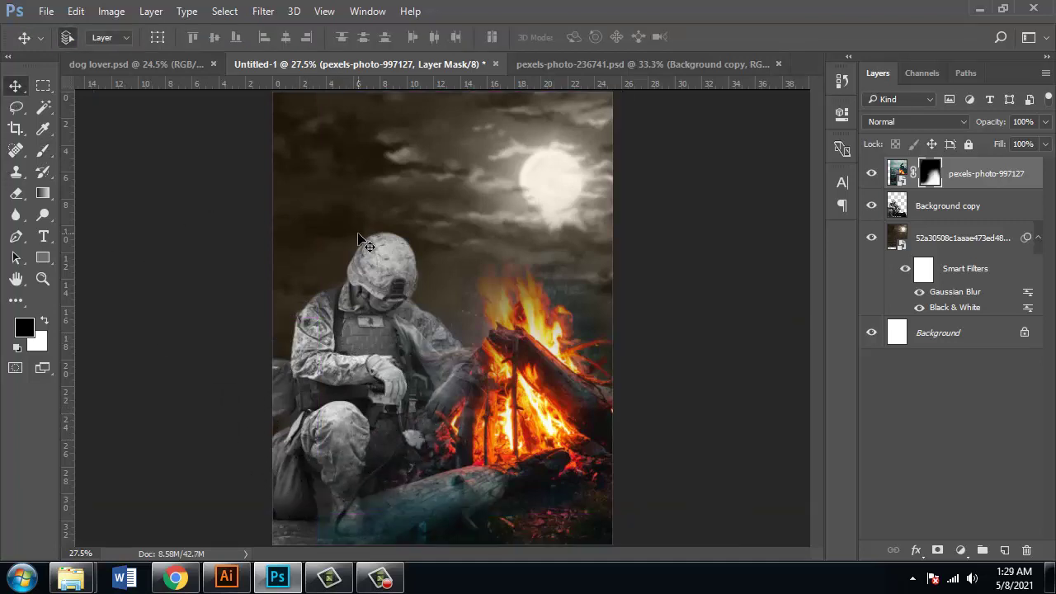
pyautogui.hotkey('ctrl', '[')
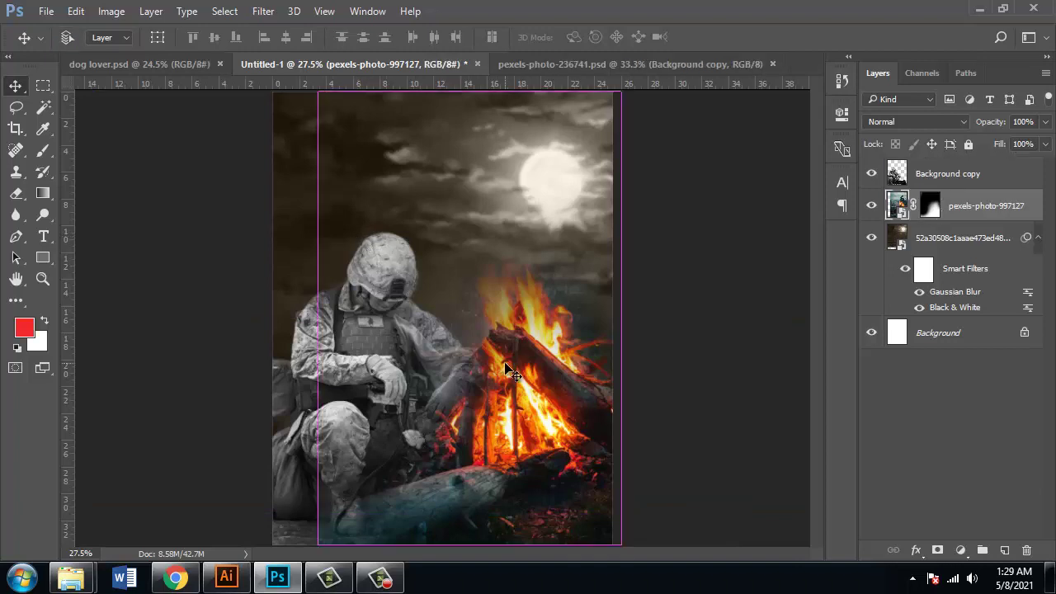
pyautogui.moveTo(543, 371); pyautogui.dragTo(569, 353)
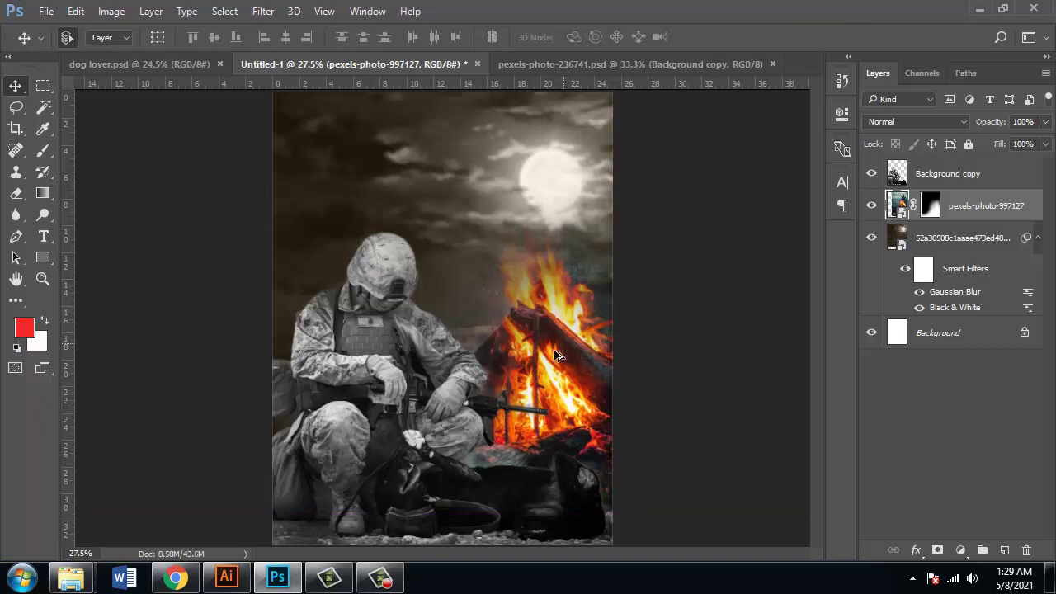
pyautogui.hotkey('ctrl', '-')
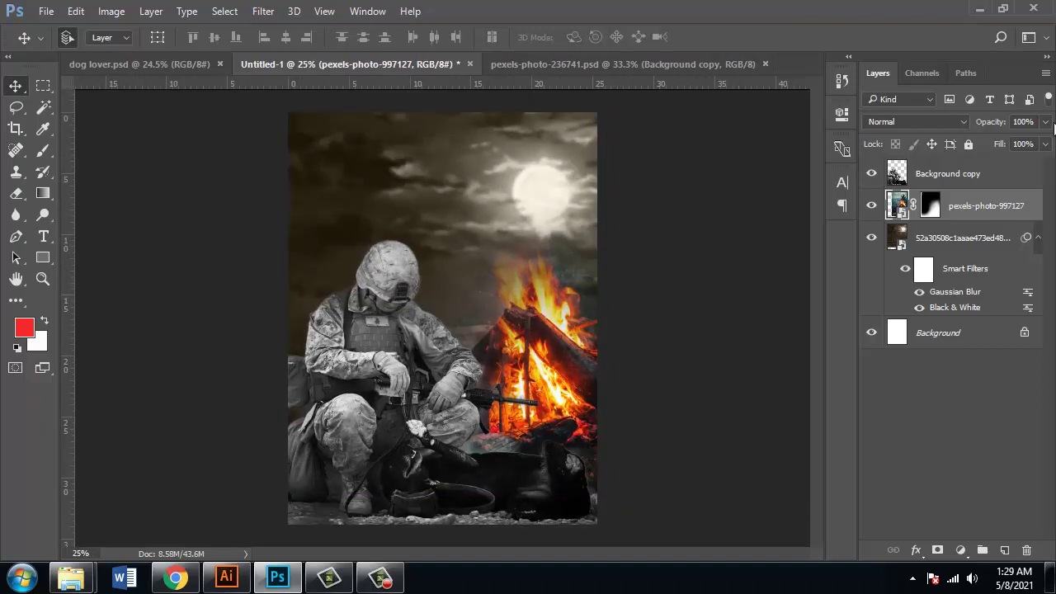
# - Darken the campfire layer with Levels, setting the midtone input to 0.4
pyautogui.hotkey('ctrl', 'l')
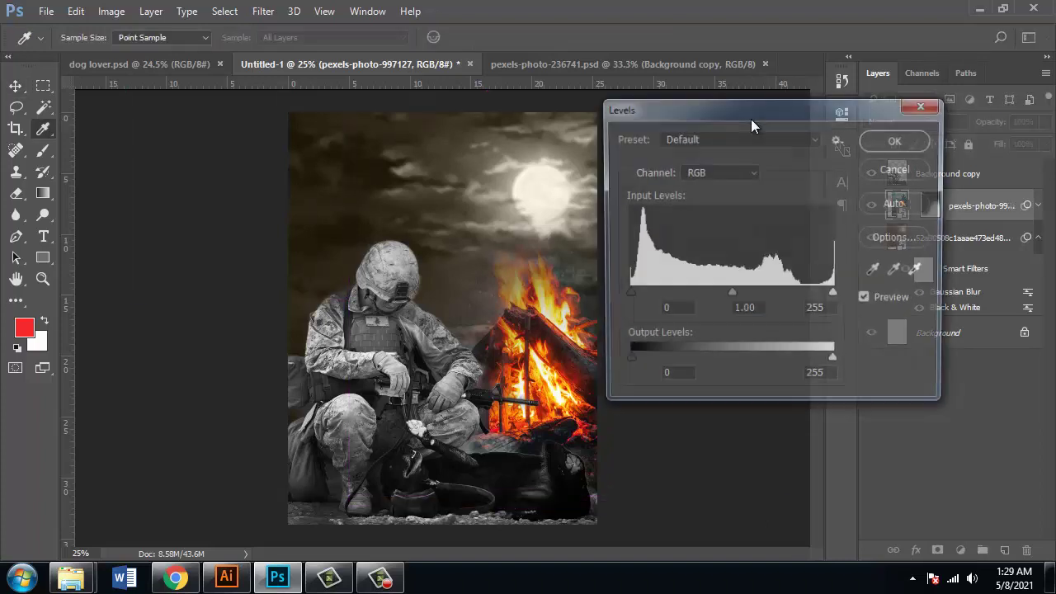
pyautogui.moveTo(758, 310); pyautogui.dragTo(729, 310)
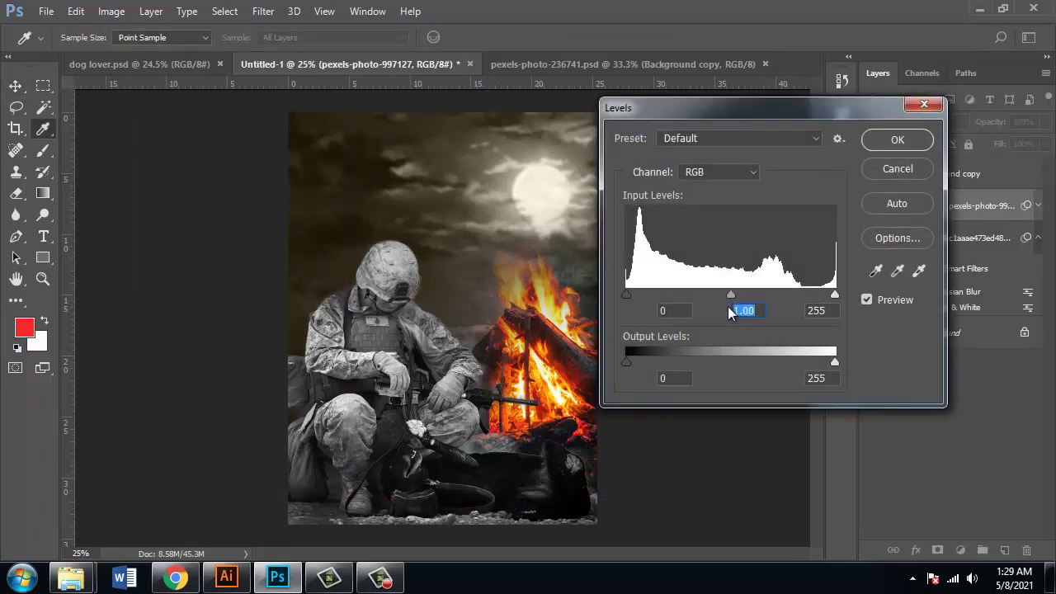
pyautogui.hotkey('shift', 'Down')
pyautogui.hotkey('shift', 'Down')
pyautogui.hotkey('shift', 'Down')
pyautogui.hotkey('shift', 'Down')
pyautogui.hotkey('shift', 'Down')
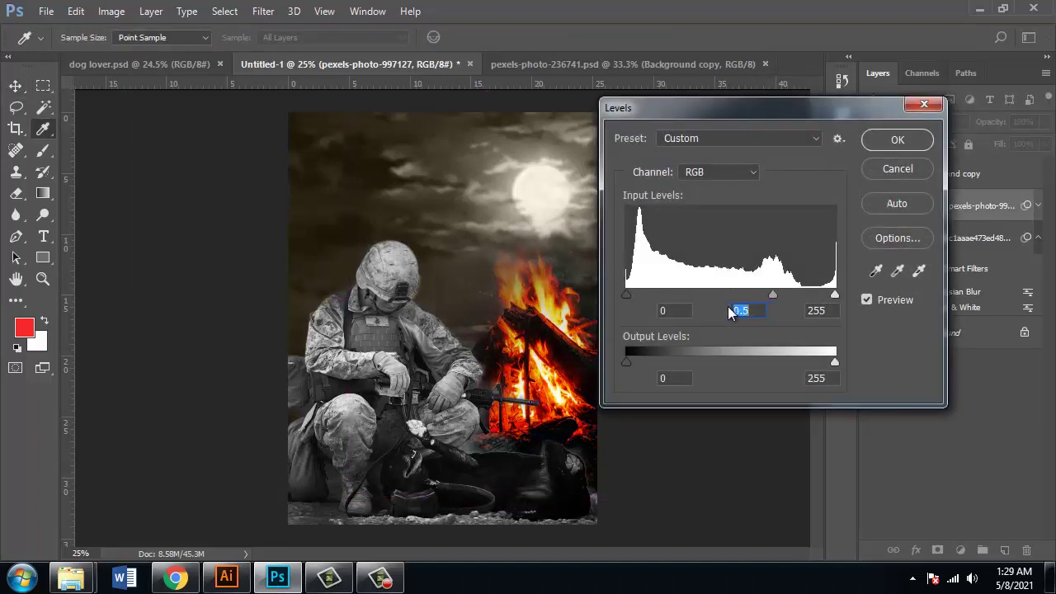
pyautogui.hotkey('shift', 'Down')
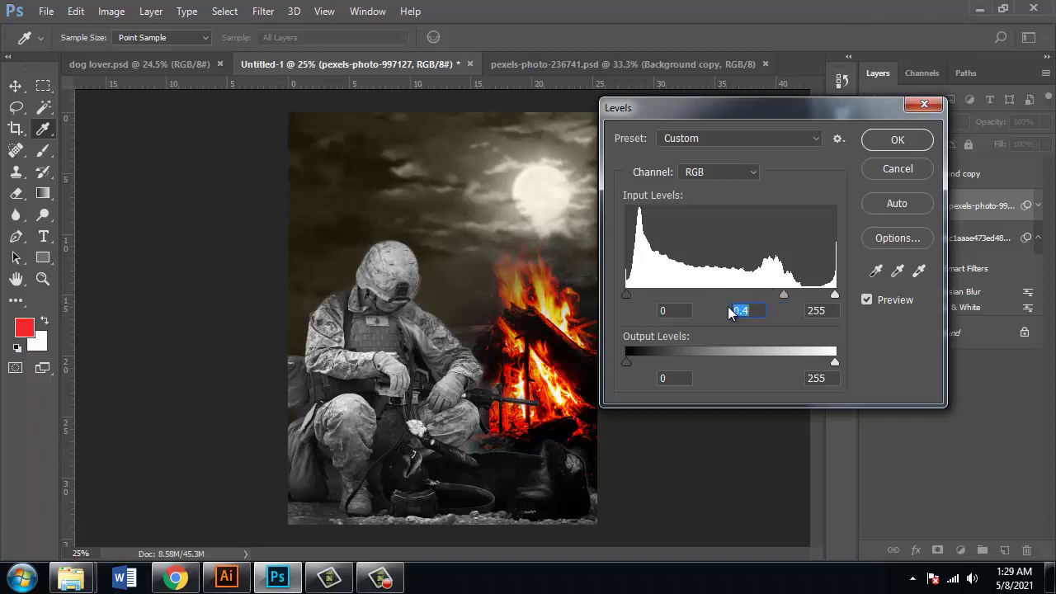
pyautogui.press('Return')
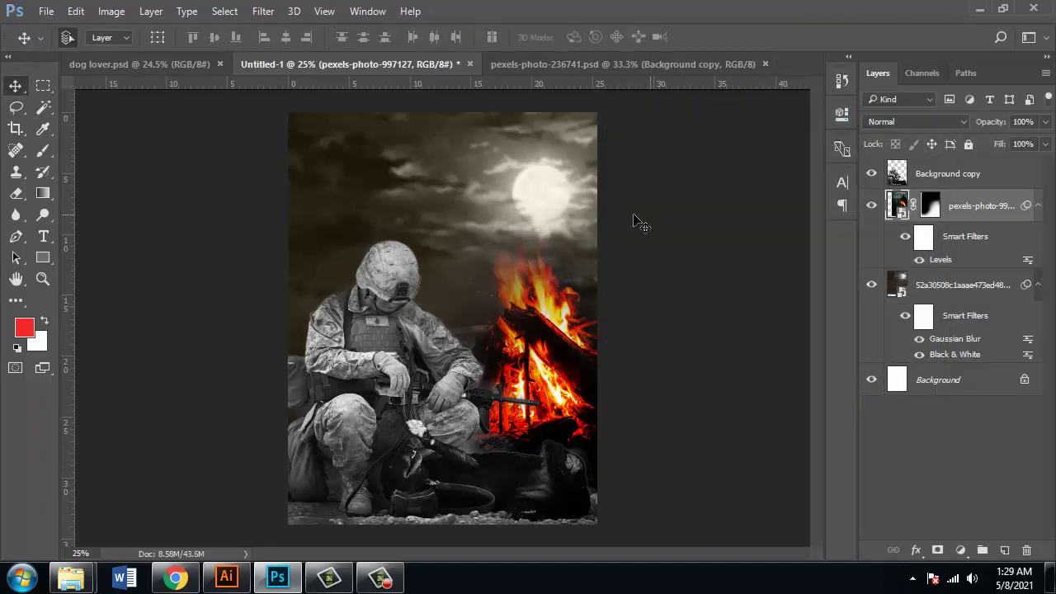
# - Shift the sky layer upward and dab a soft red 700 px brush spot over the moon on a new layer above it
pyautogui.hotkey('alt', '[')
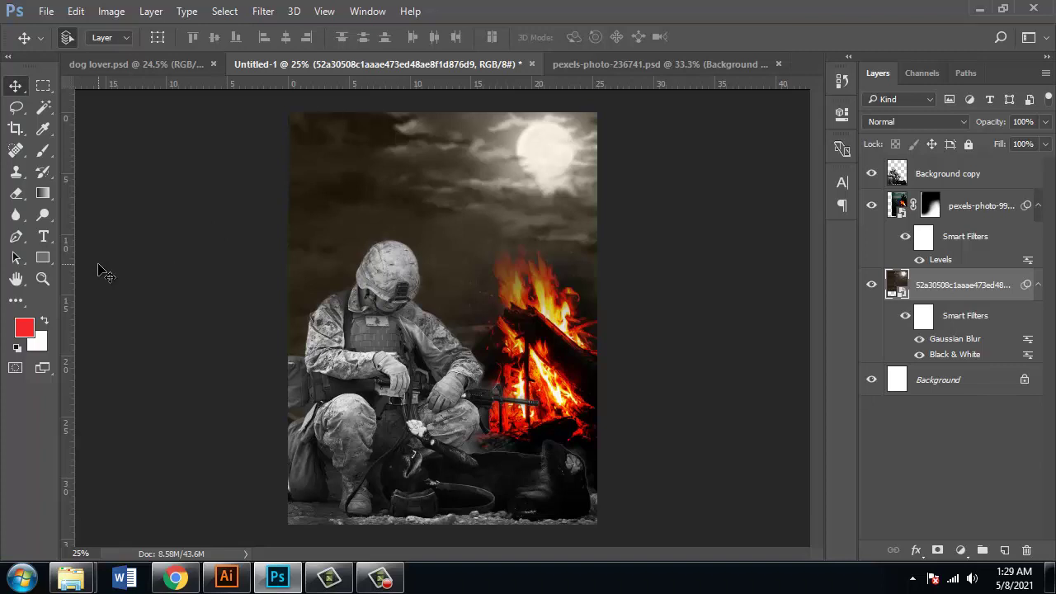
pyautogui.press('b')
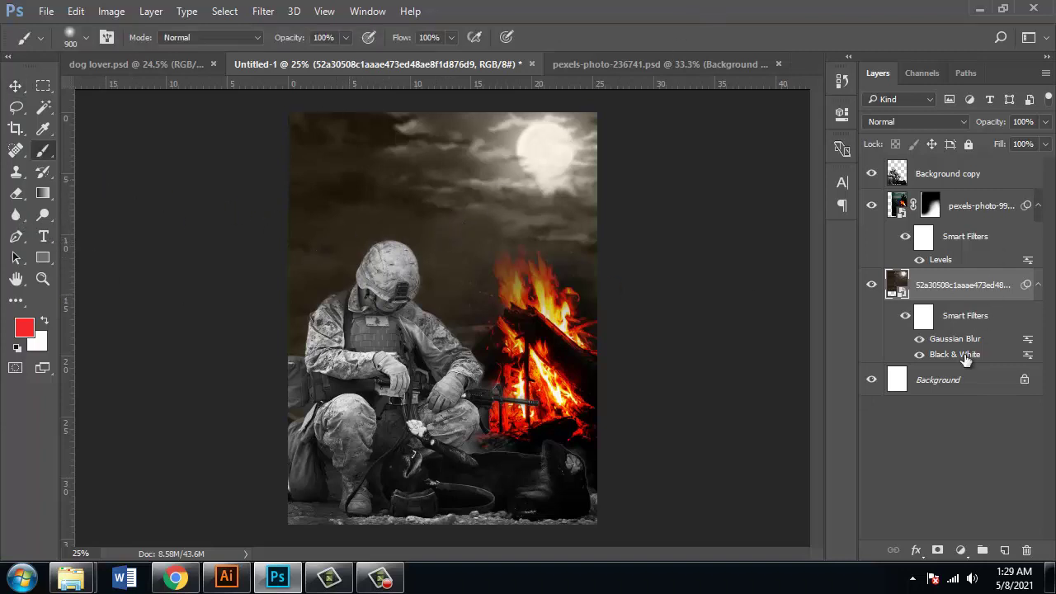
pyautogui.click(1003, 550)
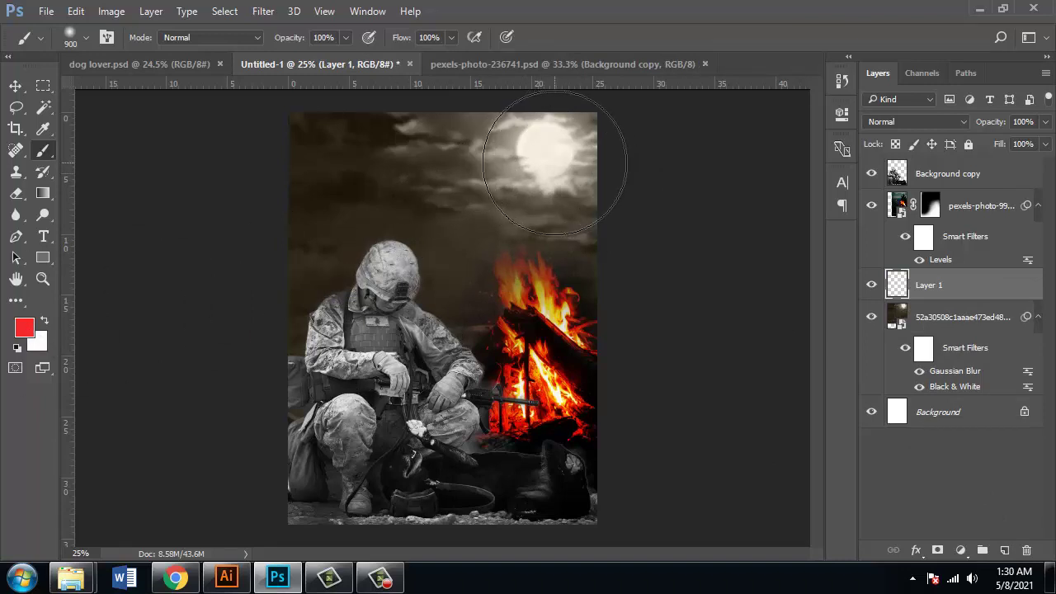
pyautogui.press('[')
pyautogui.press('[')
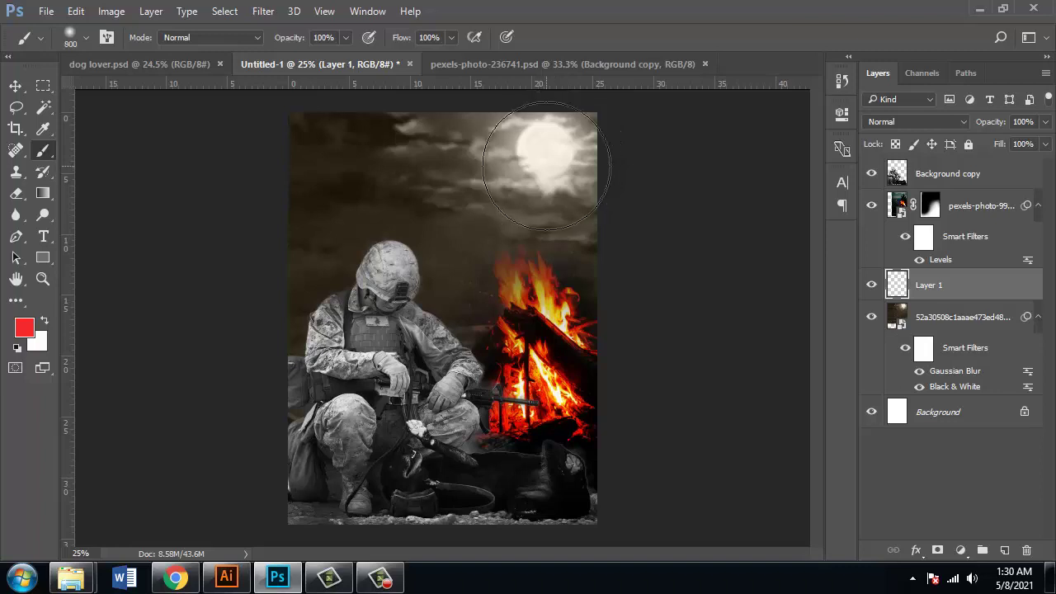
pyautogui.click(547, 157)
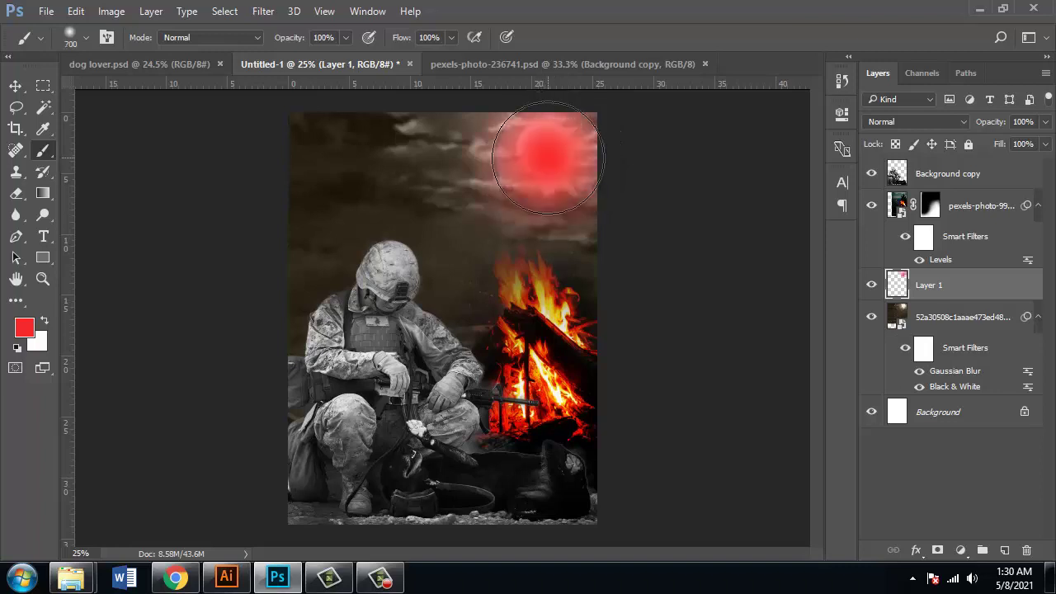
# - Set the red spot layer's blend mode to Color Burn and its opacity to 91%
pyautogui.click(15, 85)
pyautogui.click(916, 122)
pyautogui.click(907, 147)
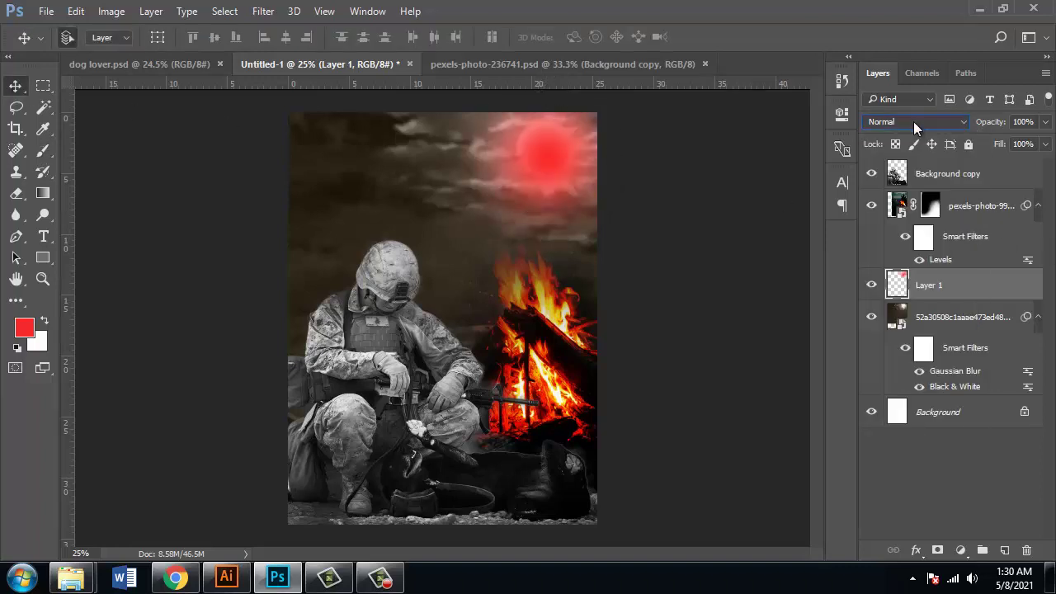
pyautogui.scroll(-2, 913, 121)
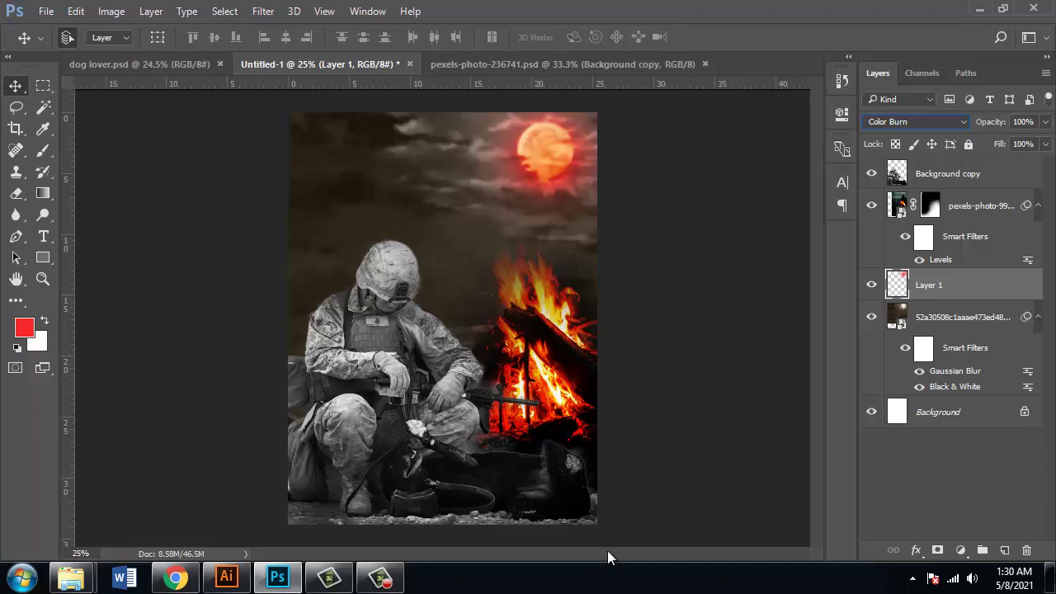
pyautogui.scroll(1, 607, 550)
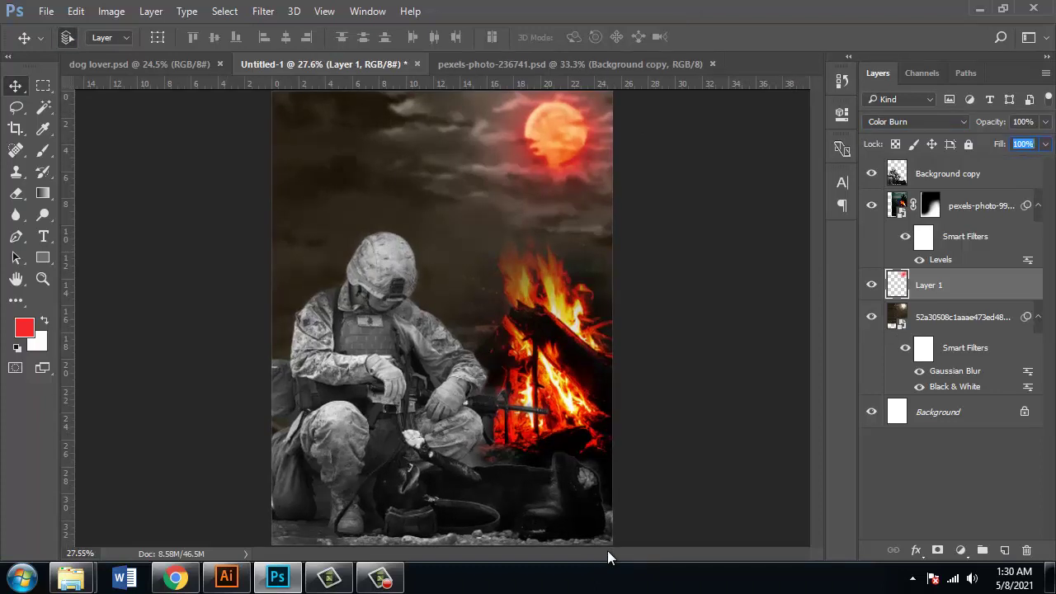
pyautogui.press('Down')
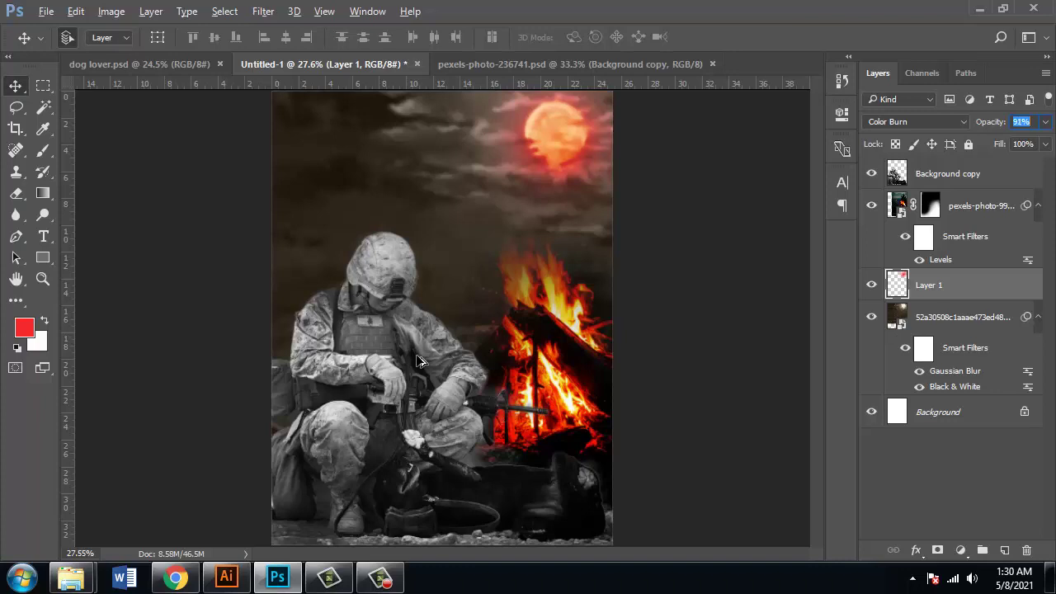
# - Draw a black rectangle about 1518 × 1308 px above the sky layer, covering the lower two thirds of the canvas
pyautogui.click(476, 315)
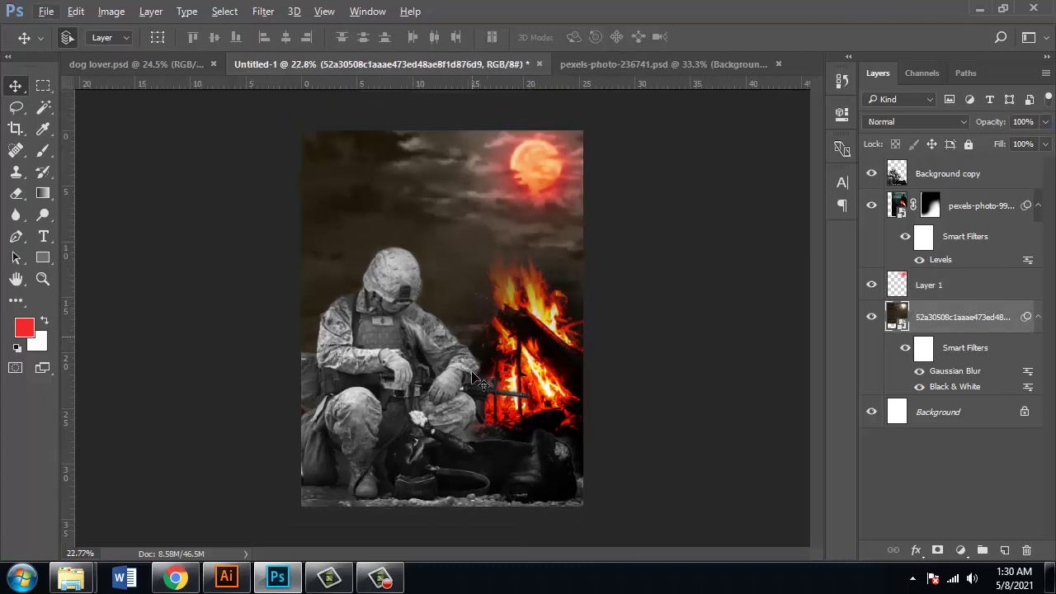
pyautogui.hotkey('ctrl', '-')
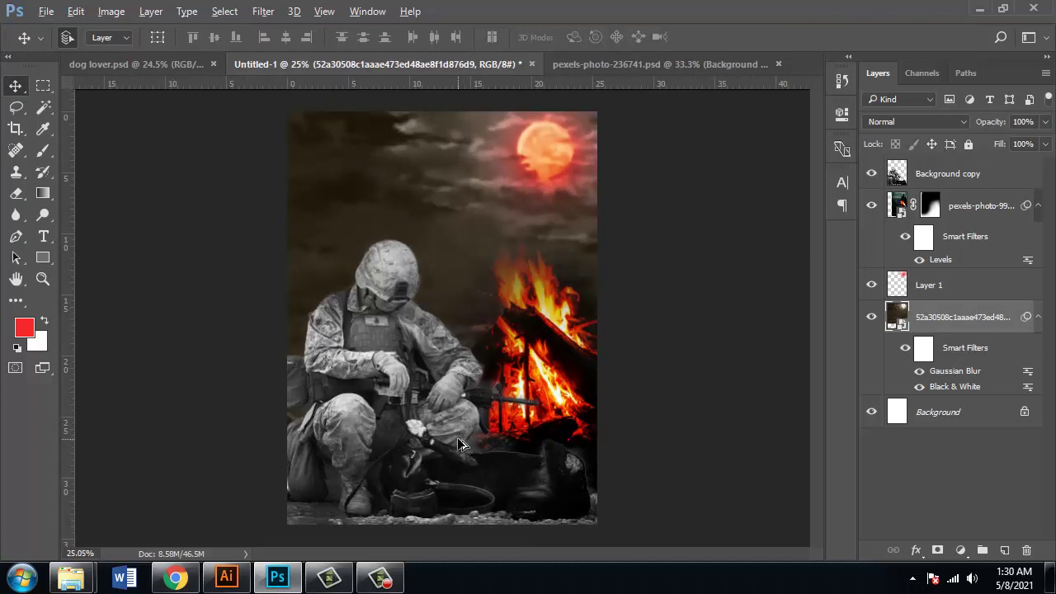
pyautogui.scroll(-1, 459, 445)
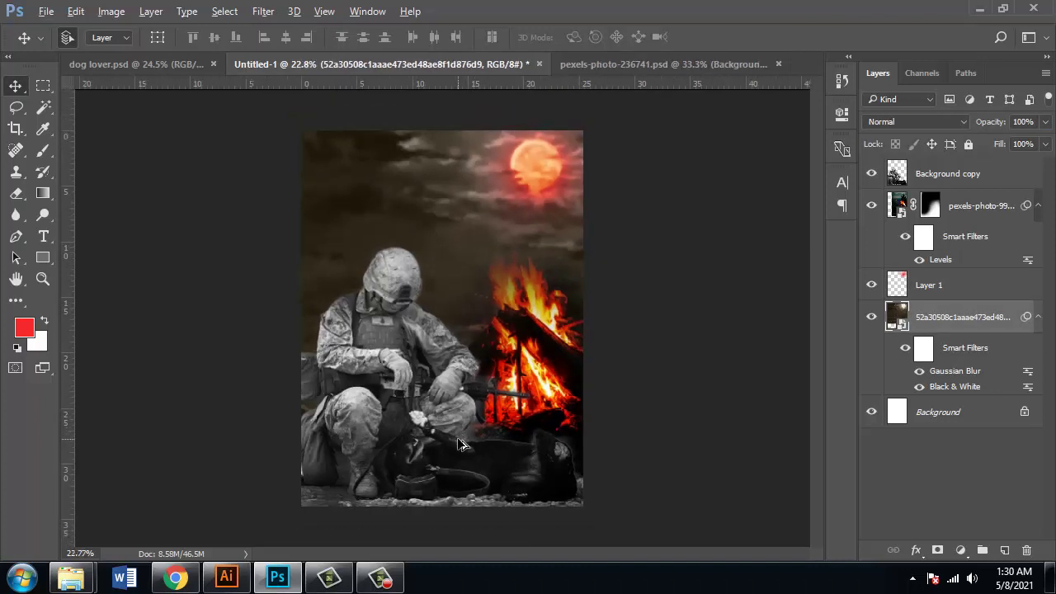
pyautogui.click(43, 257)
pyautogui.click(858, 5)
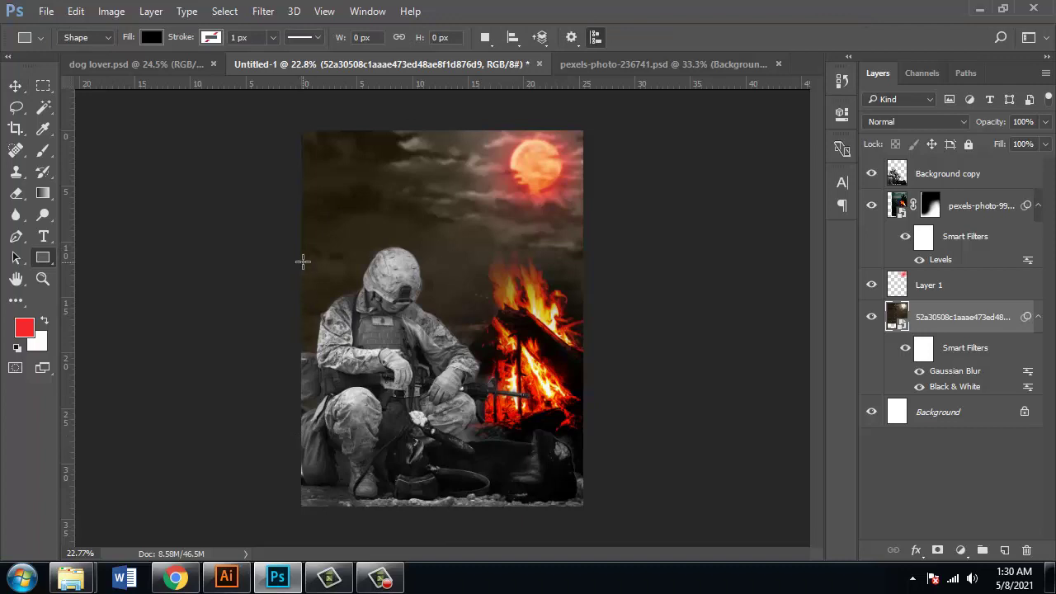
pyautogui.moveTo(299, 259); pyautogui.dragTo(585, 505)
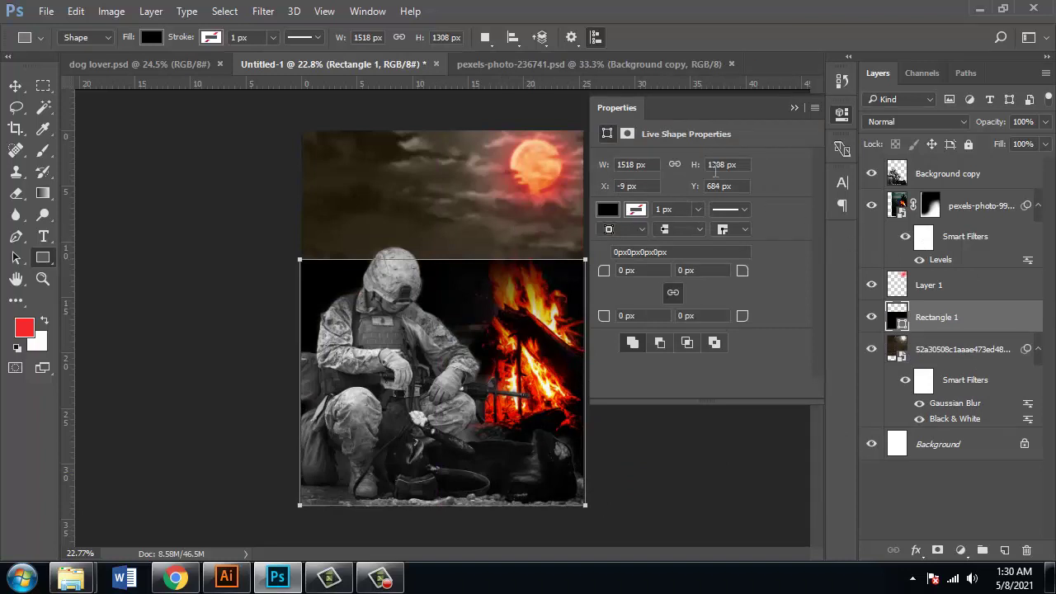
pyautogui.click(793, 108)
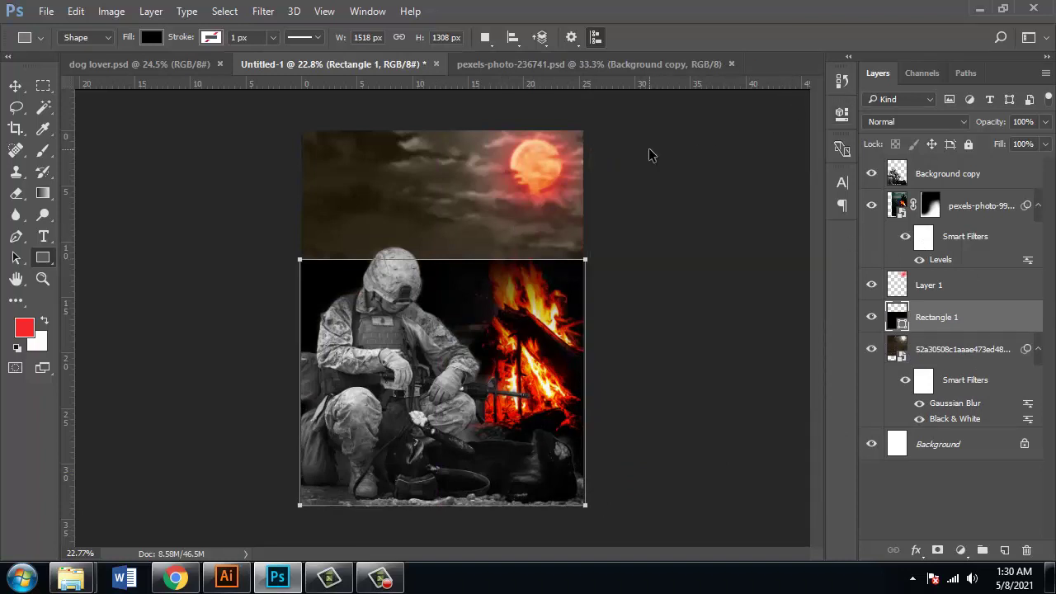
# - Stretch the black rectangle's upper edge to the top of the canvas, scaling its height to about 152%
pyautogui.hotkey('ctrl', 't')
pyautogui.moveTo(441, 261); pyautogui.dragTo(445, 132)
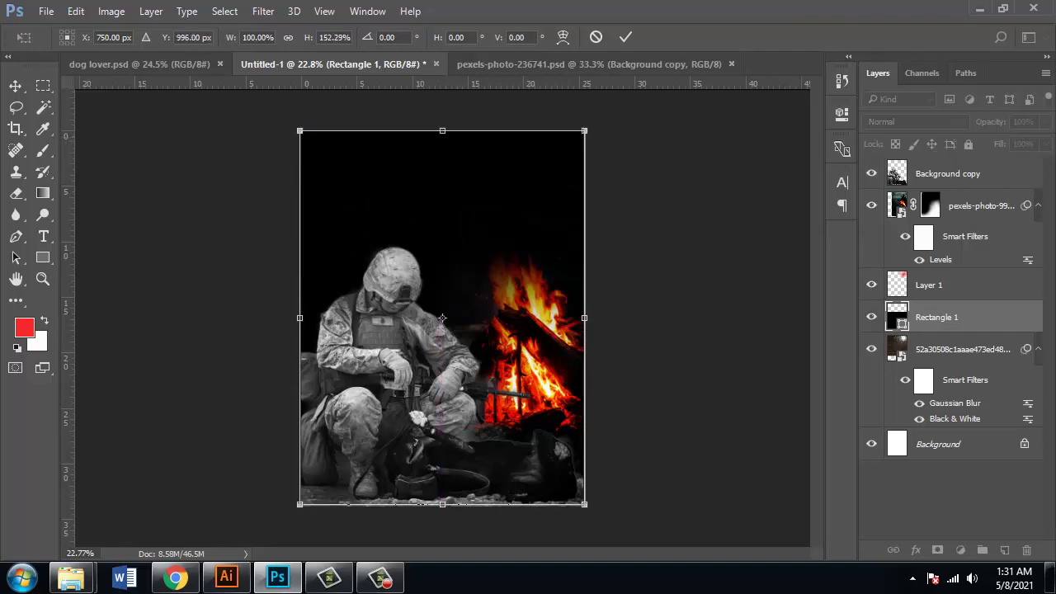
pyautogui.click(626, 39)
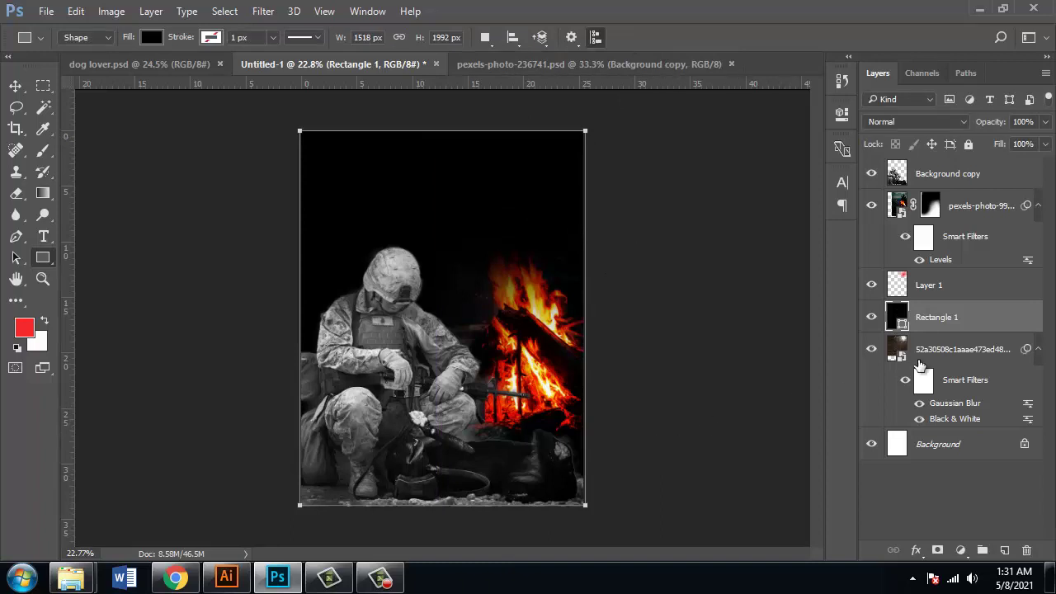
# - Add a layer mask to the black rectangle and paint its sky area black with a soft 700 px brush at 21% opacity
pyautogui.click(937, 550)
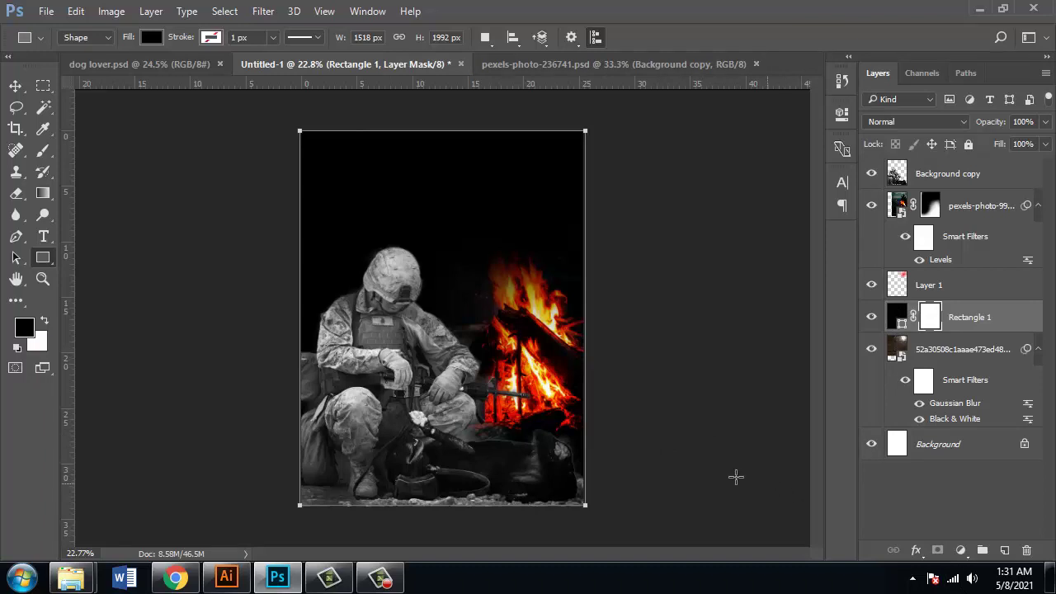
pyautogui.press('b')
pyautogui.moveTo(377, 177)
pyautogui.mouseDown()
pyautogui.moveTo(334, 170)
pyautogui.moveTo(316, 199)
pyautogui.moveTo(411, 171)
pyautogui.moveTo(471, 171)
pyautogui.moveTo(570, 135)
pyautogui.moveTo(504, 216)
pyautogui.moveTo(345, 232)
pyautogui.moveTo(175, 223)
pyautogui.moveTo(419, 232)
pyautogui.mouseUp()
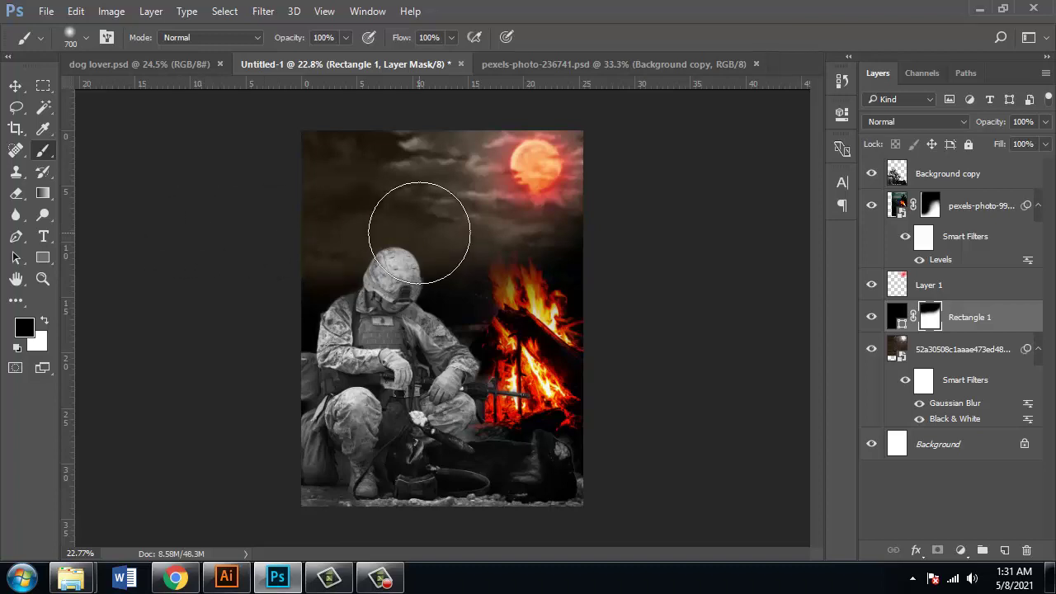
pyautogui.hotkey('ctrl', 'z')
pyautogui.click(345, 37)
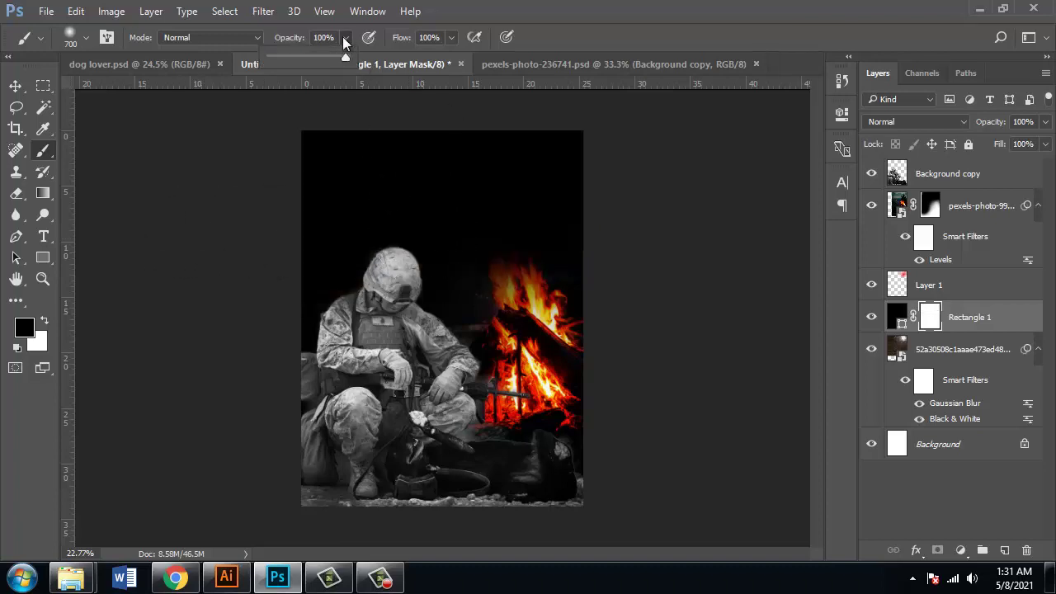
pyautogui.moveTo(336, 57); pyautogui.dragTo(285, 61)
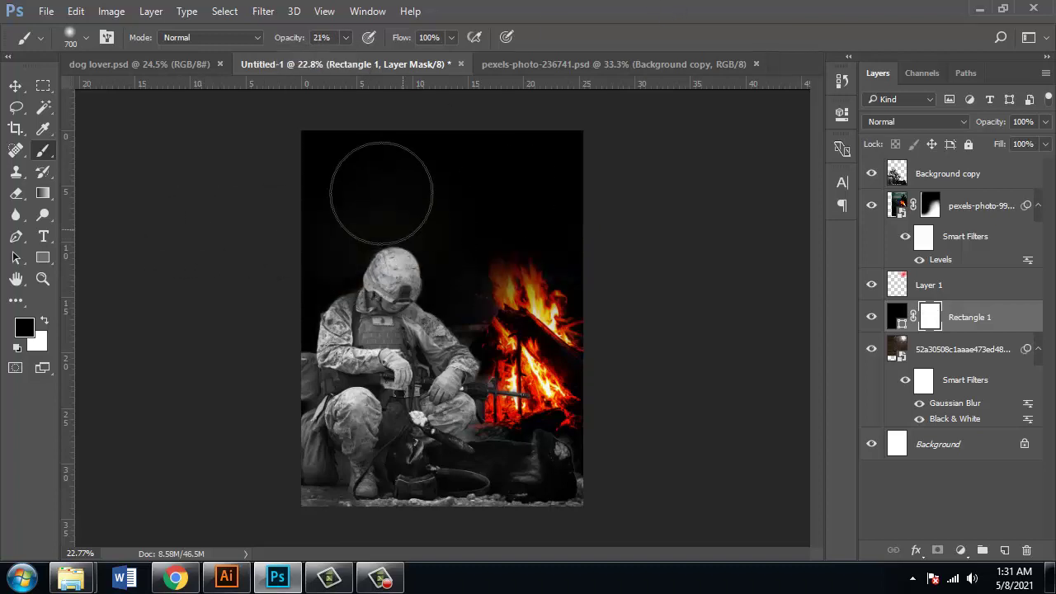
pyautogui.moveTo(368, 167)
pyautogui.mouseDown()
pyautogui.moveTo(382, 255)
pyautogui.moveTo(399, 286)
pyautogui.moveTo(501, 198)
pyautogui.moveTo(490, 201)
pyautogui.moveTo(492, 170)
pyautogui.moveTo(476, 172)
pyautogui.moveTo(490, 202)
pyautogui.moveTo(564, 241)
pyautogui.moveTo(533, 276)
pyautogui.mouseUp()
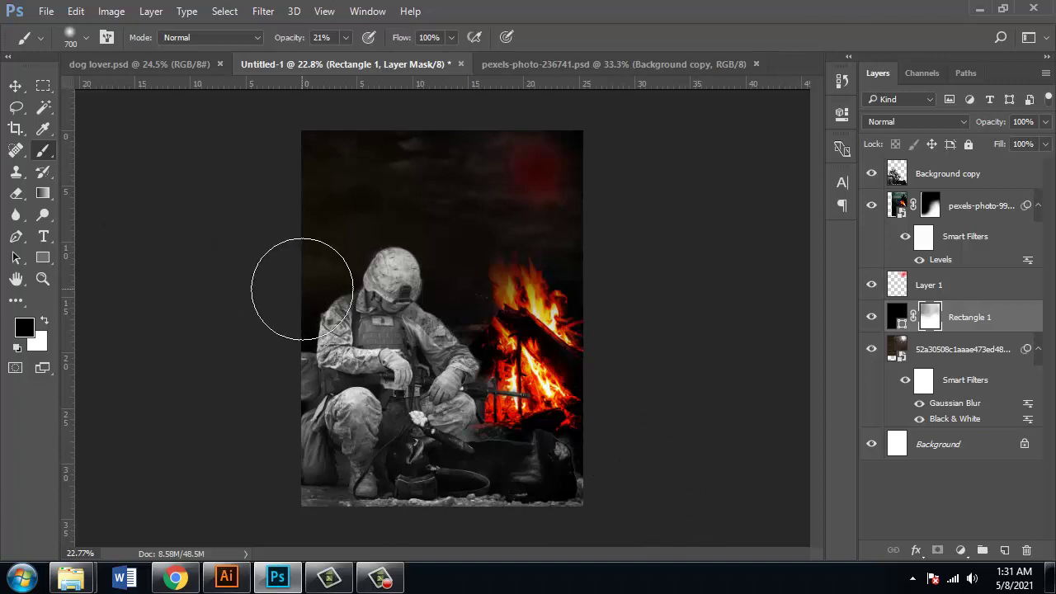
pyautogui.moveTo(429, 154)
pyautogui.mouseDown()
pyautogui.moveTo(414, 197)
pyautogui.moveTo(346, 233)
pyautogui.mouseUp()
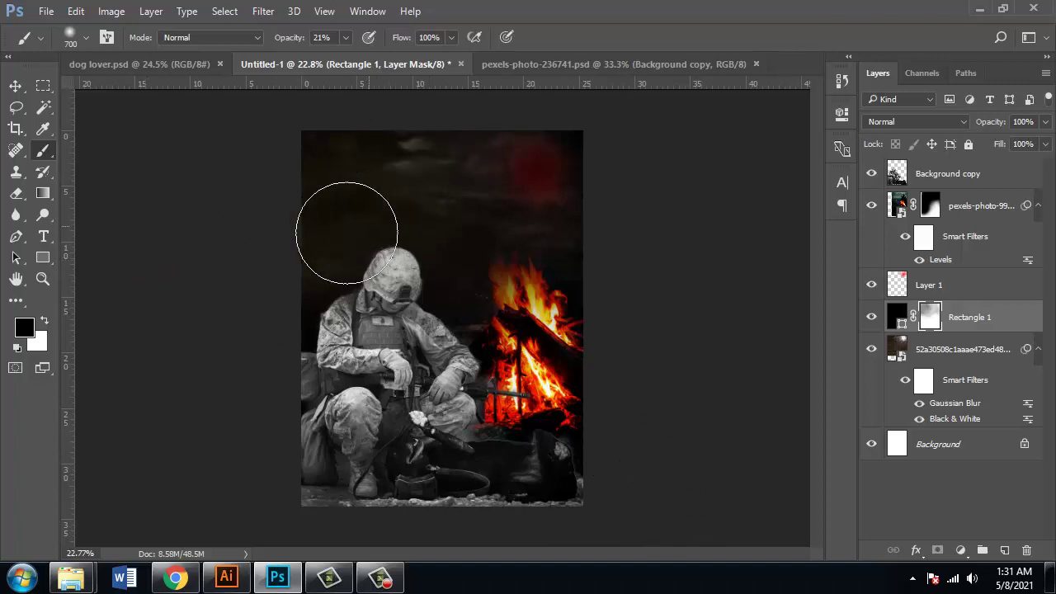
pyautogui.moveTo(519, 165); pyautogui.dragTo(514, 193)
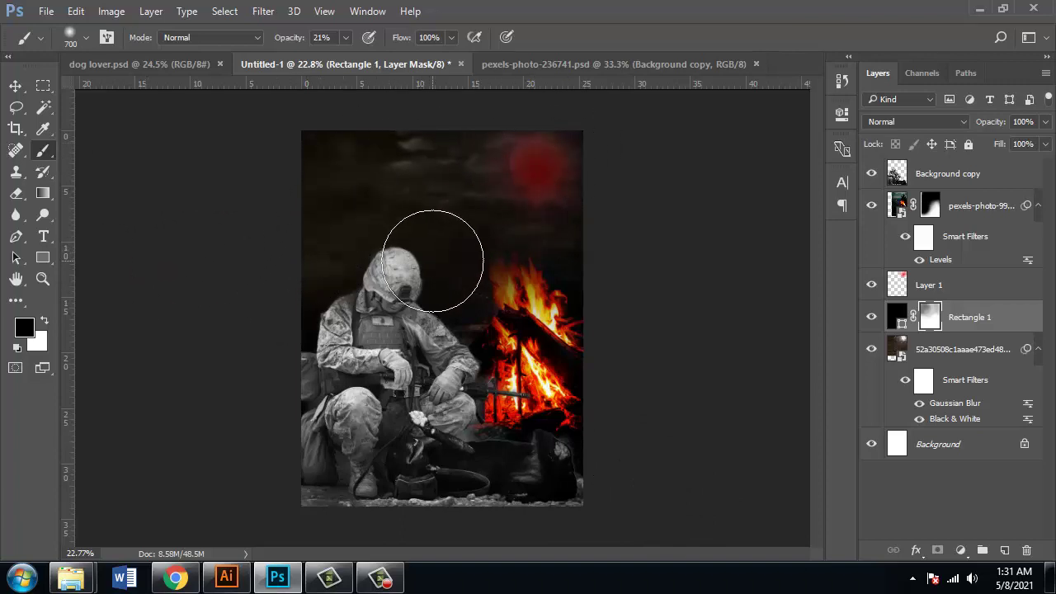
pyautogui.click(514, 207)
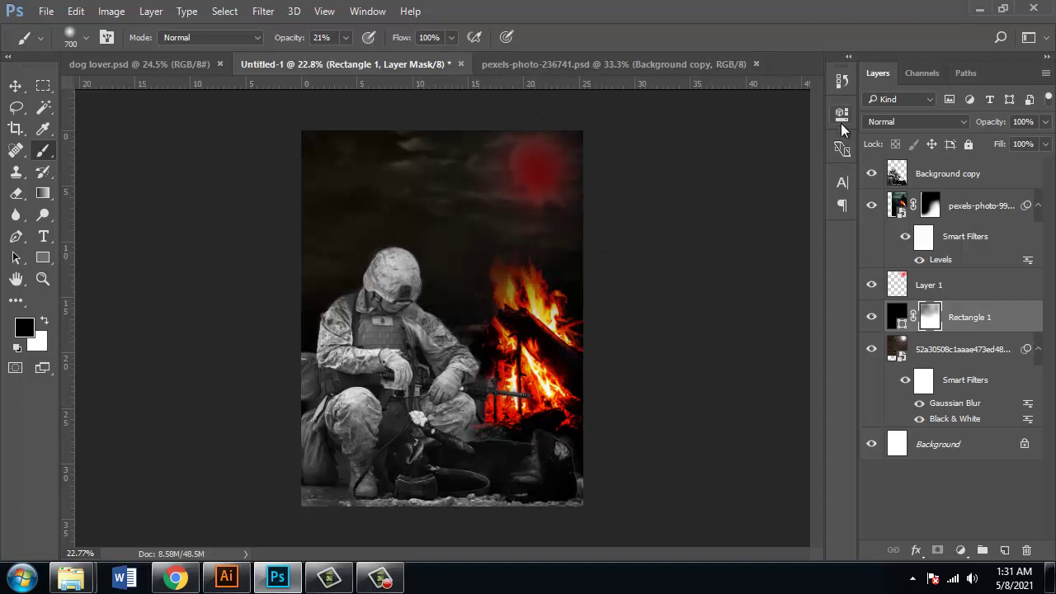
# - Set the red spot layer's blend mode to Darker Color and its opacity to 100%
pyautogui.click(15, 84)
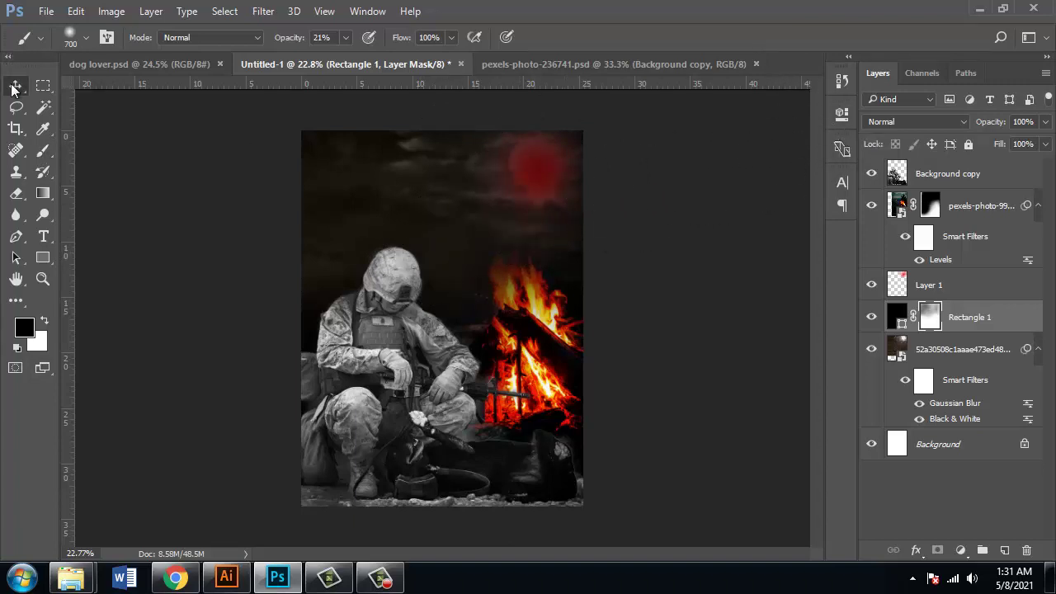
pyautogui.click(973, 287)
pyautogui.scroll(-2, 922, 120)
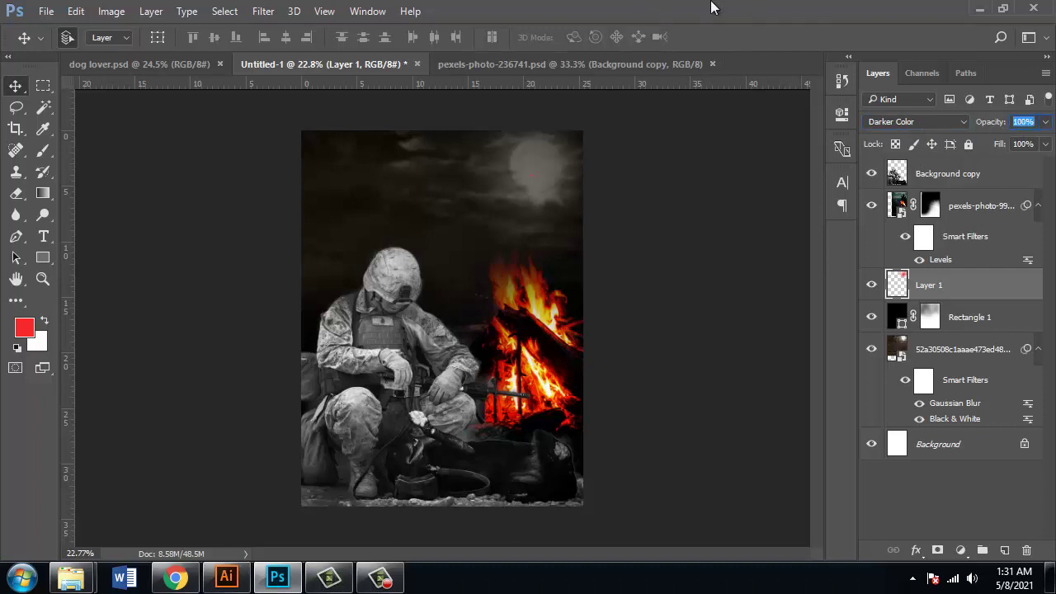
# - Darken the soldier, dog and ground with a 300 px Burn tool on Midtones, raising the exposure to 84%
pyautogui.click(598, 310)
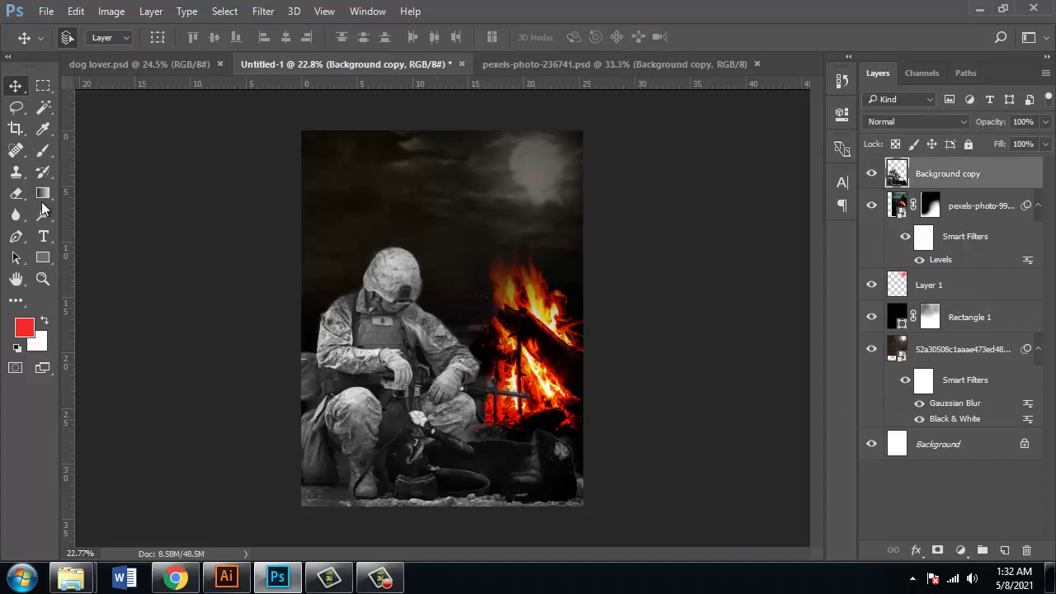
pyautogui.click(42, 216)
pyautogui.click(93, 228)
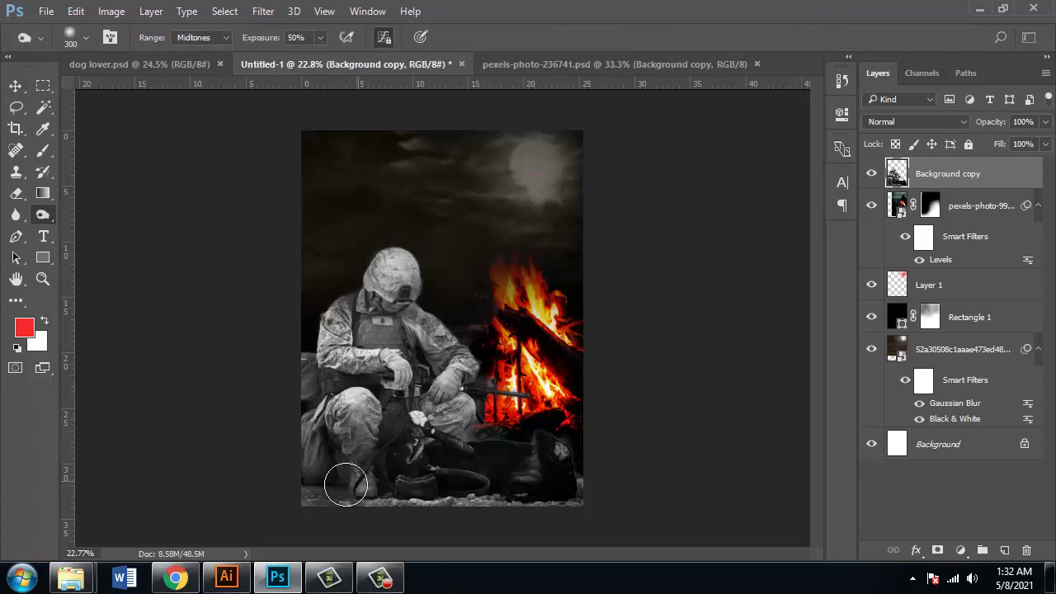
pyautogui.moveTo(304, 475)
pyautogui.mouseDown()
pyautogui.moveTo(371, 534)
pyautogui.moveTo(485, 504)
pyautogui.moveTo(306, 490)
pyautogui.mouseUp()
pyautogui.click(320, 37)
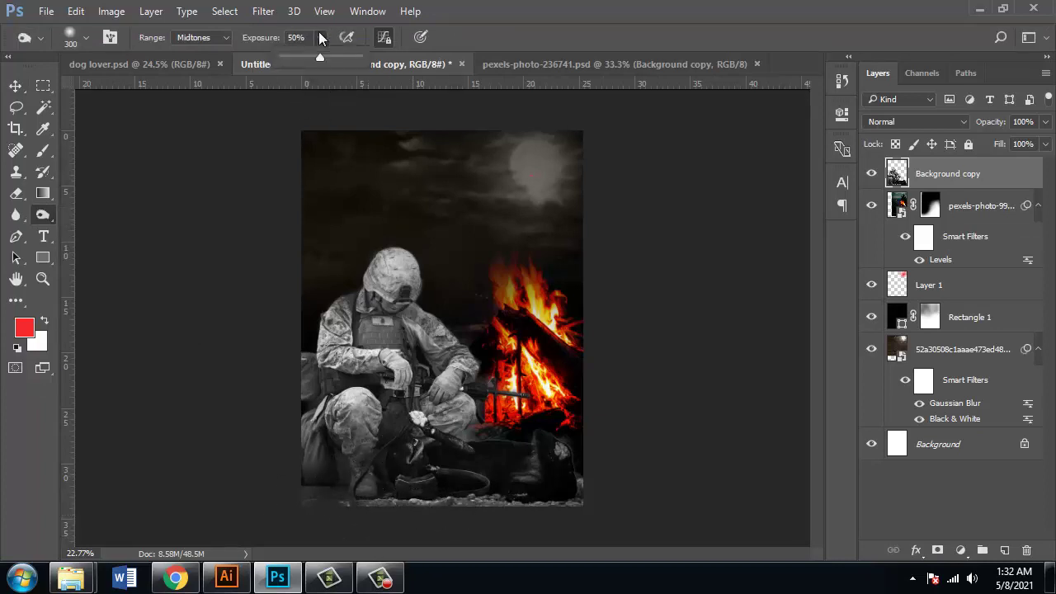
pyautogui.moveTo(321, 60); pyautogui.dragTo(349, 59)
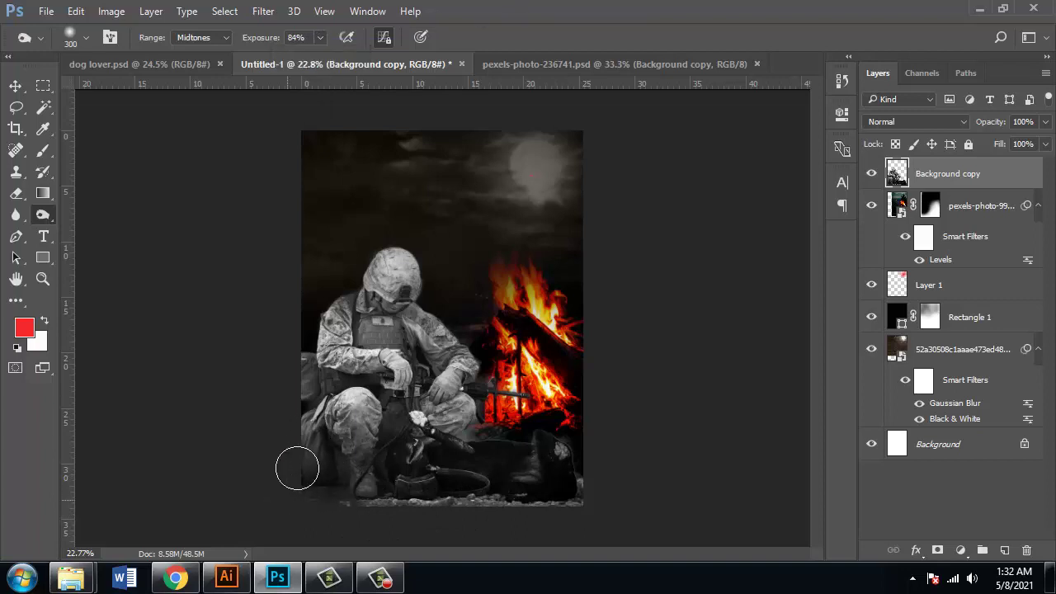
pyautogui.moveTo(302, 437)
pyautogui.mouseDown()
pyautogui.moveTo(327, 508)
pyautogui.moveTo(344, 433)
pyautogui.moveTo(361, 424)
pyautogui.moveTo(334, 401)
pyautogui.moveTo(330, 367)
pyautogui.moveTo(325, 376)
pyautogui.moveTo(339, 345)
pyautogui.moveTo(329, 334)
pyautogui.moveTo(398, 284)
pyautogui.moveTo(402, 318)
pyautogui.moveTo(389, 365)
pyautogui.moveTo(383, 356)
pyautogui.moveTo(393, 399)
pyautogui.moveTo(447, 384)
pyautogui.moveTo(443, 411)
pyautogui.moveTo(455, 361)
pyautogui.moveTo(415, 321)
pyautogui.moveTo(467, 400)
pyautogui.moveTo(443, 442)
pyautogui.moveTo(418, 429)
pyautogui.moveTo(554, 473)
pyautogui.moveTo(493, 503)
pyautogui.moveTo(332, 353)
pyautogui.moveTo(362, 348)
pyautogui.moveTo(365, 443)
pyautogui.moveTo(354, 414)
pyautogui.moveTo(269, 459)
pyautogui.moveTo(404, 268)
pyautogui.moveTo(380, 262)
pyautogui.moveTo(401, 307)
pyautogui.moveTo(540, 346)
pyautogui.mouseUp()
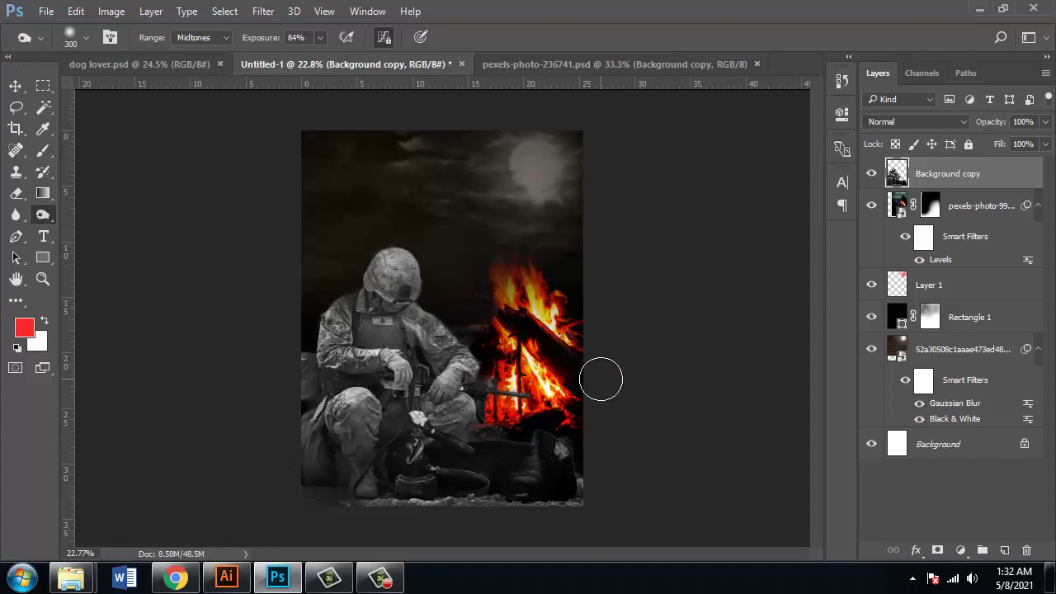
pyautogui.click(15, 85)
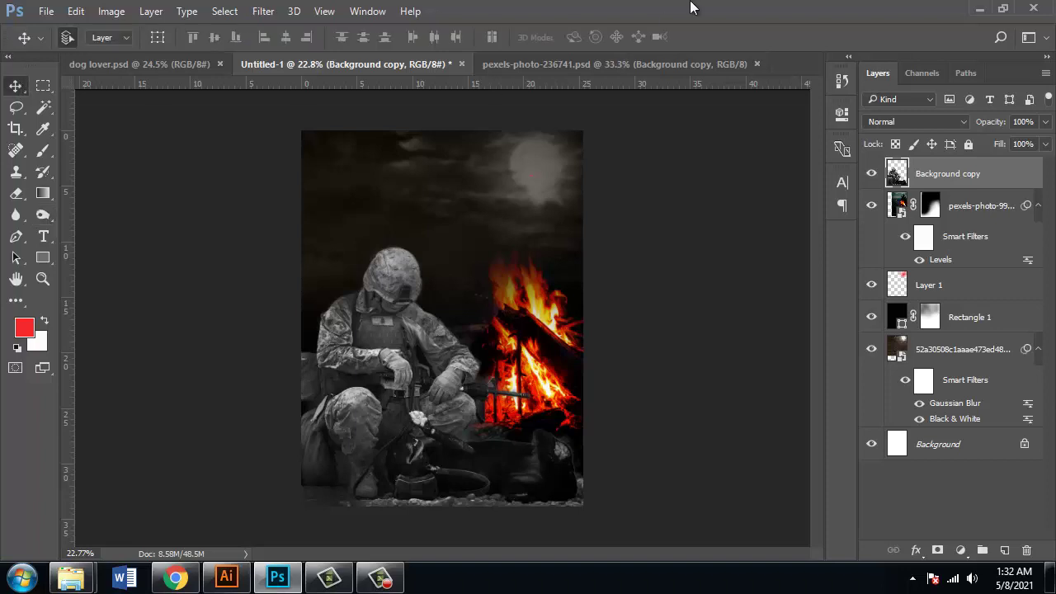
pyautogui.scroll(1, 579, 301)
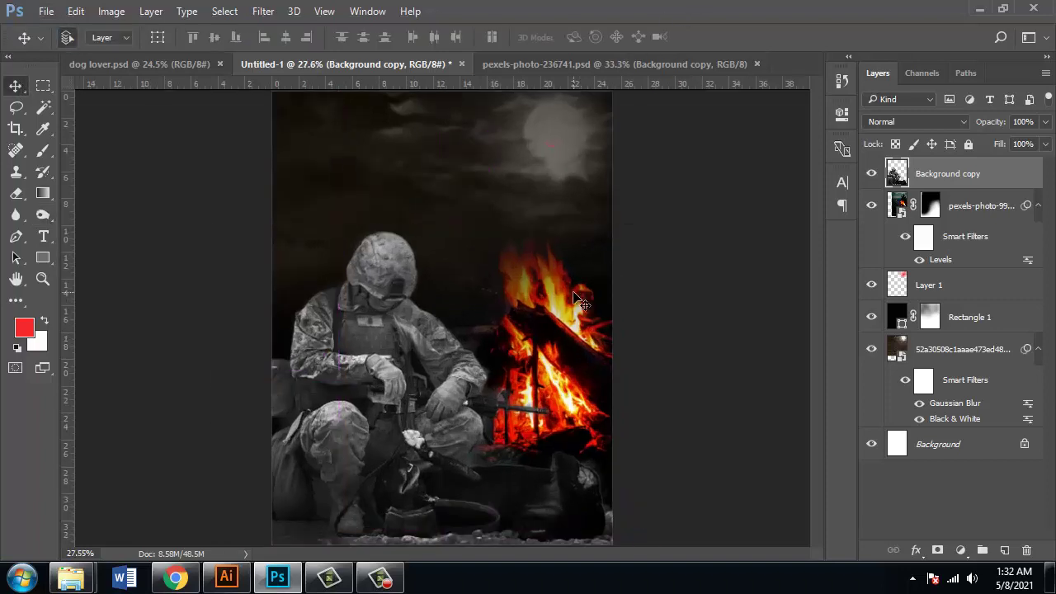
pyautogui.press('Tab')
pyautogui.scroll(1, 580, 301)
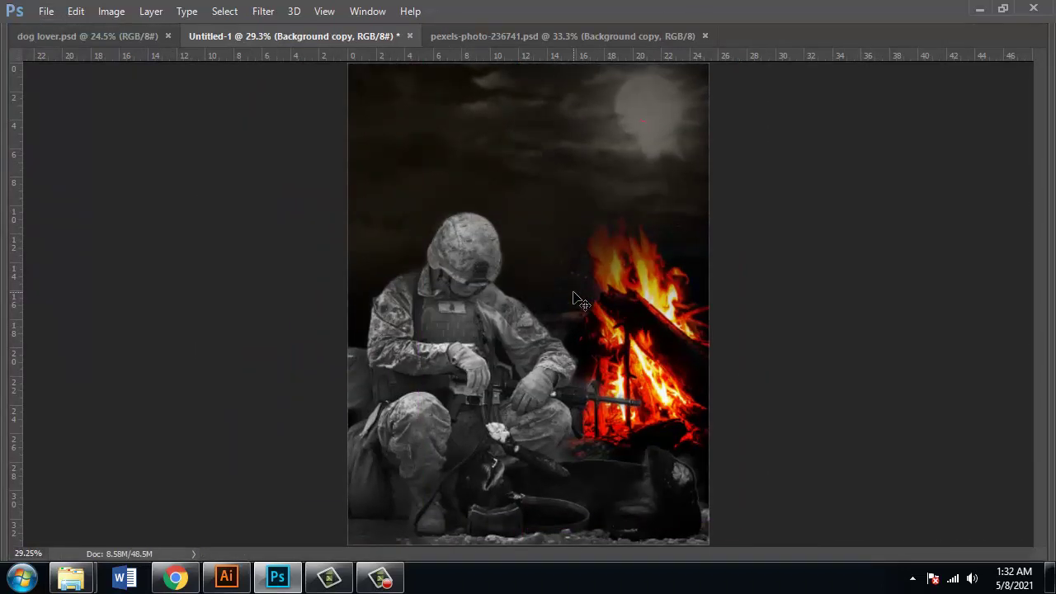
pyautogui.press('Tab')
pyautogui.scroll(-1, 579, 301)
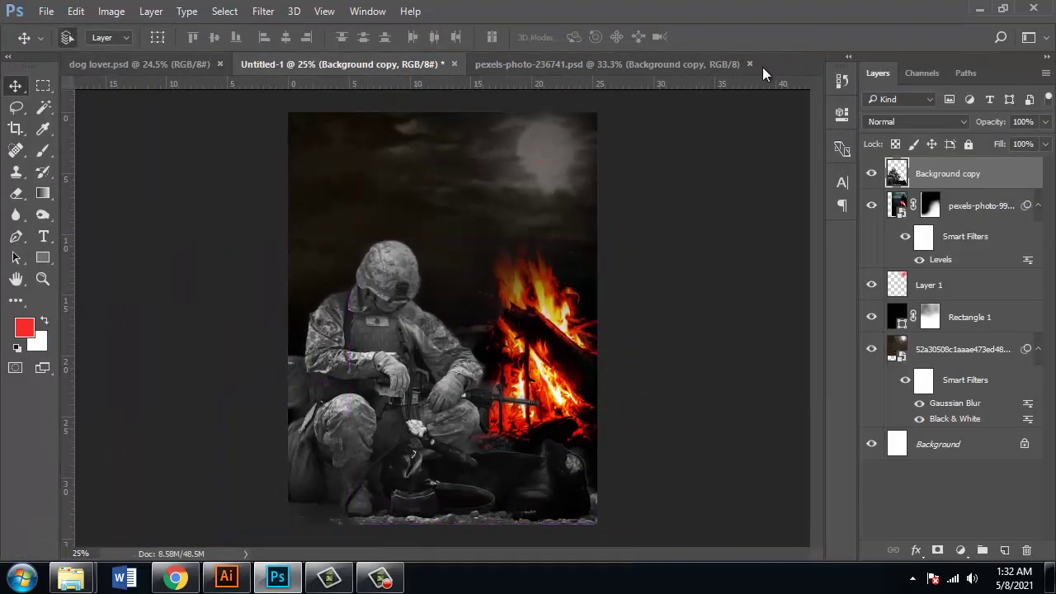
# - Switch to Illustrator and convert the "Dog Lover" title text to outlines
pyautogui.click(227, 576)
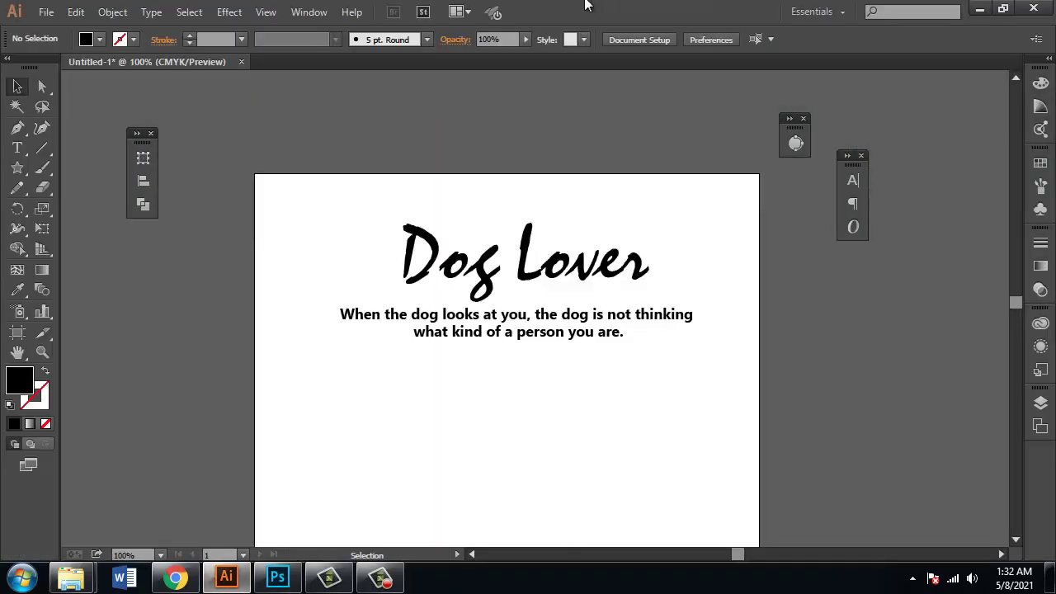
pyautogui.rightClick(505, 280)
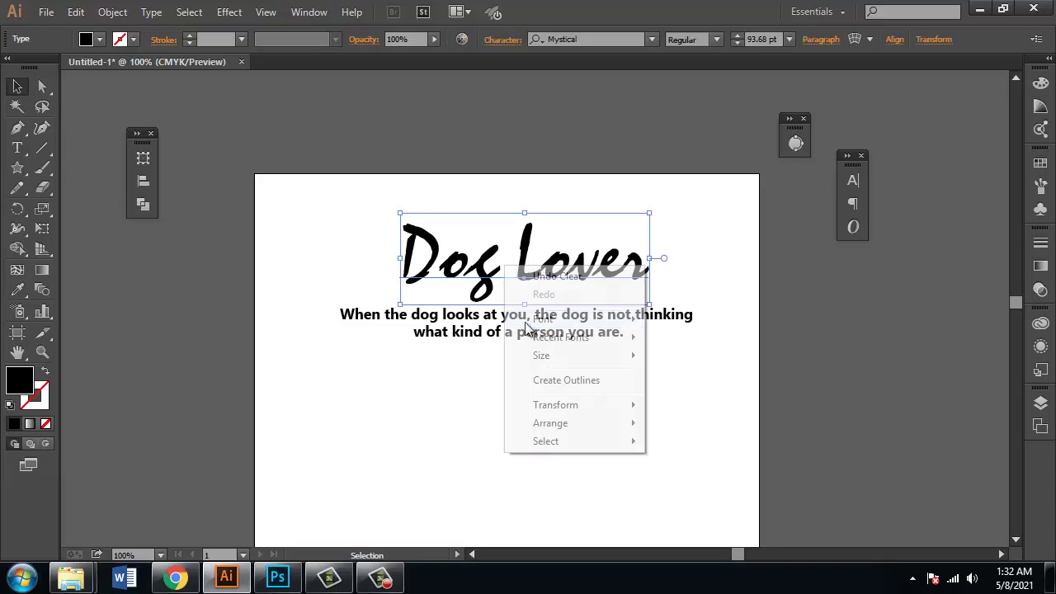
pyautogui.click(510, 372)
pyautogui.click(530, 278)
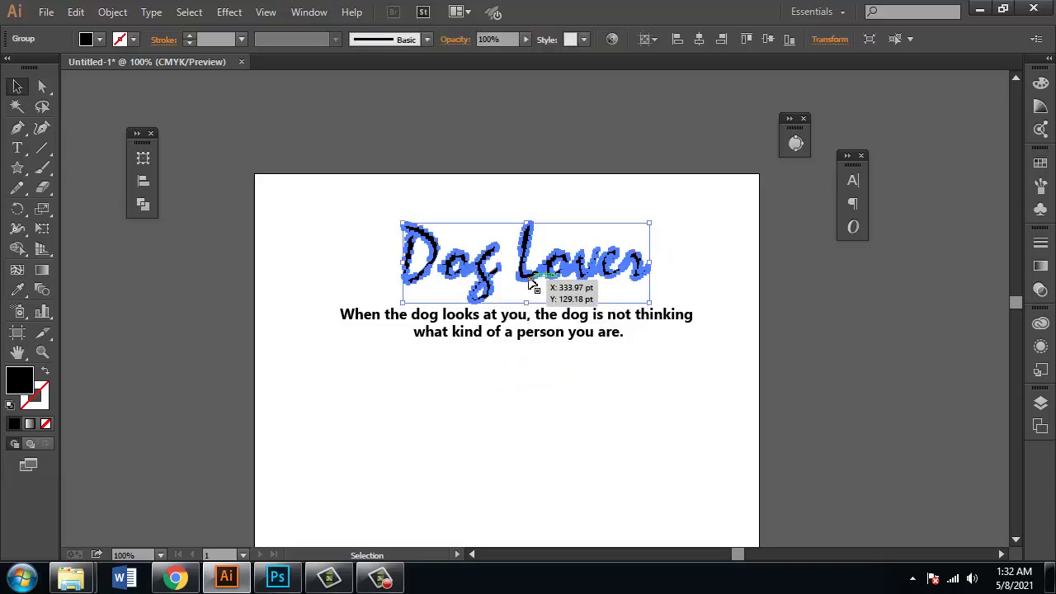
pyautogui.click(543, 382)
# - Change the fill of the outlined "Dog Lover" title to white (FFFFFF)
pyautogui.click(529, 269)
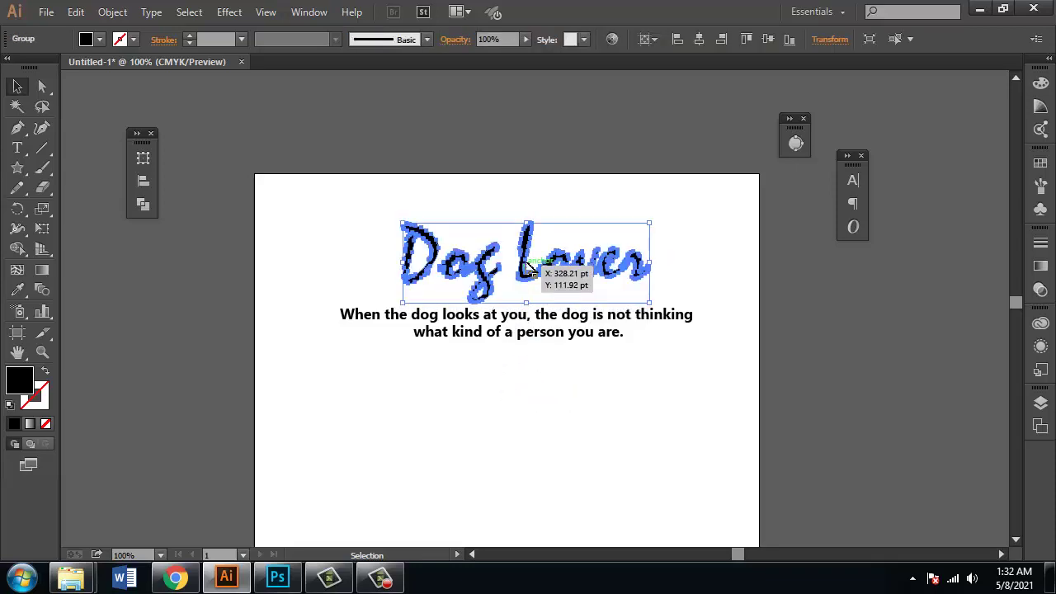
pyautogui.doubleClick(22, 394)
pyautogui.moveTo(340, 239)
pyautogui.mouseDown()
pyautogui.moveTo(288, 222)
pyautogui.moveTo(349, 415)
pyautogui.moveTo(340, 231)
pyautogui.moveTo(325, 231)
pyautogui.mouseUp()
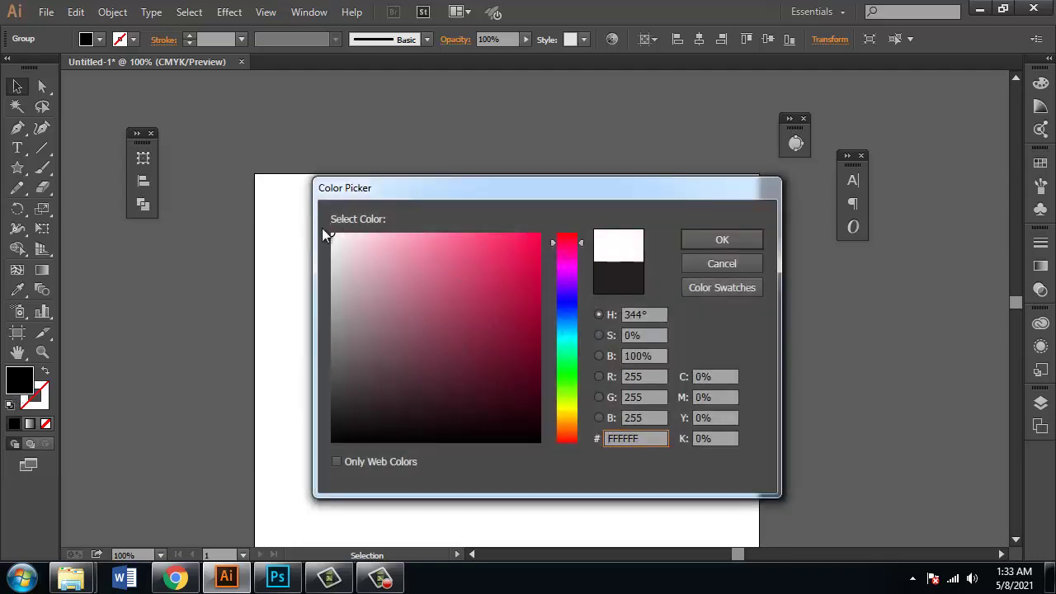
pyautogui.click(749, 239)
pyautogui.click(533, 190)
# - Copy the white "Dog Lover" title from Illustrator and paste it into the Photoshop poster as a Smart Object
pyautogui.click(485, 272)
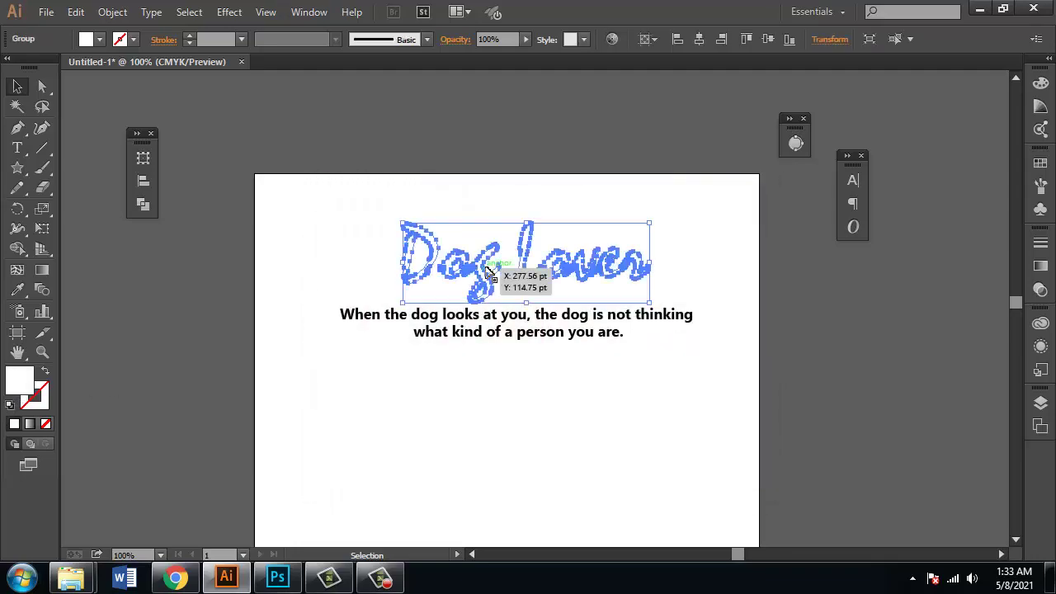
pyautogui.click(277, 577)
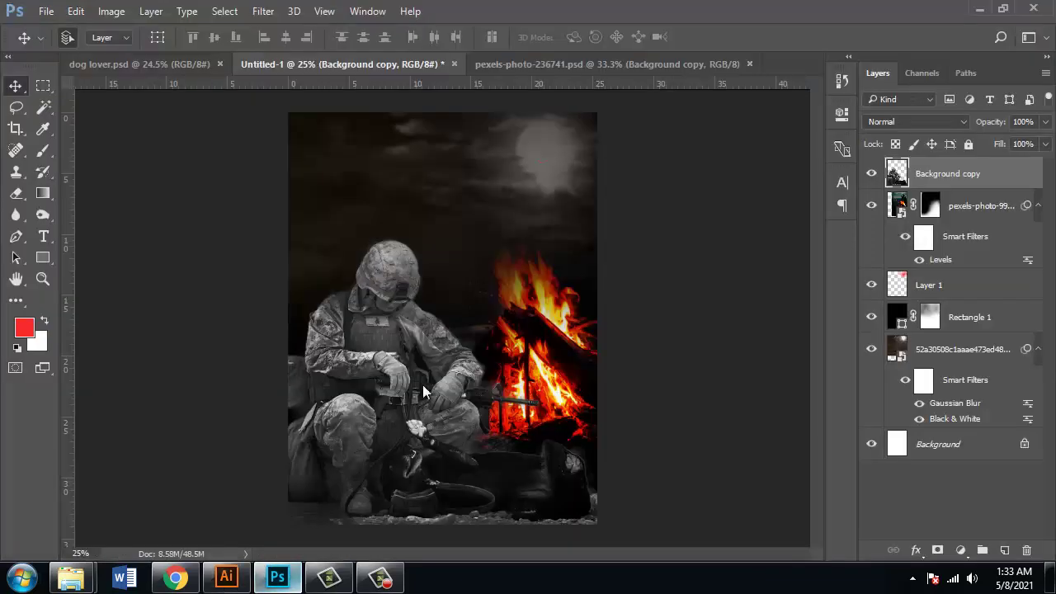
pyautogui.hotkey('ctrl', 'v')
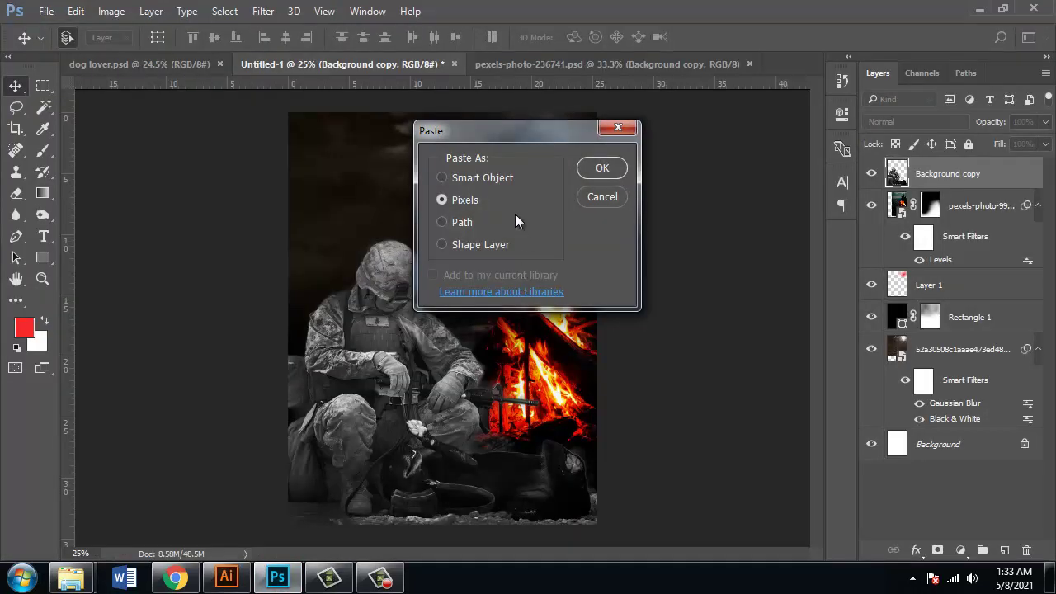
pyautogui.click(489, 178)
pyautogui.press('Return')
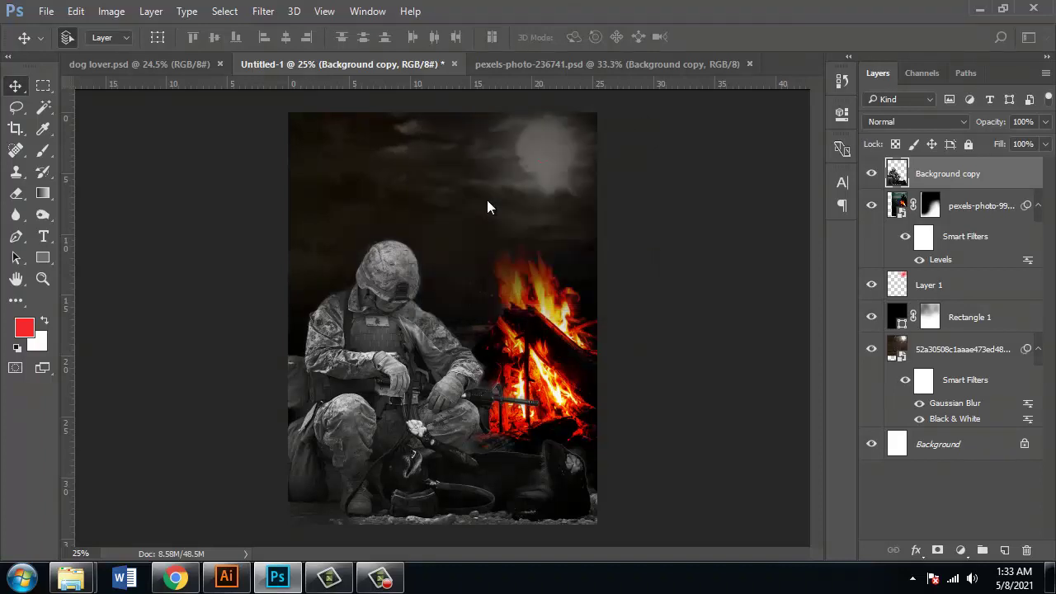
pyautogui.moveTo(467, 328); pyautogui.dragTo(474, 172)
pyautogui.press('Return')
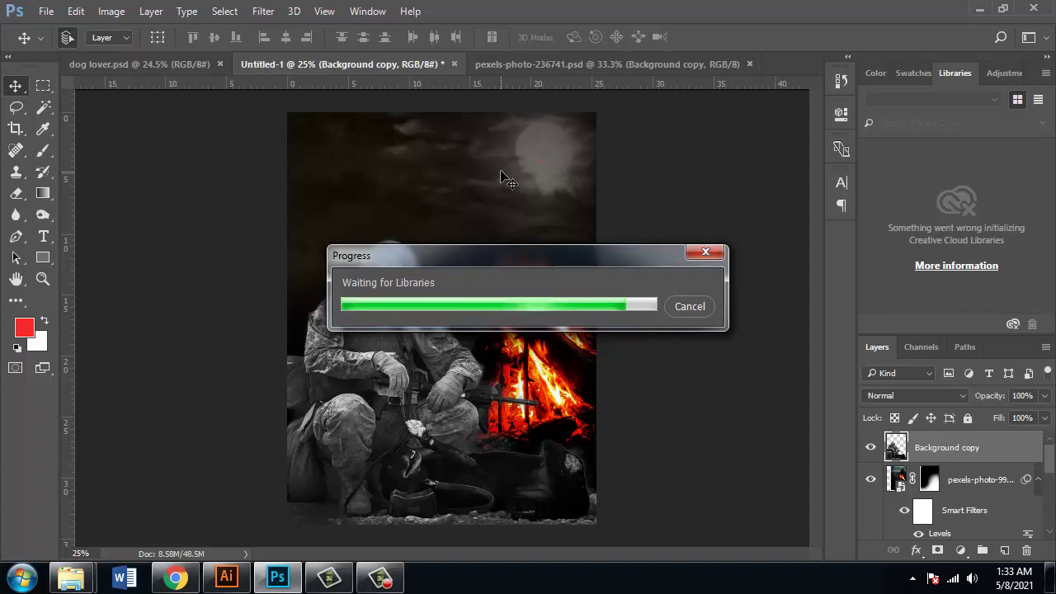
pyautogui.click(682, 307)
pyautogui.hotkey('ctrl', 'v')
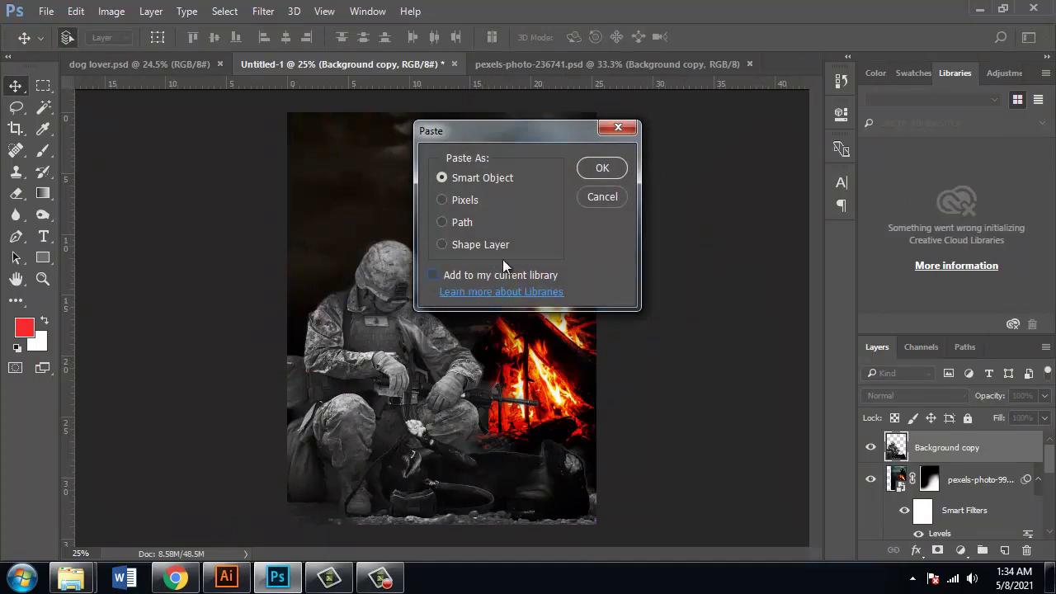
pyautogui.click(602, 169)
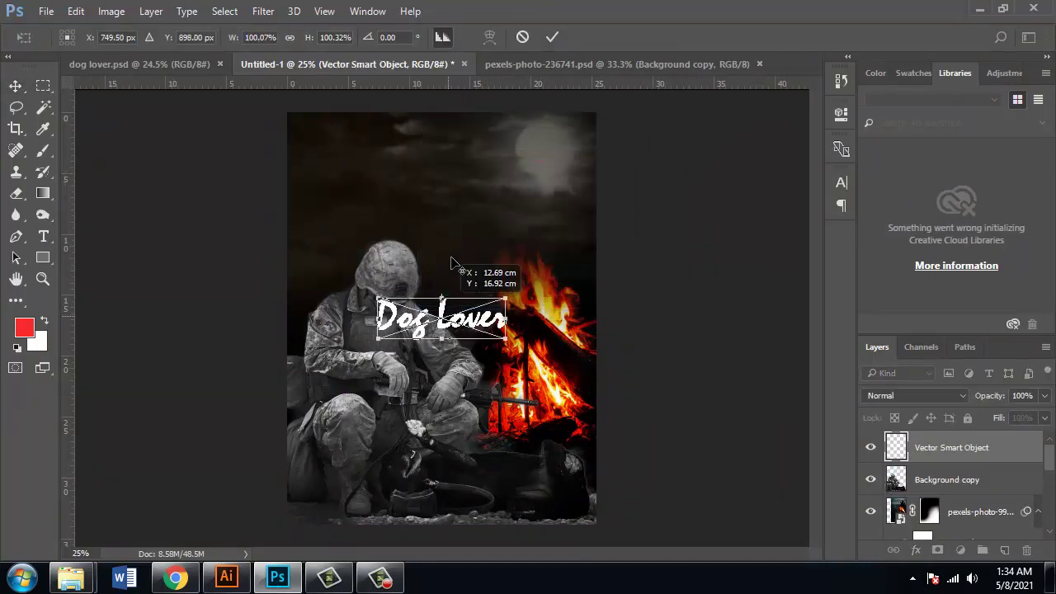
pyautogui.press('Return')
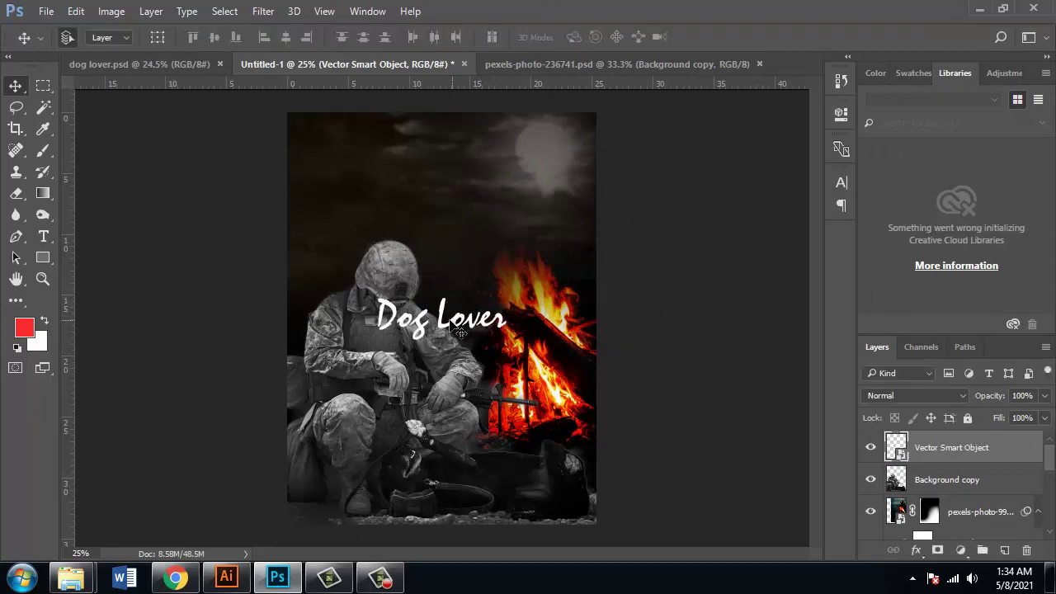
# - Move the "Dog Lover" title up into the night sky and enlarge it across the upper part of the poster
pyautogui.moveTo(452, 328); pyautogui.dragTo(458, 166)
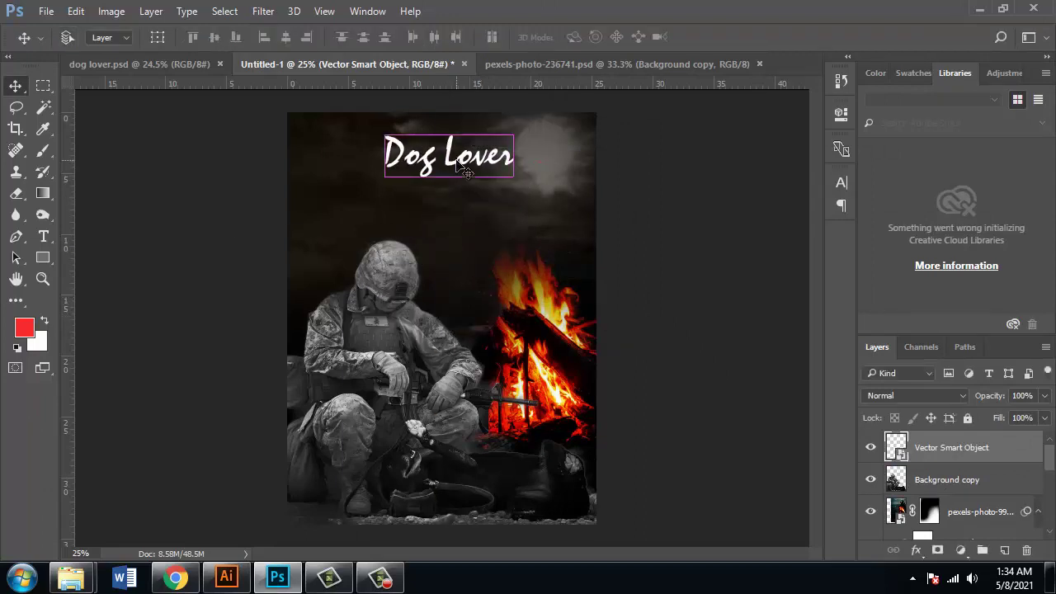
pyautogui.hotkey('ctrl', 't')
pyautogui.moveTo(536, 188); pyautogui.dragTo(499, 173)
pyautogui.press('Return')
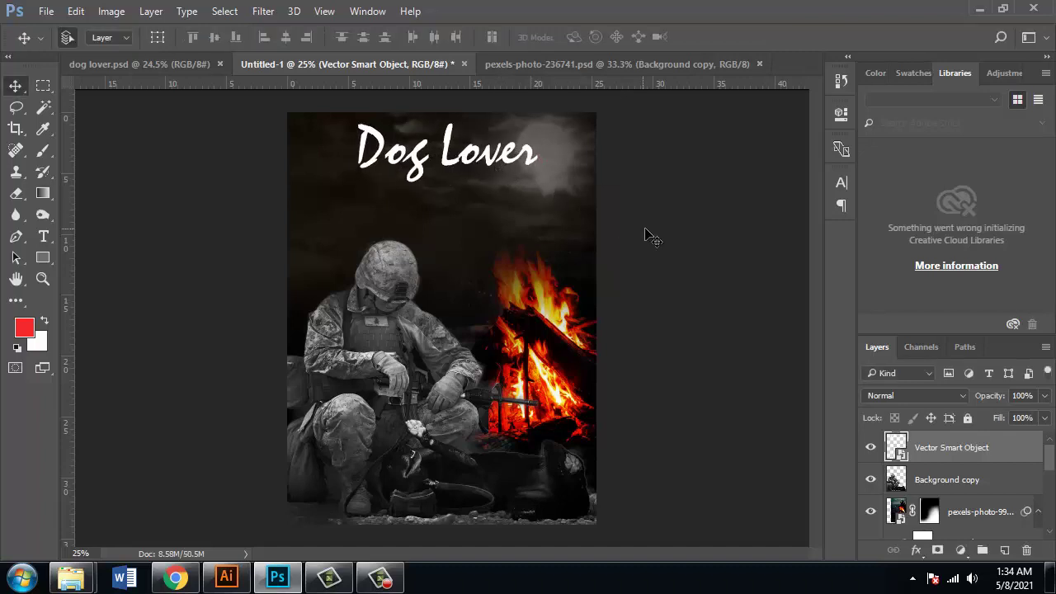
# - Regroup the Layers and Channels panels with the Color and Libraries panels, placing Layers first, and remove the Paths panel from the workspace
pyautogui.keyDown('ctrl'); pyautogui.click(507, 174); pyautogui.keyUp('ctrl')
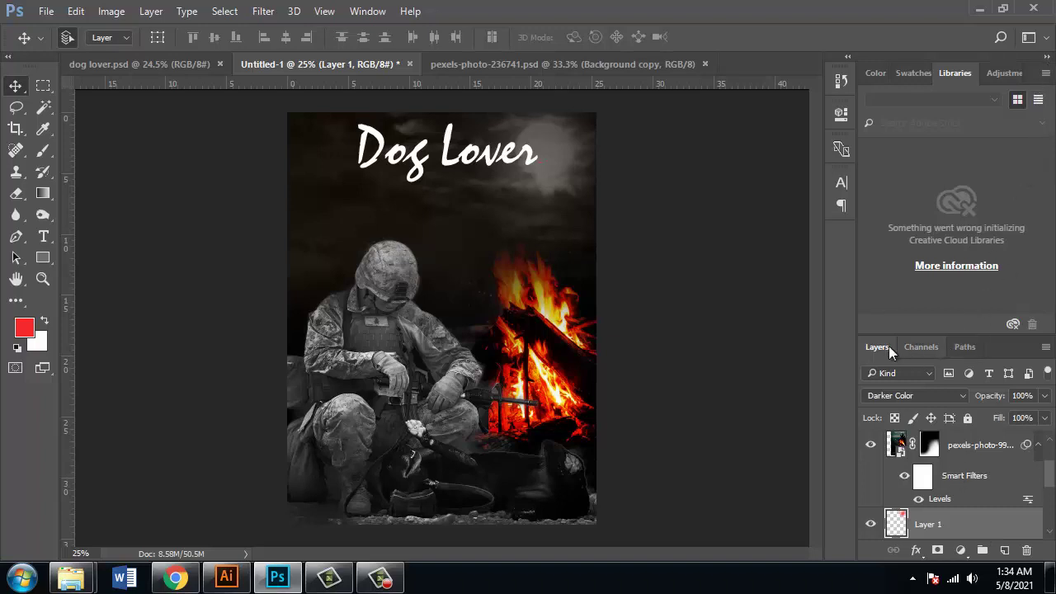
pyautogui.click(1046, 57)
pyautogui.click(1047, 59)
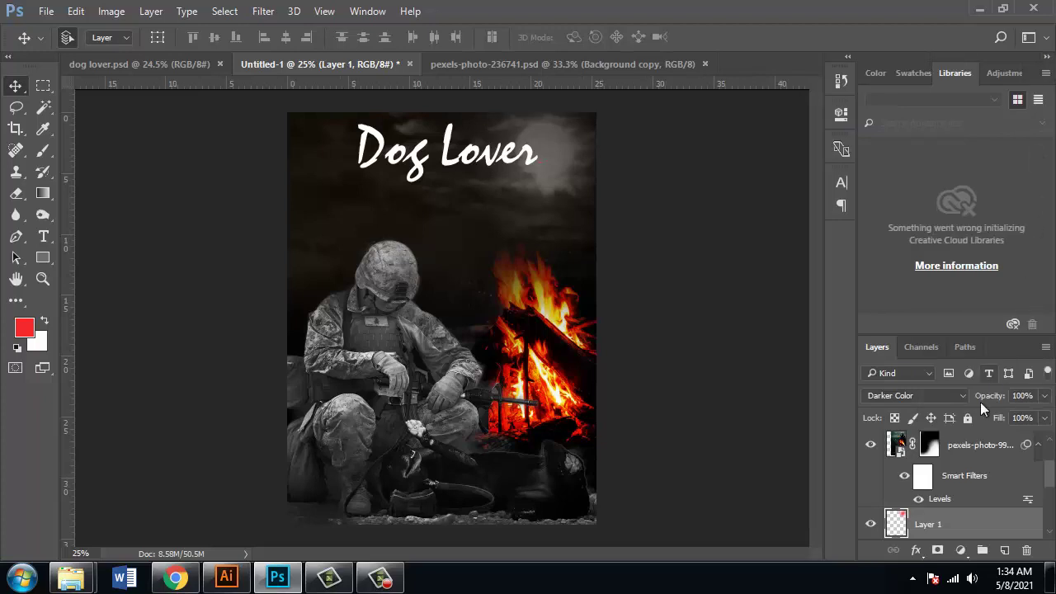
pyautogui.moveTo(880, 353); pyautogui.dragTo(906, 82)
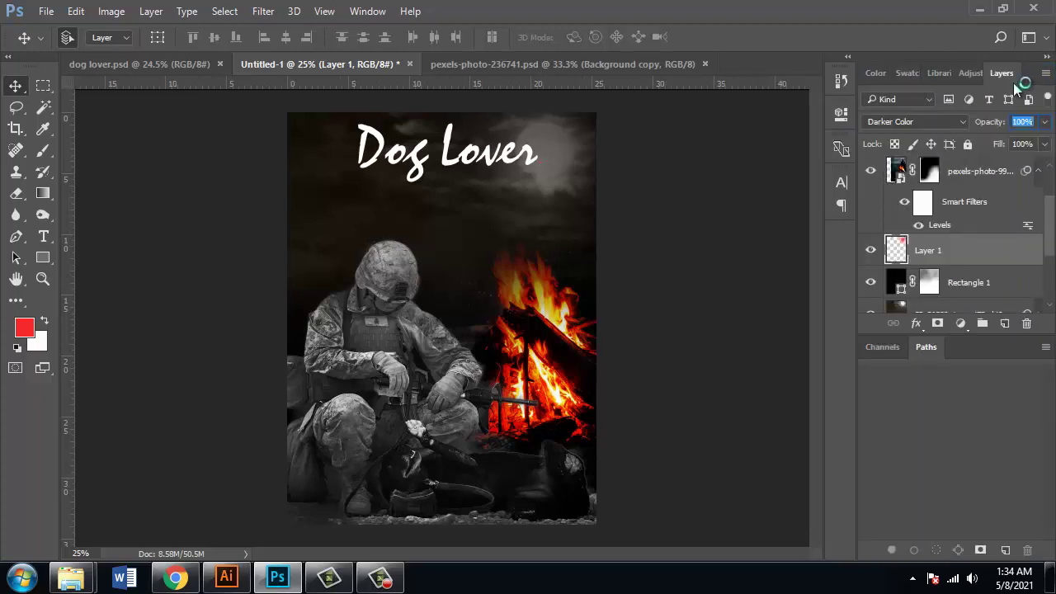
pyautogui.moveTo(1001, 73); pyautogui.dragTo(883, 76)
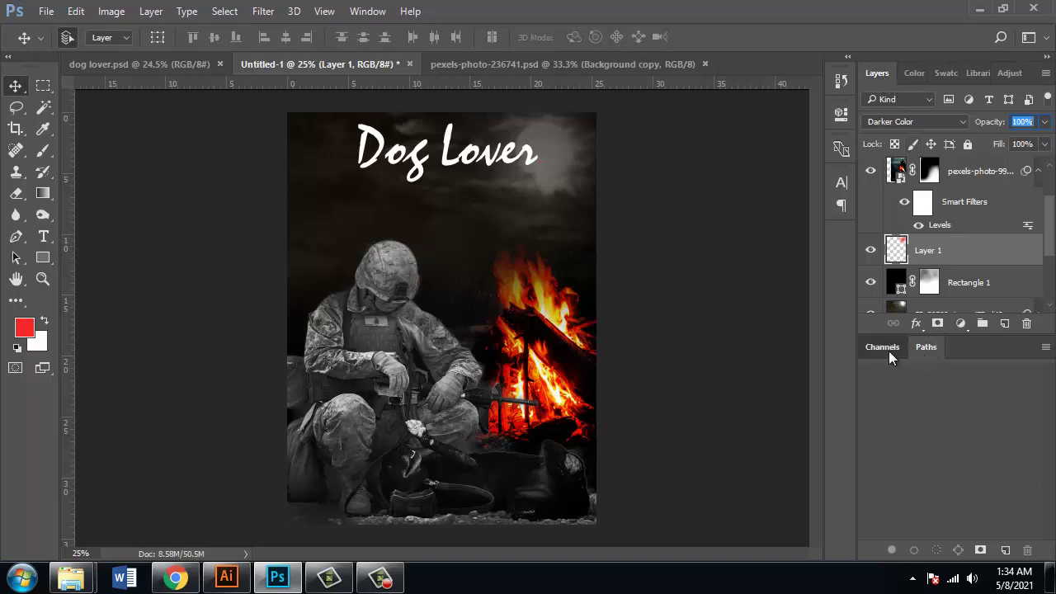
pyautogui.moveTo(888, 350); pyautogui.dragTo(932, 80)
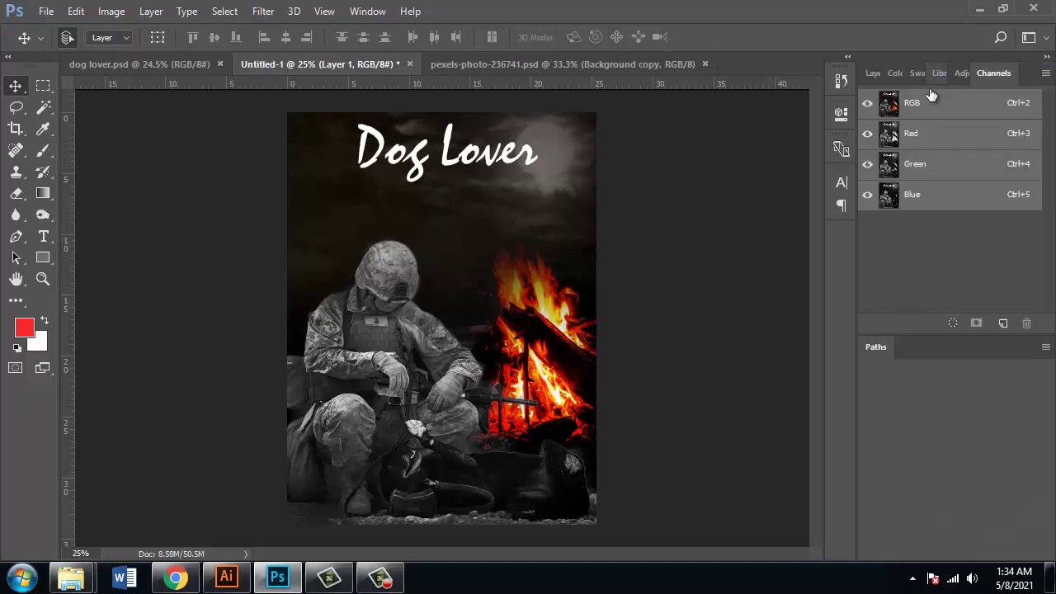
pyautogui.click(874, 74)
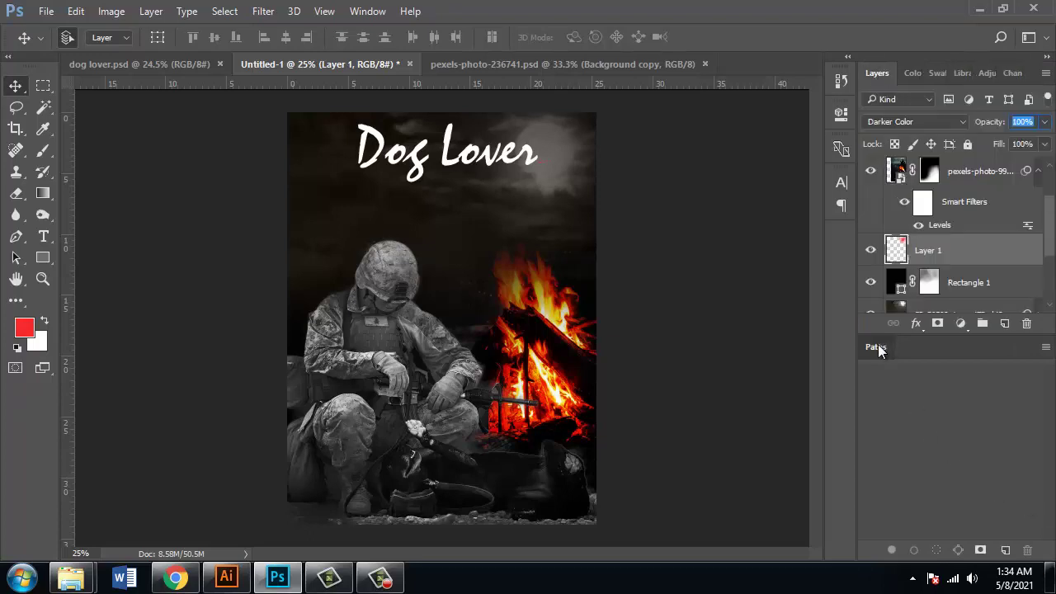
pyautogui.moveTo(879, 345); pyautogui.dragTo(719, 344)
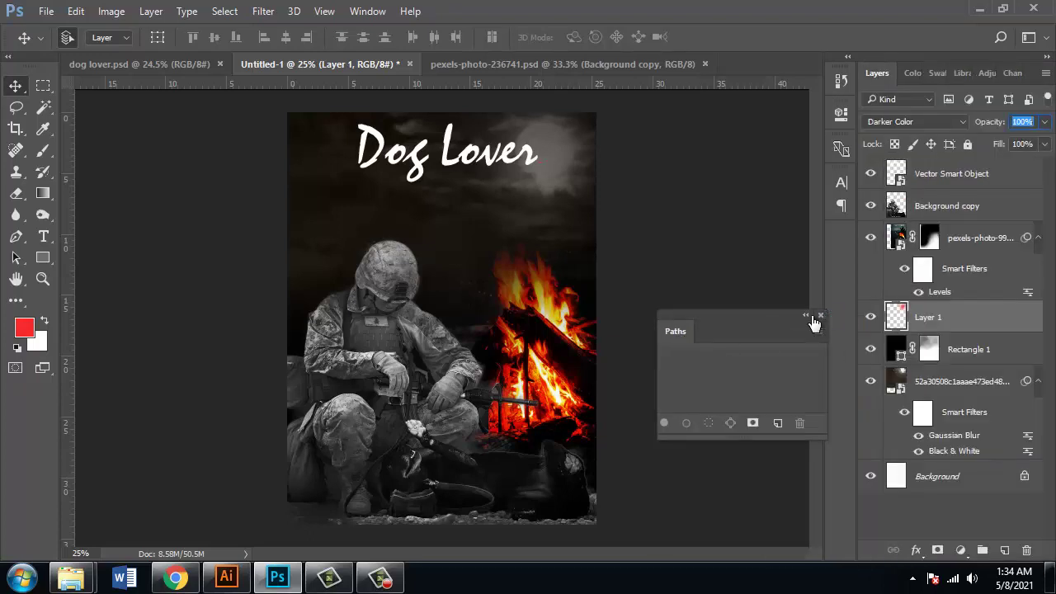
pyautogui.click(806, 315)
pyautogui.click(742, 316)
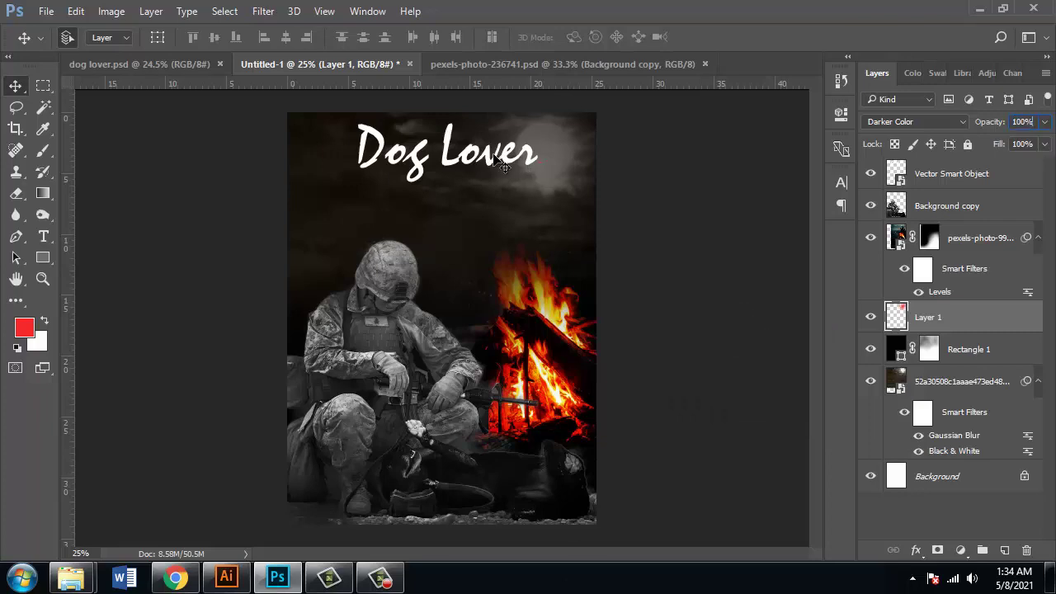
# - Reposition the "Dog Lover" title slightly lower in the night sky
pyautogui.scroll(5, 495, 178)
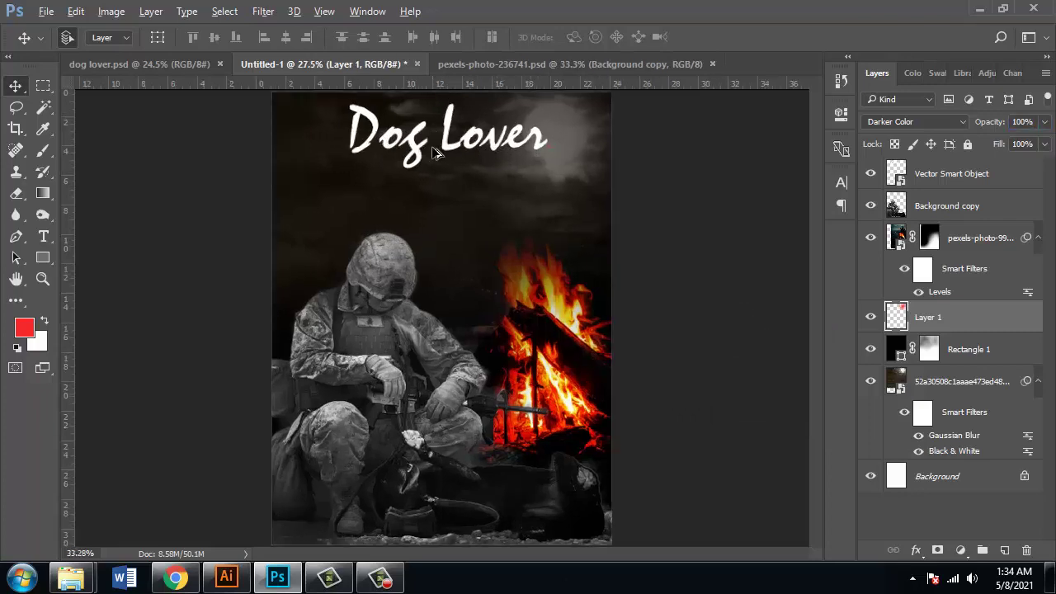
pyautogui.moveTo(412, 185); pyautogui.dragTo(429, 173)
pyautogui.scroll(3, 499, 301)
pyautogui.moveTo(435, 299); pyautogui.dragTo(477, 320)
pyautogui.scroll(-3, 447, 301)
pyautogui.scroll(-3, 477, 320)
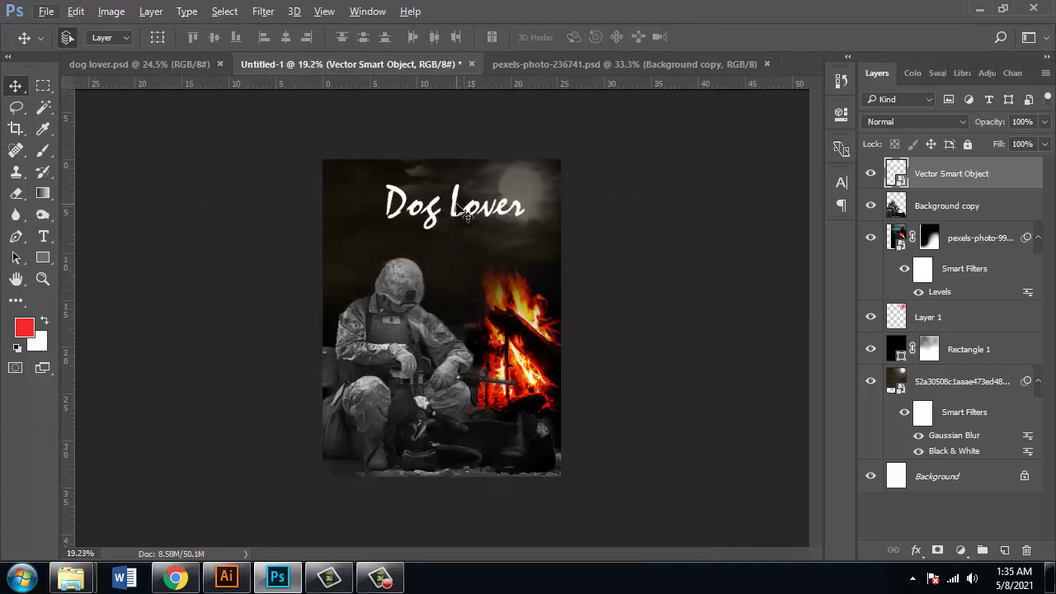
pyautogui.moveTo(460, 205); pyautogui.dragTo(458, 206)
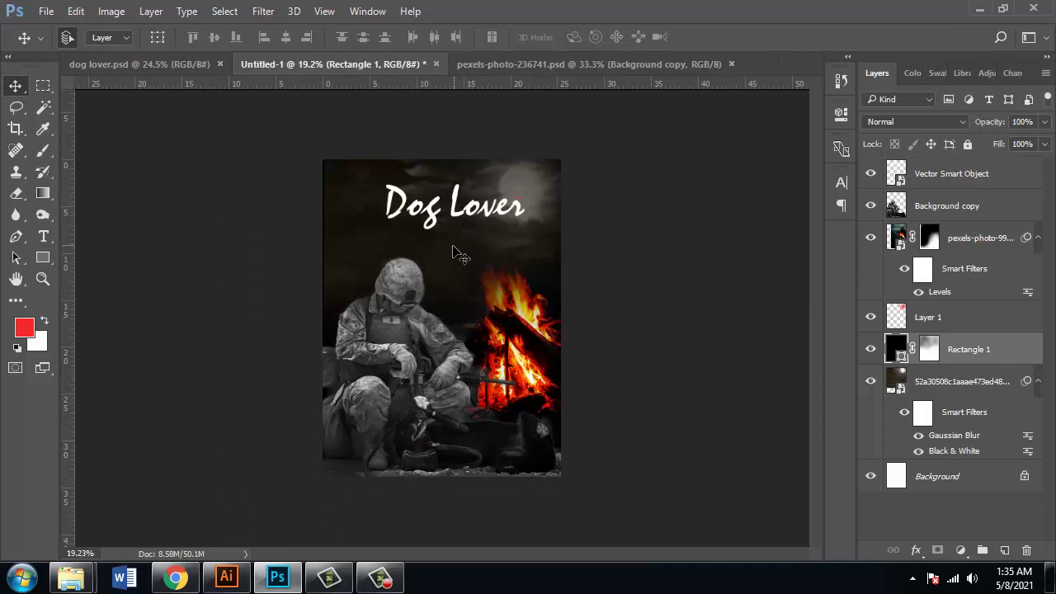
# - Shift the red spot layer and the dark overlay rectangle slightly to the right, and deselect the layers
pyautogui.moveTo(455, 255); pyautogui.dragTo(454, 253)
pyautogui.click(553, 216)
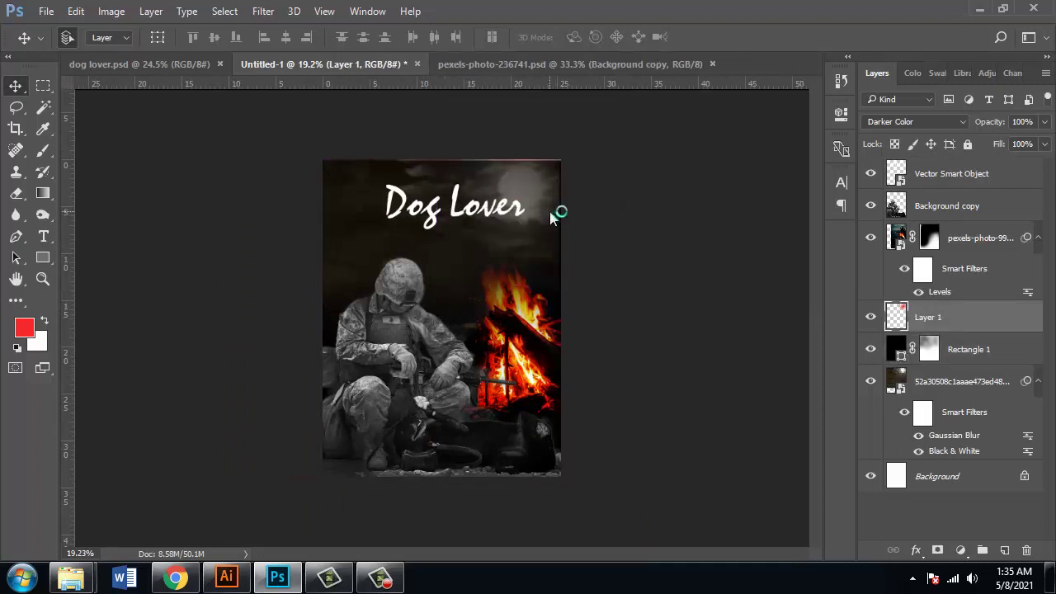
pyautogui.moveTo(552, 216); pyautogui.dragTo(577, 223)
pyautogui.click(605, 236)
pyautogui.moveTo(351, 237)
pyautogui.mouseDown()
pyautogui.moveTo(349, 220)
pyautogui.moveTo(363, 235)
pyautogui.mouseUp()
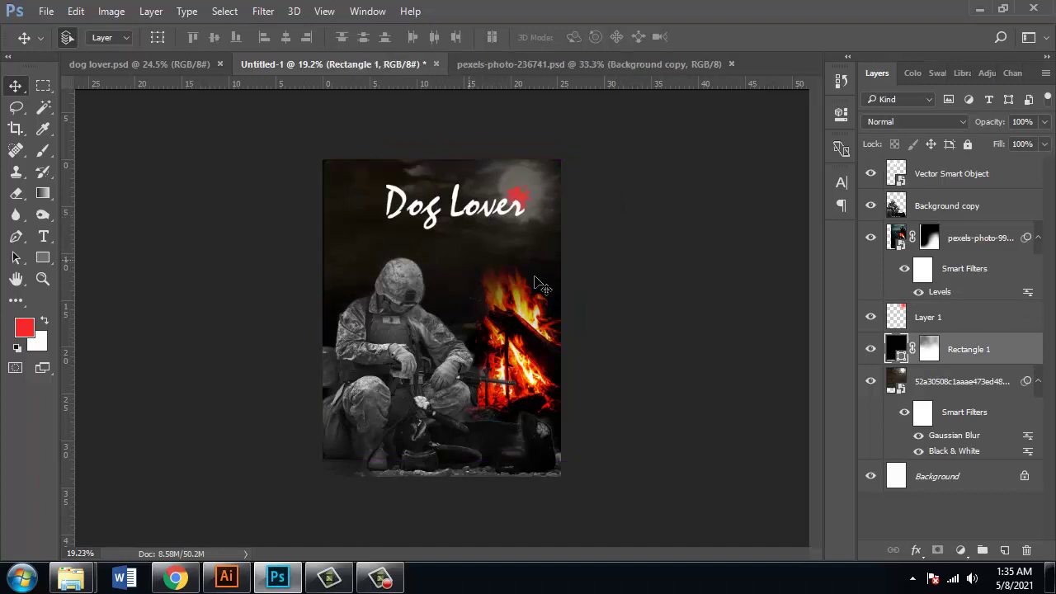
pyautogui.click(608, 279)
pyautogui.scroll(1, 610, 280)
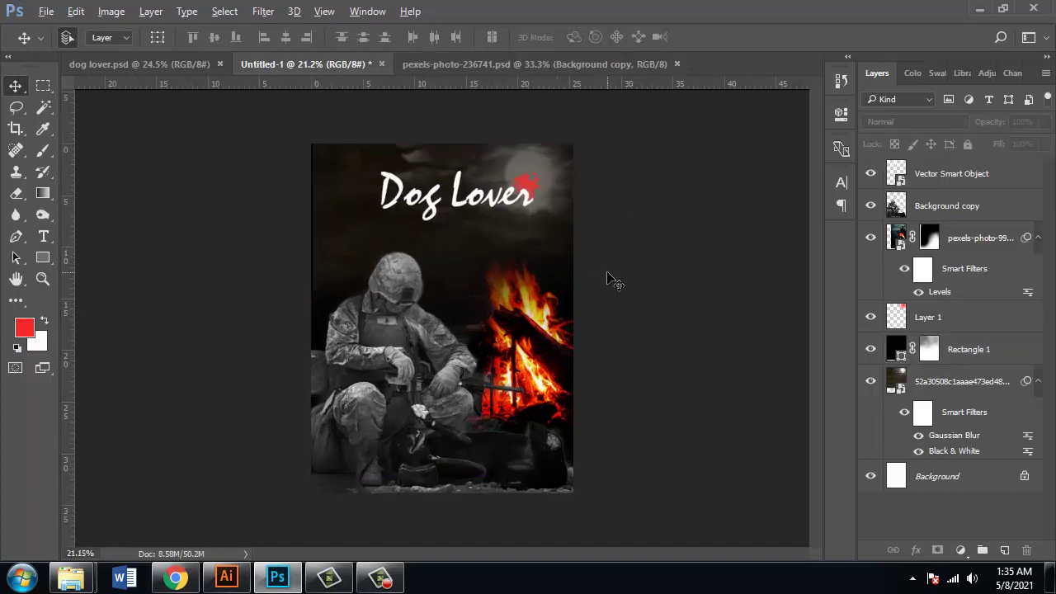
# - Cycle through the red spot layer's blend modes and set it to Soft Light
pyautogui.click(531, 188)
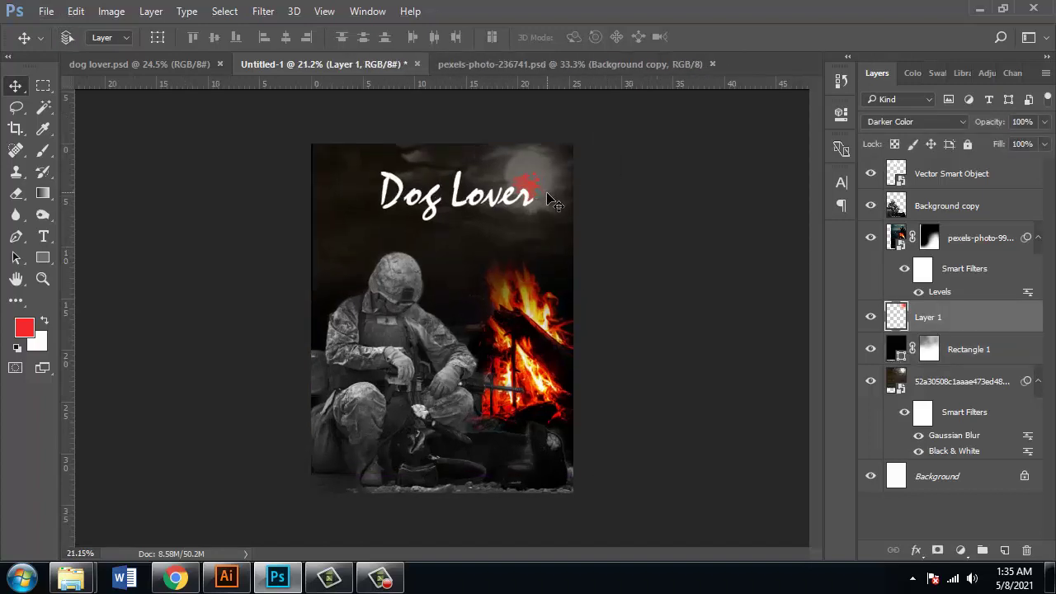
pyautogui.click(912, 122)
pyautogui.click(904, 121)
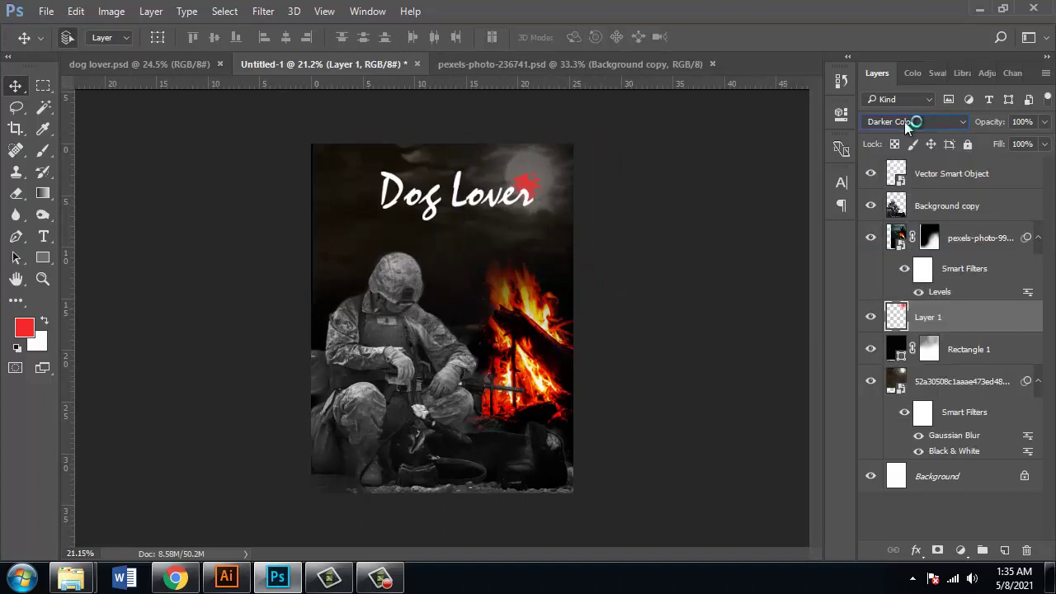
pyautogui.scroll(-1, 903, 122)
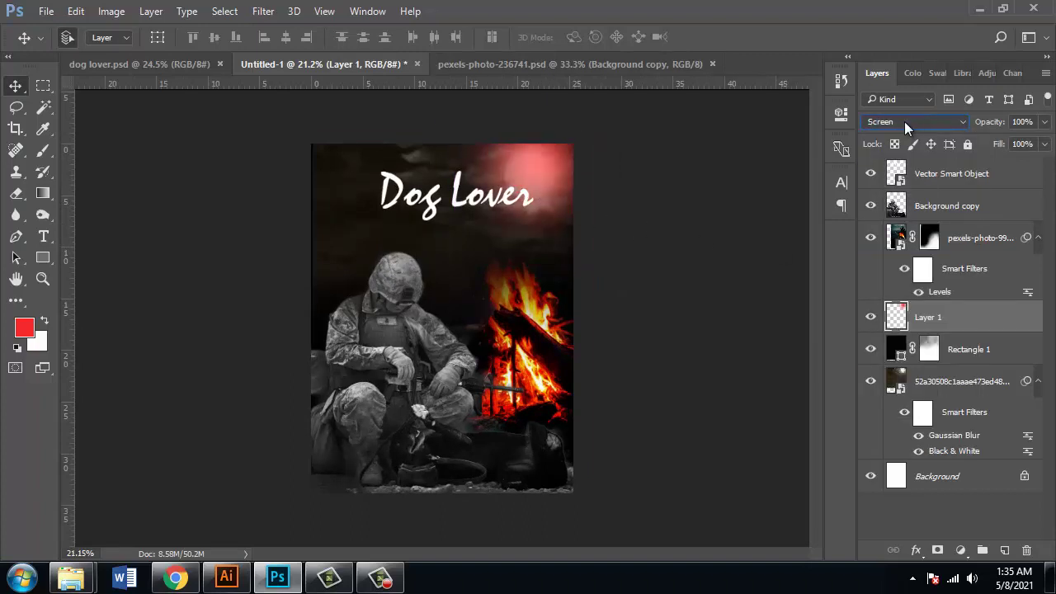
pyautogui.scroll(-1, 903, 121)
pyautogui.scroll(-1, 904, 122)
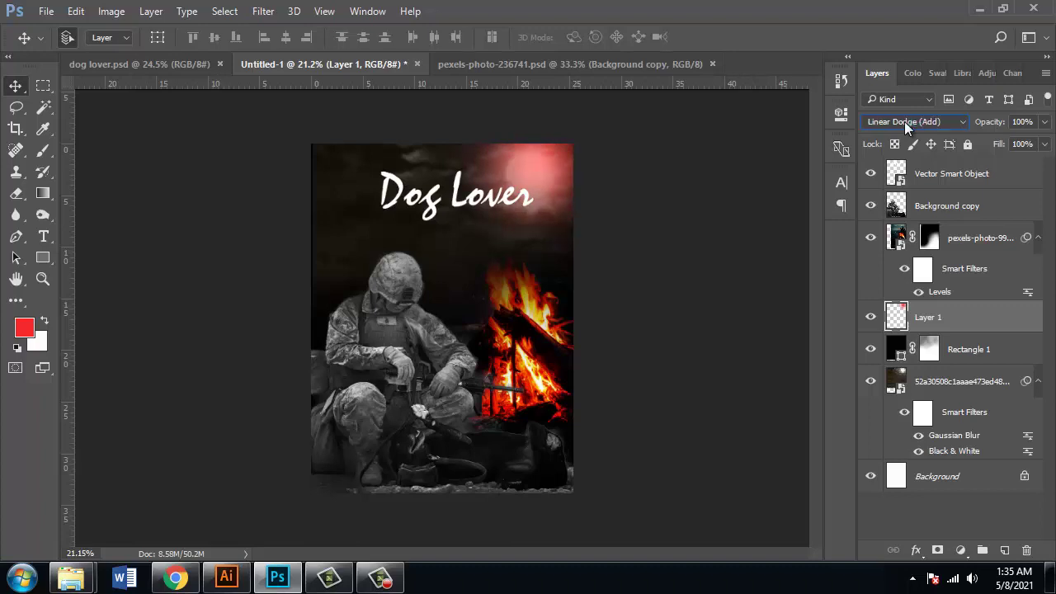
pyautogui.scroll(-1, 904, 125)
pyautogui.scroll(-1, 905, 125)
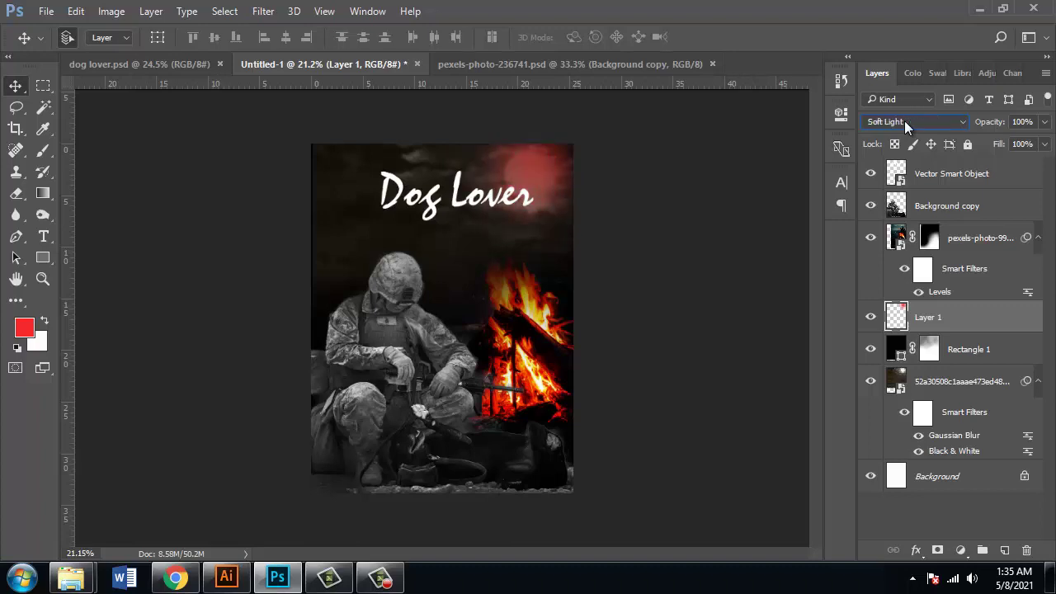
pyautogui.click(226, 576)
pyautogui.click(408, 332)
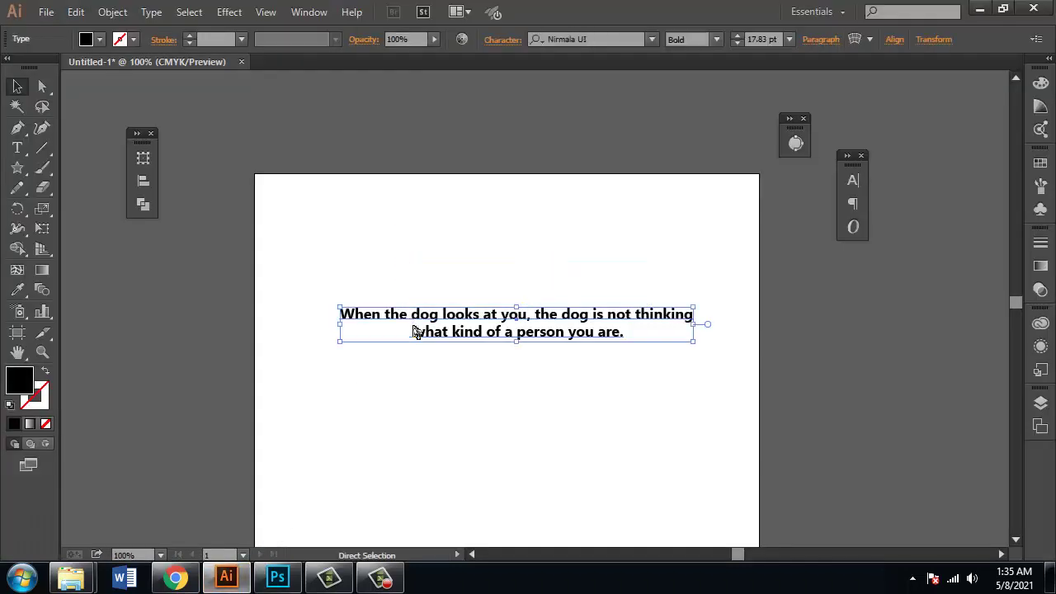
pyautogui.click(277, 576)
pyautogui.hotkey('ctrl', 'v')
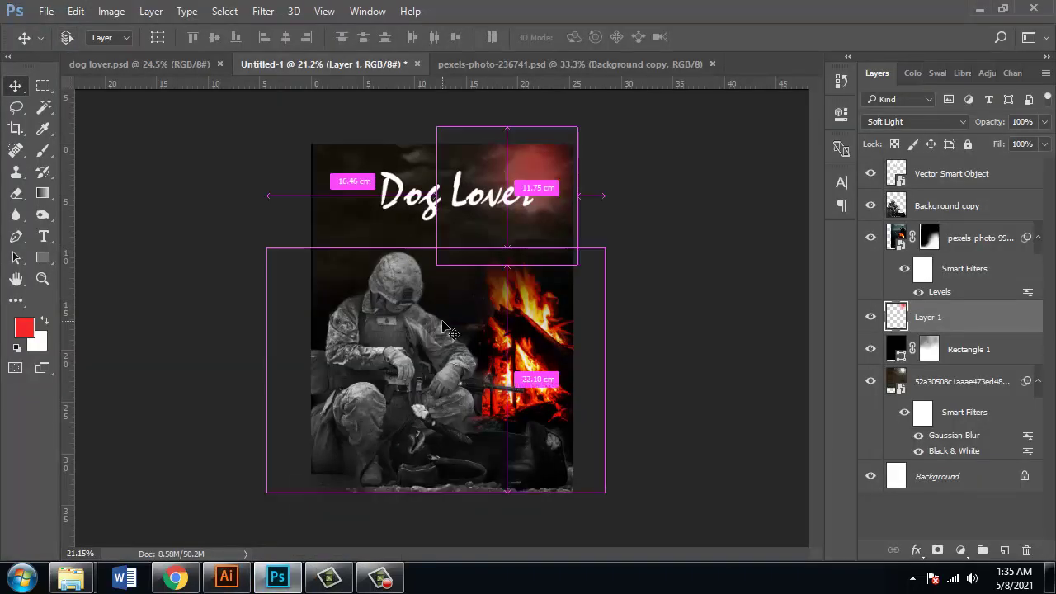
pyautogui.click(601, 198)
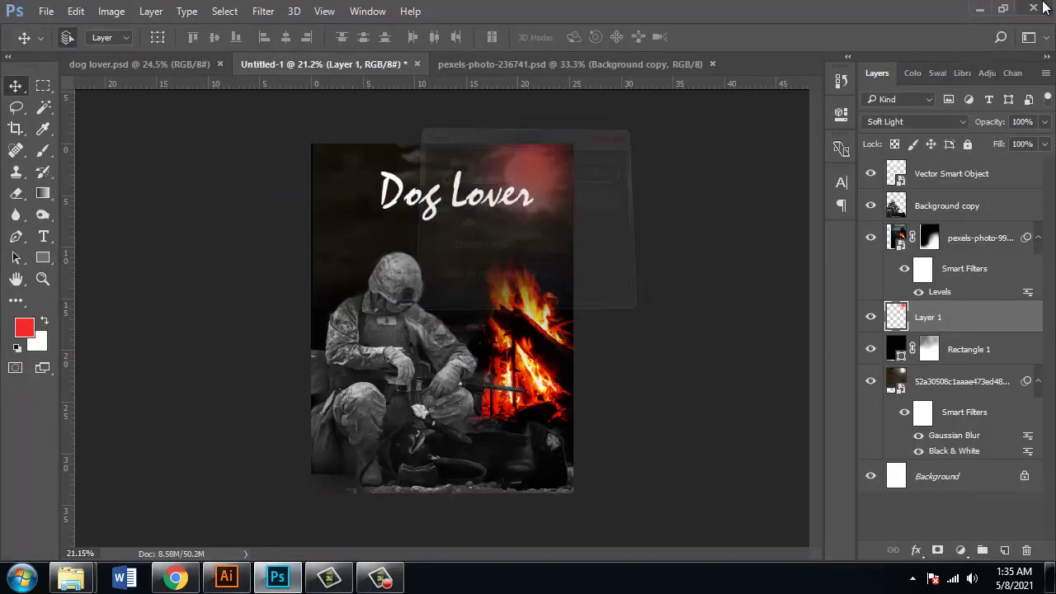
# - Switch to Illustrator and convert the two-line dog quote text to outlines
pyautogui.click(981, 9)
pyautogui.tripleClick(473, 341)
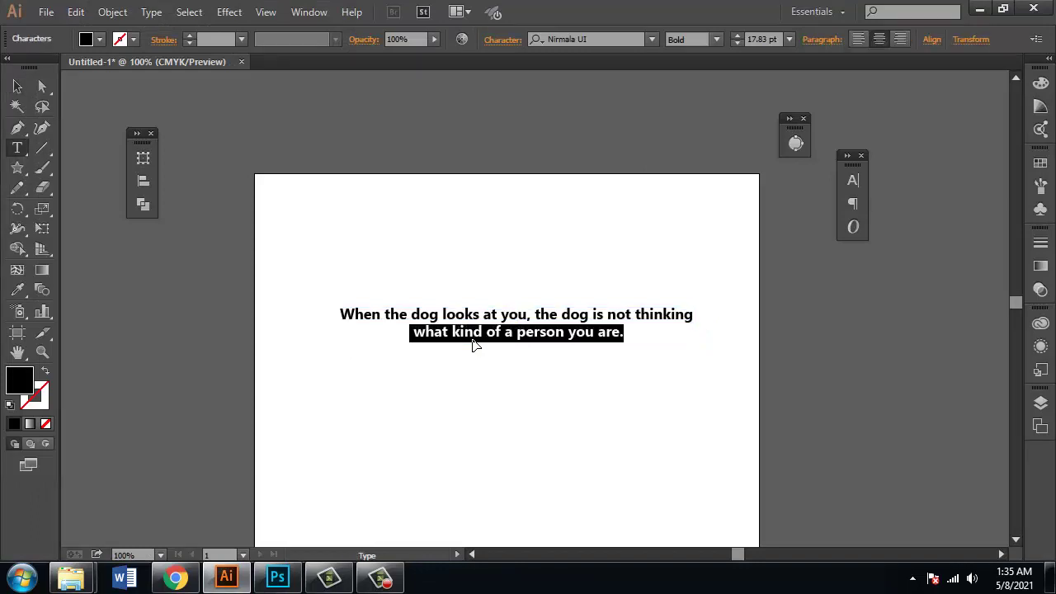
pyautogui.press('Escape')
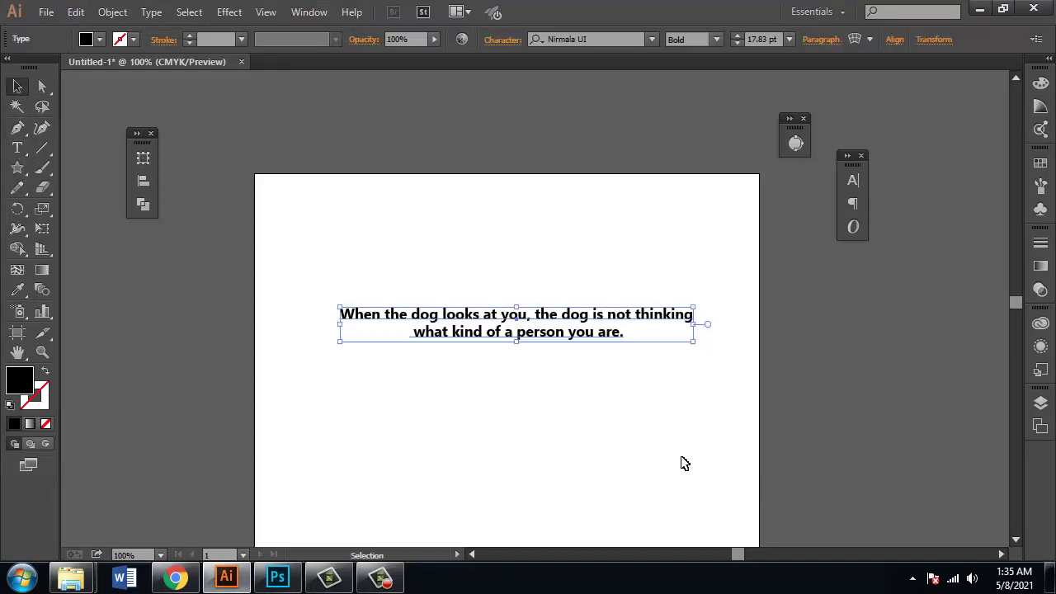
pyautogui.doubleClick(529, 317)
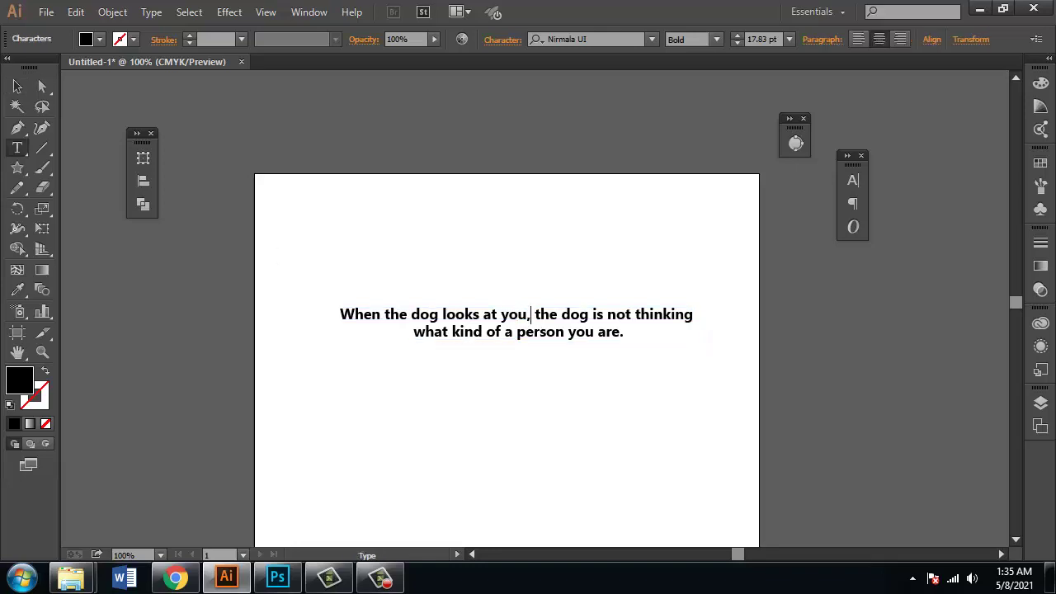
pyautogui.press('Escape')
pyautogui.rightClick(528, 318)
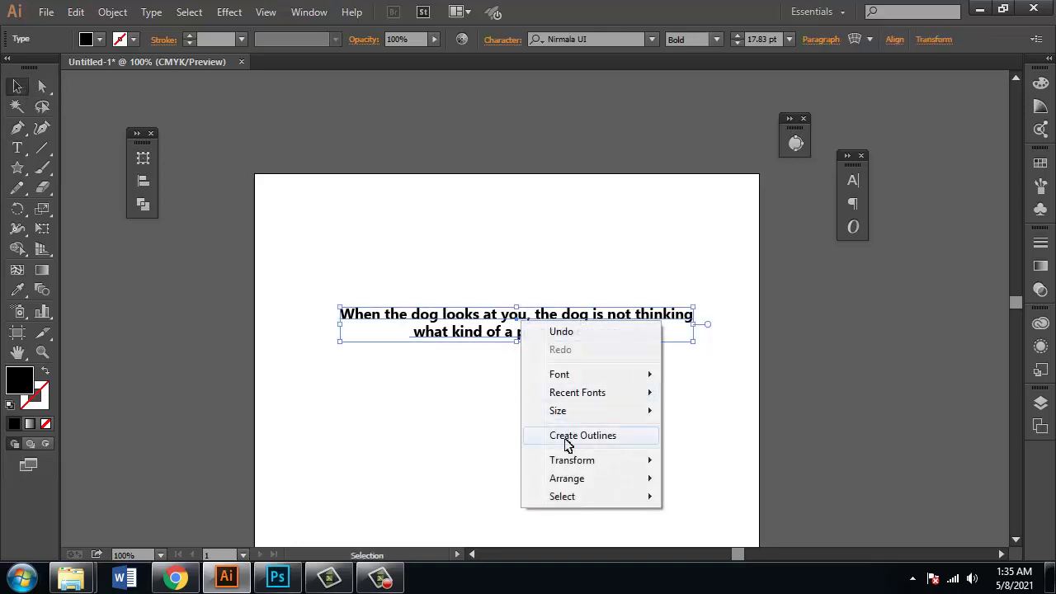
pyautogui.click(566, 437)
# - Change the fill of the outlined dog quote to white
pyautogui.doubleClick(24, 377)
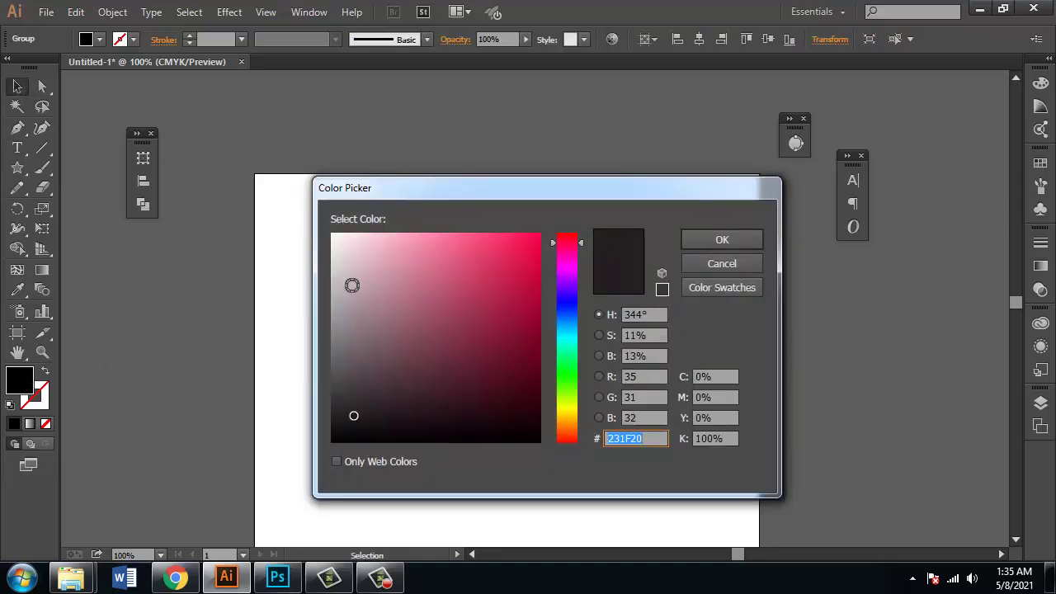
pyautogui.moveTo(353, 283); pyautogui.dragTo(318, 228)
pyautogui.click(709, 241)
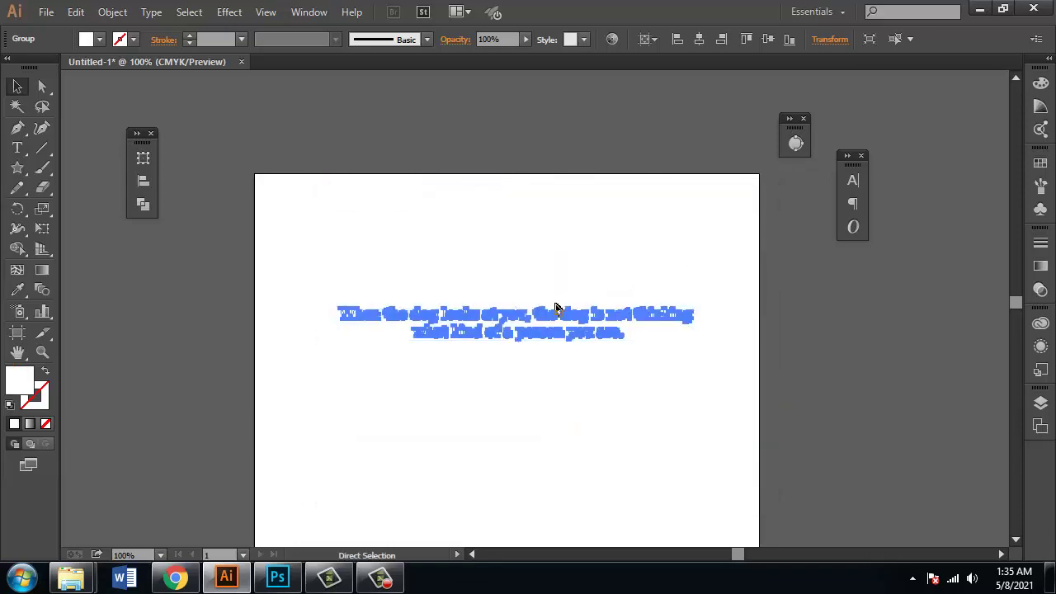
# - Copy the white quote into the Photoshop poster as a Smart Object and place it just below the "Dog Lover" title
pyautogui.click(278, 577)
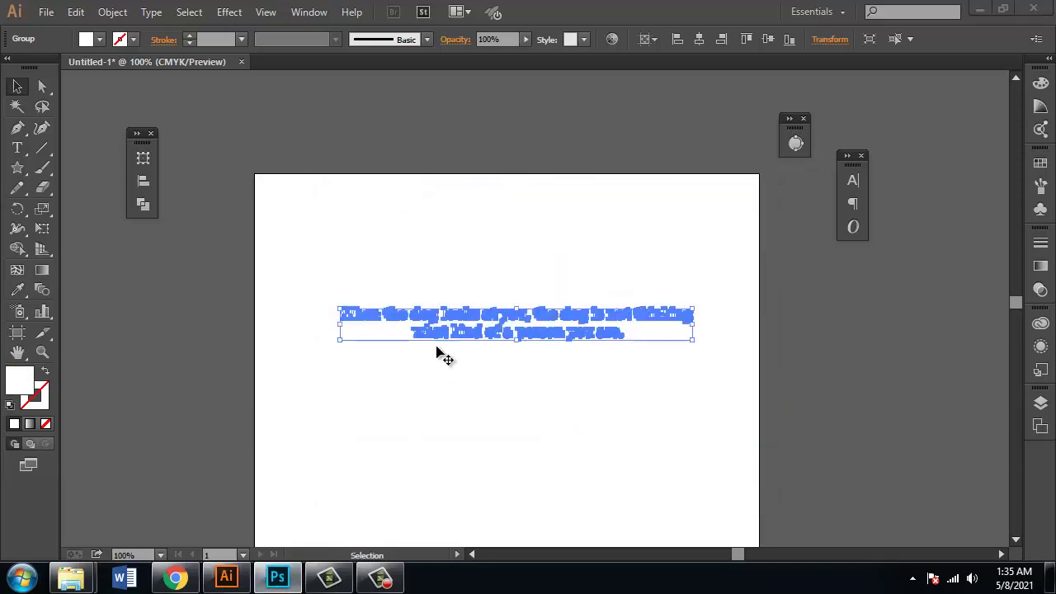
pyautogui.press('ctrl')
pyautogui.hotkey('ctrl', 'v')
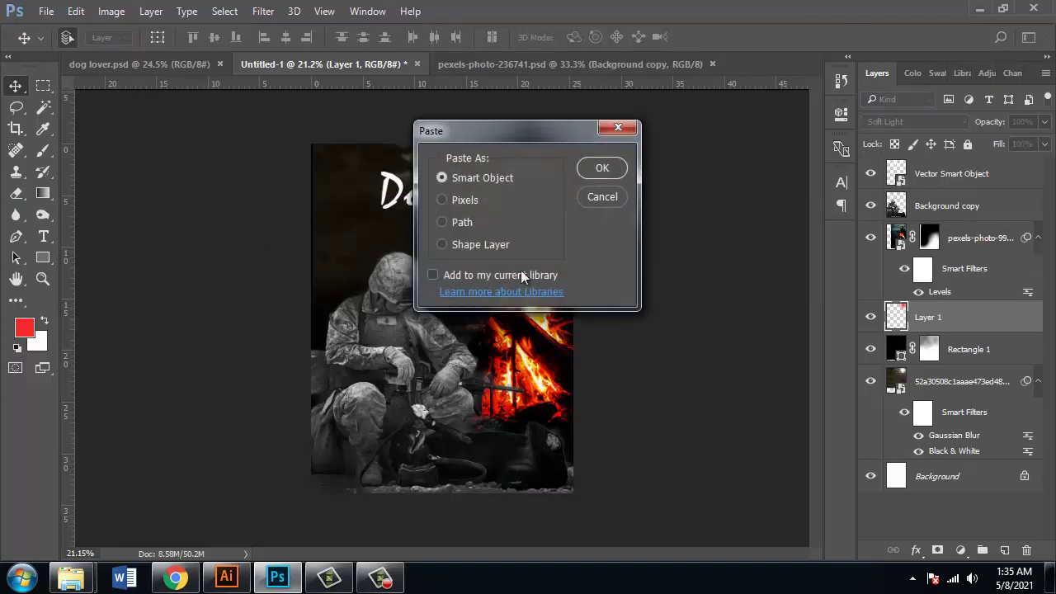
pyautogui.click(601, 170)
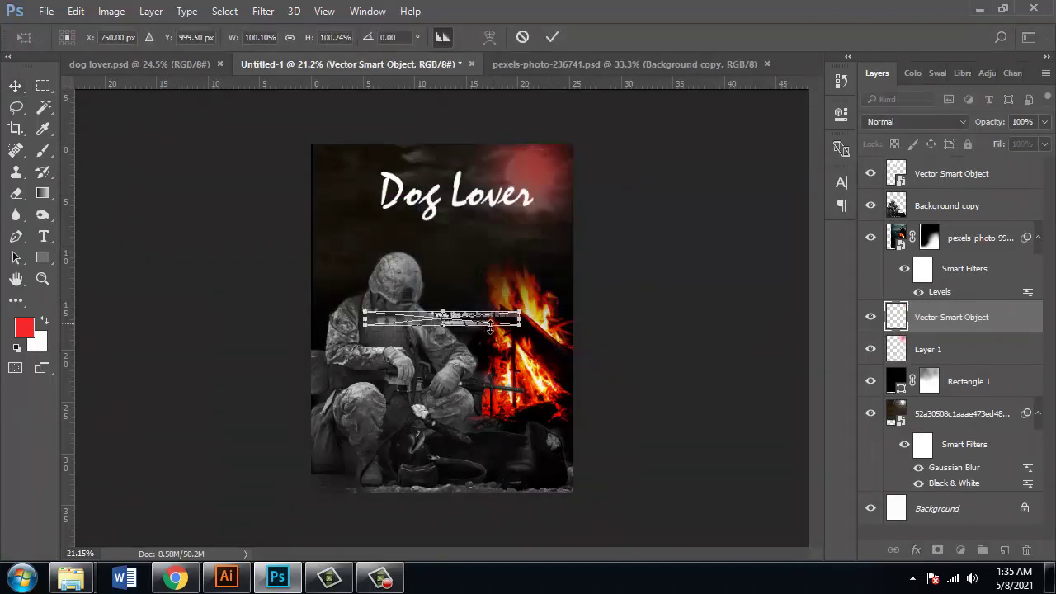
pyautogui.moveTo(465, 324); pyautogui.dragTo(470, 235)
pyautogui.press('Return')
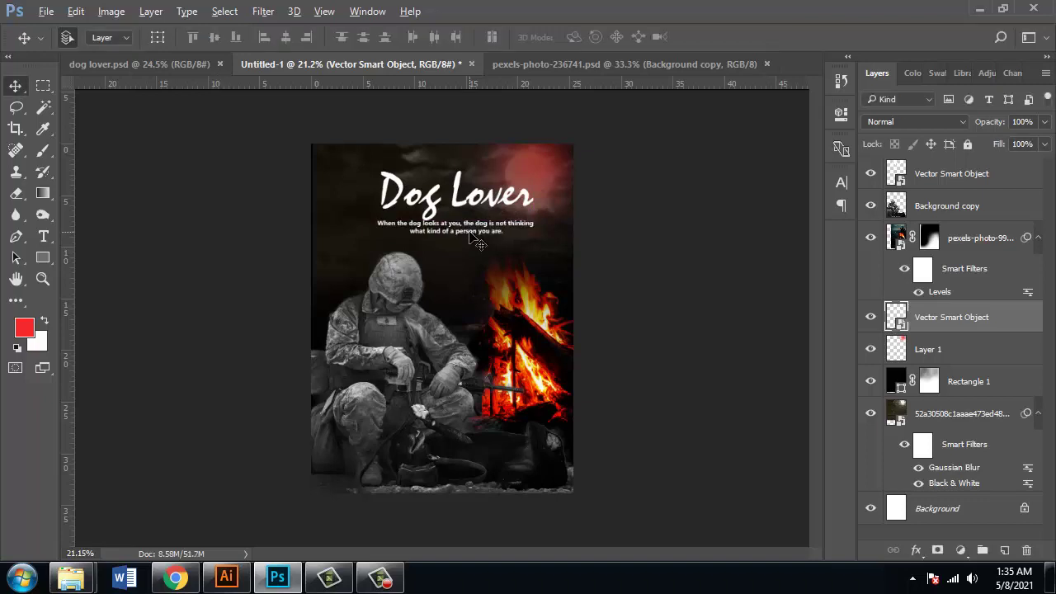
# - Move the "Dog Lover" title slightly up toward the poster's upper edge
pyautogui.keyDown('alt'); pyautogui.scroll(3, 469, 234); pyautogui.keyUp('alt')
pyautogui.keyDown('ctrl'); pyautogui.click(258, 244); pyautogui.keyUp('ctrl')
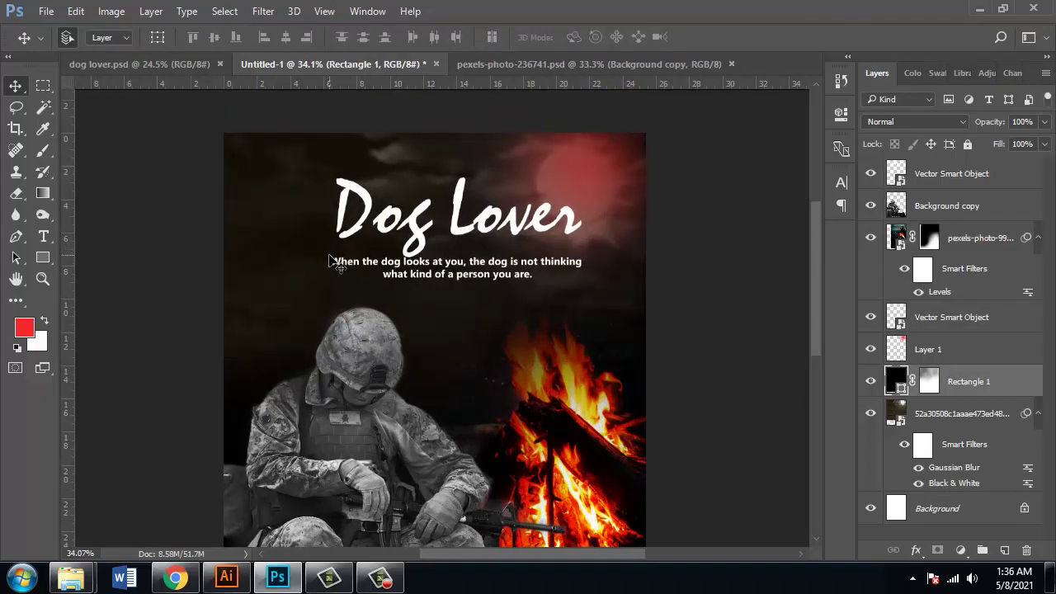
pyautogui.keyDown('ctrl'); pyautogui.click(459, 200); pyautogui.keyUp('ctrl')
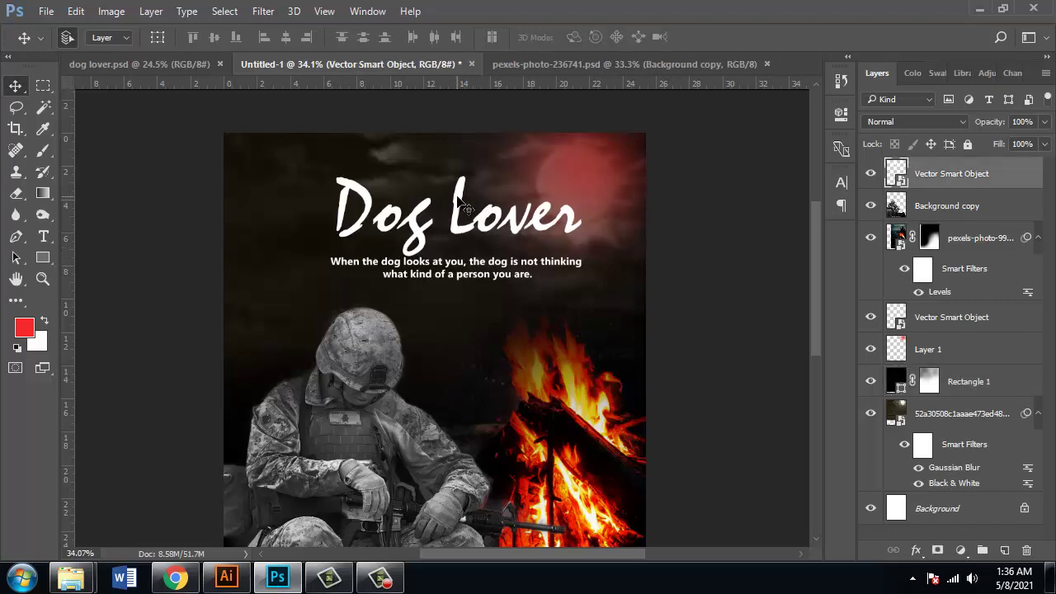
pyautogui.moveTo(458, 199); pyautogui.dragTo(458, 181)
# - Nudge the quote slightly left and up so it sits closer beneath the title
pyautogui.keyDown('ctrl'); pyautogui.click(438, 263); pyautogui.keyUp('ctrl')
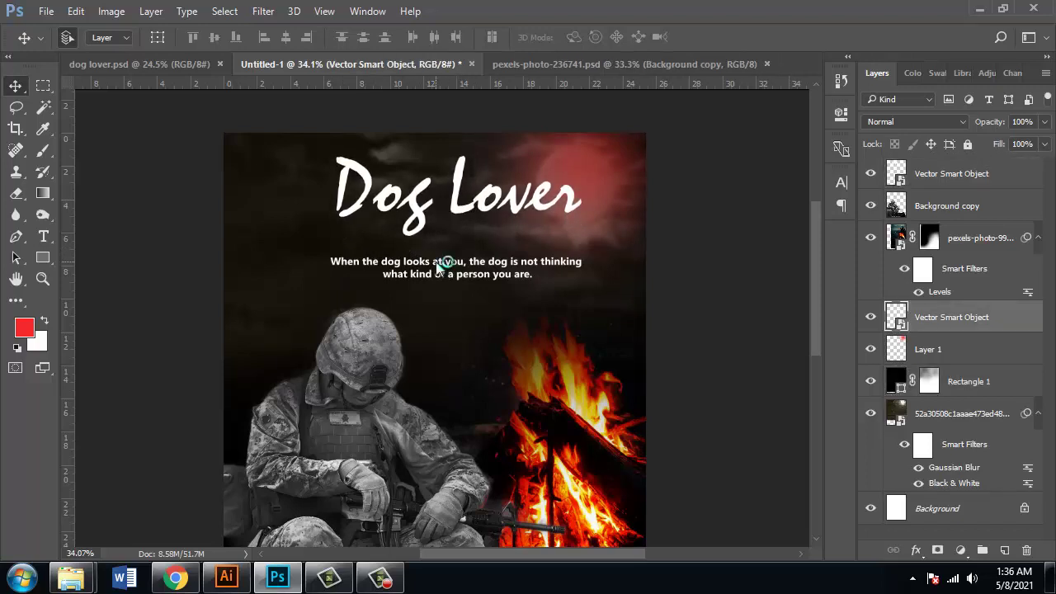
pyautogui.press('Left')
pyautogui.press('Left')
pyautogui.press('Left')
pyautogui.press('Left')
pyautogui.press('Left')
pyautogui.press('Left')
pyautogui.press('Left')
pyautogui.press('Left')
pyautogui.press('Left')
pyautogui.press('Left')
pyautogui.press('Left')
pyautogui.press('Left')
pyautogui.press('Left')
pyautogui.press('Left')
pyautogui.press('Left')
pyautogui.press('Left')
pyautogui.press('Left')
pyautogui.press('Up')
pyautogui.press('Up')
pyautogui.press('Up')
pyautogui.press('Up')
pyautogui.press('Up')
pyautogui.press('Up')
pyautogui.press('Up')
pyautogui.press('Up')
pyautogui.press('Up')
pyautogui.press('Up')
pyautogui.press('Up')
pyautogui.press('Up')
pyautogui.press('Up')
pyautogui.press('Up')
pyautogui.press('Up')
pyautogui.press('Up')
pyautogui.press('Up')
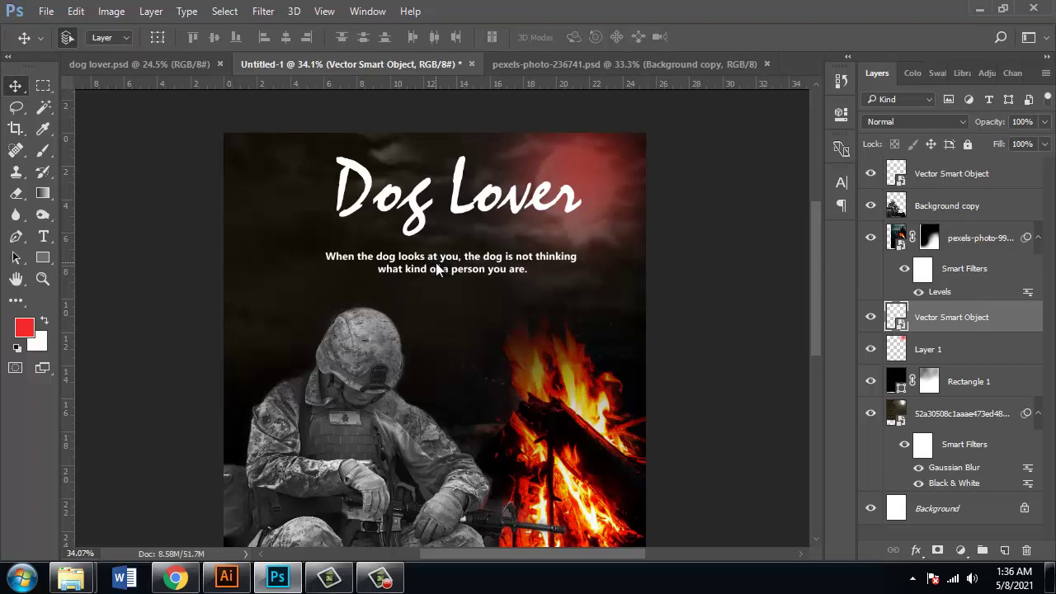
pyautogui.press('Left')
pyautogui.press('Left')
pyautogui.press('Left')
pyautogui.press('Left')
pyautogui.press('Left')
pyautogui.press('Left')
pyautogui.press('Left')
pyautogui.press('Left')
pyautogui.press('Left')
pyautogui.press('Left')
pyautogui.press('Left')
pyautogui.press('Left')
pyautogui.press('Left')
pyautogui.press('Left')
pyautogui.press('Left')
pyautogui.press('Up')
pyautogui.press('Up')
pyautogui.press('Up')
pyautogui.press('Up')
pyautogui.press('Up')
pyautogui.press('Up')
pyautogui.press('Up')
pyautogui.press('Up')
pyautogui.press('Up')
pyautogui.press('Up')
pyautogui.press('Up')
pyautogui.press('Up')
pyautogui.press('Up')
pyautogui.press('Up')
pyautogui.press('Up')
pyautogui.press('Up')
pyautogui.press('Up')
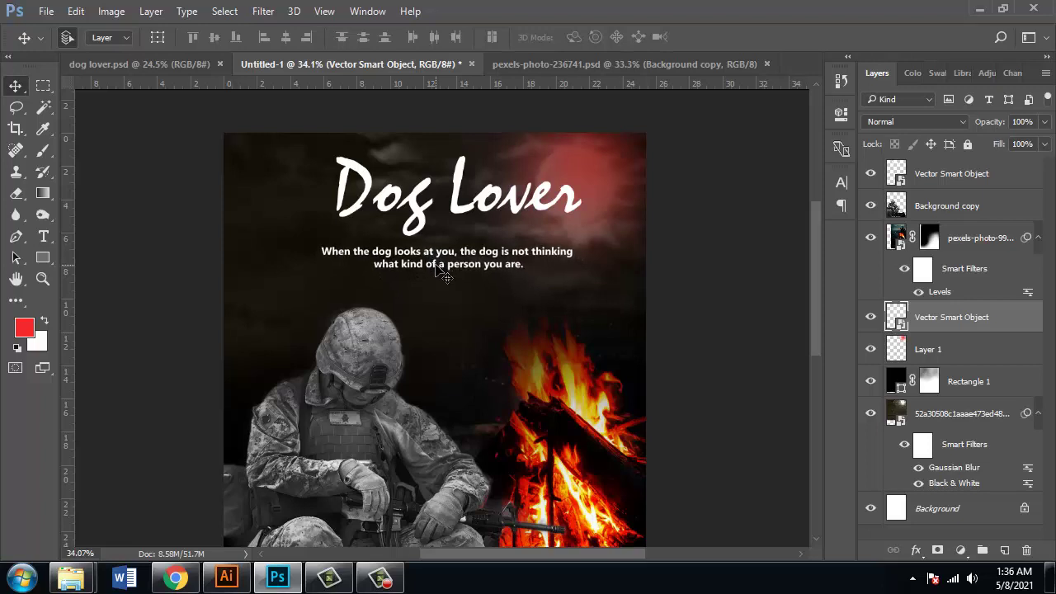
pyautogui.press('Left')
pyautogui.press('Left')
pyautogui.press('Left')
pyautogui.press('Left')
pyautogui.press('Left')
pyautogui.press('Left')
pyautogui.press('Left')
pyautogui.press('Left')
pyautogui.press('Left')
pyautogui.press('Left')
pyautogui.press('Left')
pyautogui.press('Left')
pyautogui.press('Up')
pyautogui.press('Up')
pyautogui.press('Up')
pyautogui.press('Up')
pyautogui.press('Up')
# - Scale the "Dog Lover" title down slightly about its center and move it toward the poster's left edge
pyautogui.keyDown('ctrl'); pyautogui.click(458, 211); pyautogui.keyUp('ctrl')
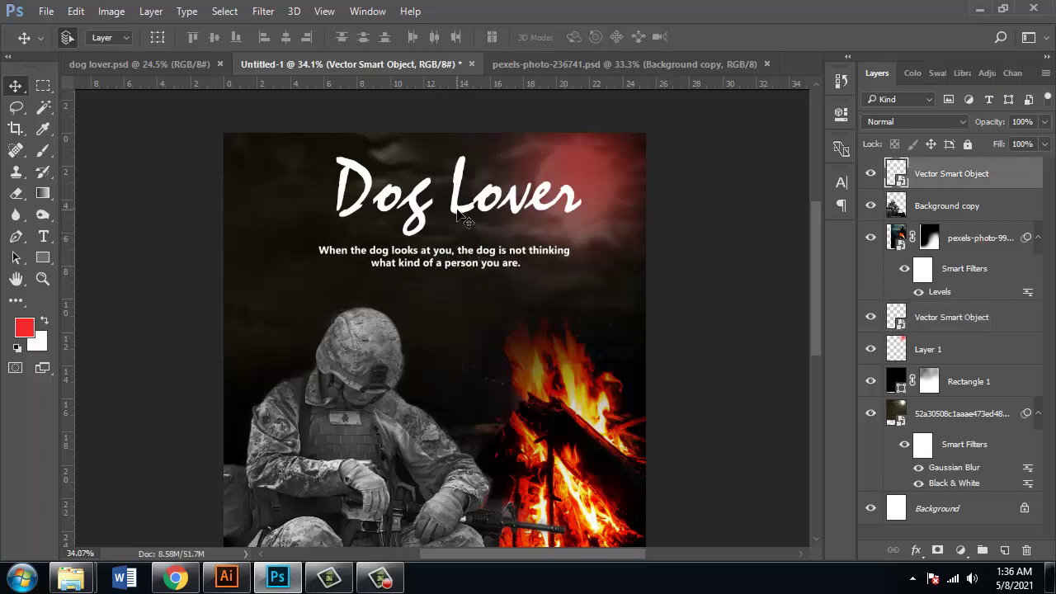
pyautogui.hotkey('ctrl', 't')
pyautogui.moveTo(581, 239); pyautogui.dragTo(564, 236)
pyautogui.press('Return')
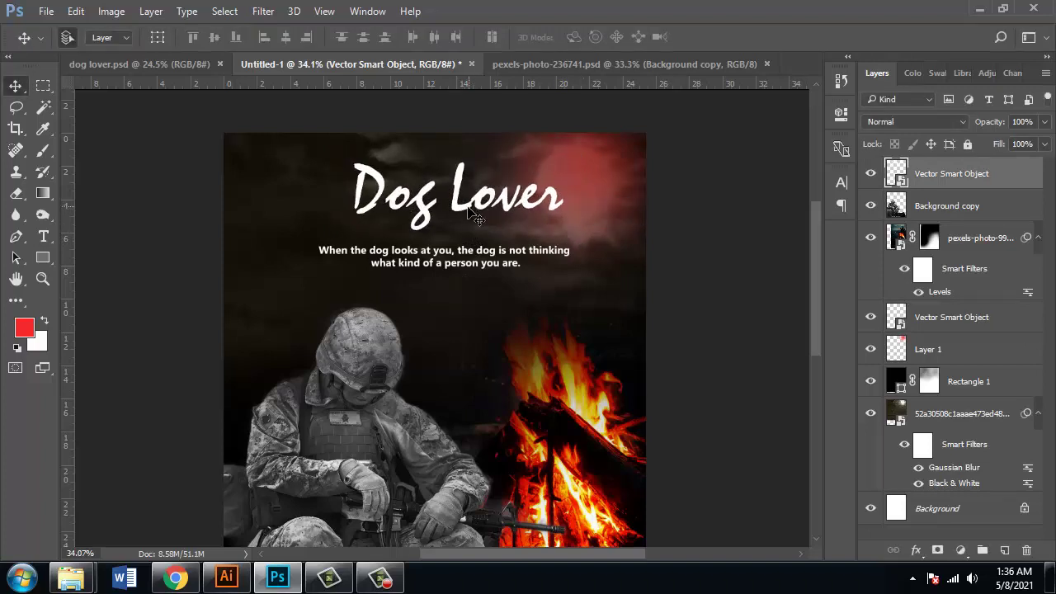
pyautogui.moveTo(469, 208); pyautogui.dragTo(363, 208)
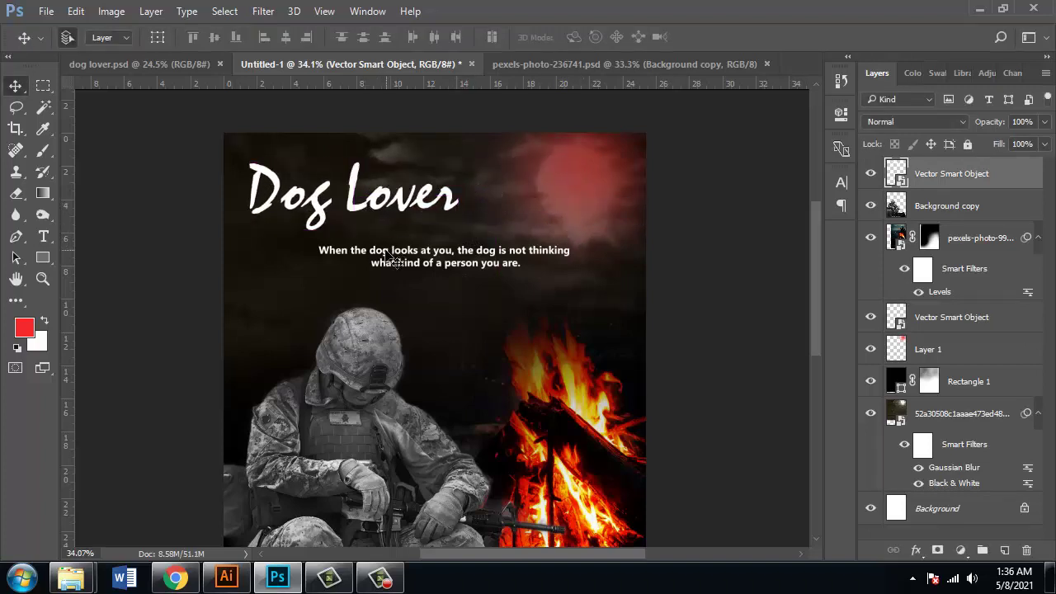
# - Undo the accidental moves of the dark overlay rectangle and the blurred sky image, and lock both layers
pyautogui.moveTo(388, 254); pyautogui.dragTo(307, 244)
pyautogui.hotkey('ctrl', 'z')
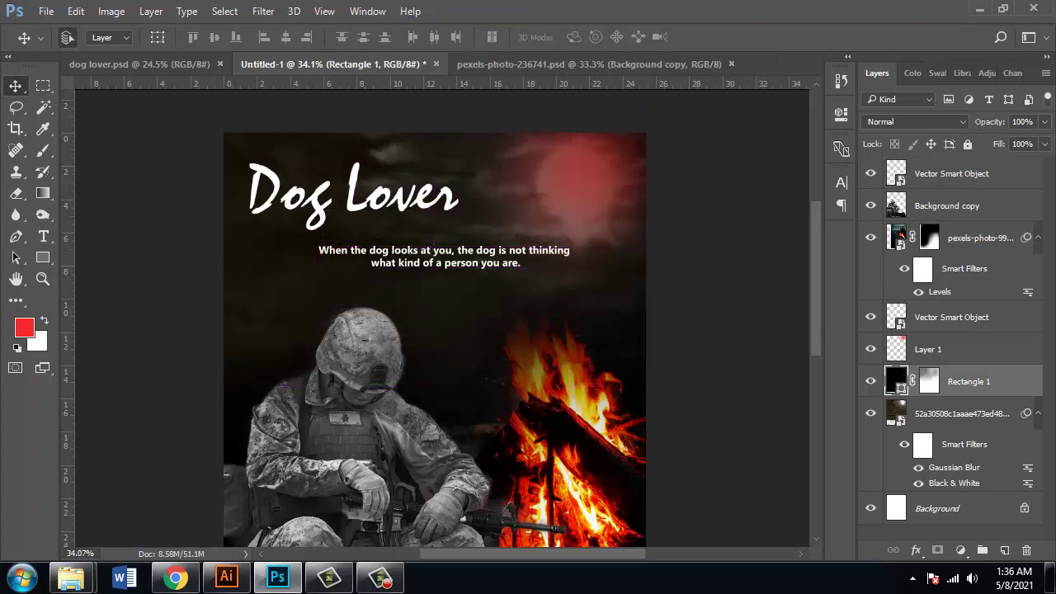
pyautogui.click(967, 143)
pyautogui.click(429, 276)
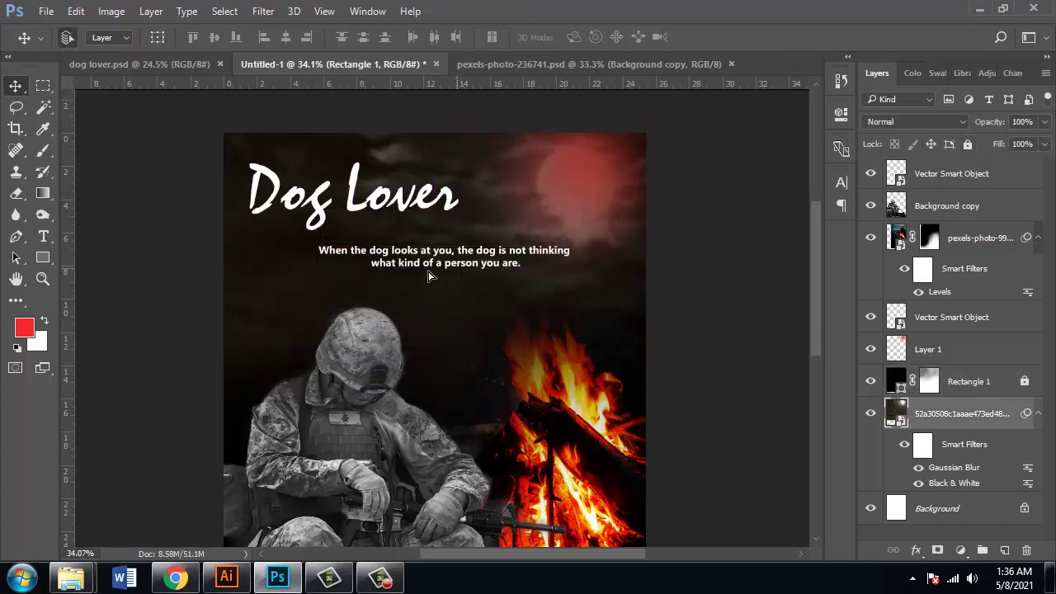
pyautogui.moveTo(428, 275); pyautogui.dragTo(455, 233)
pyautogui.hotkey('ctrl', 'z')
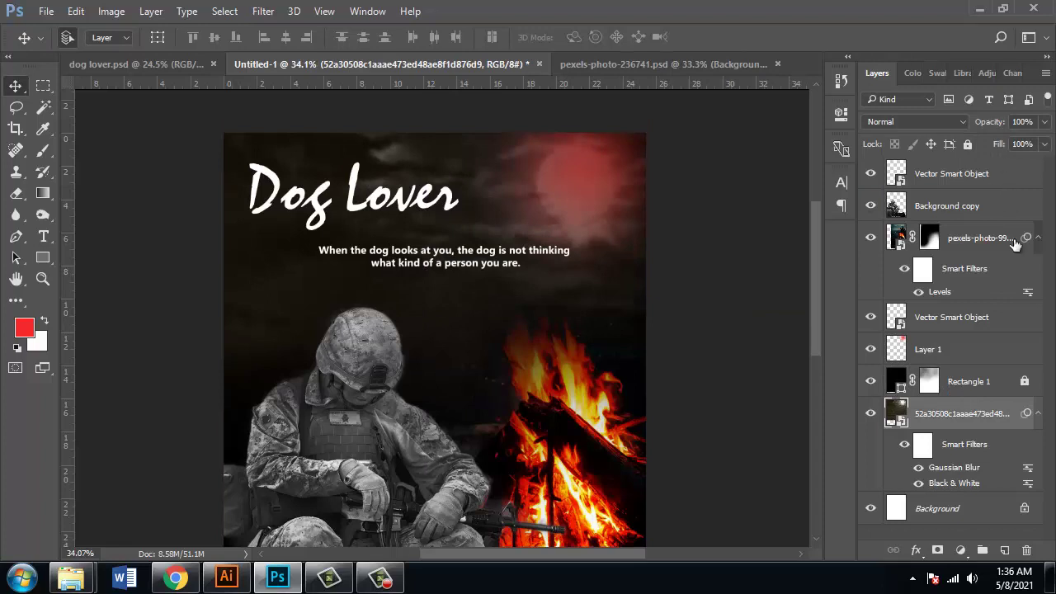
pyautogui.click(967, 143)
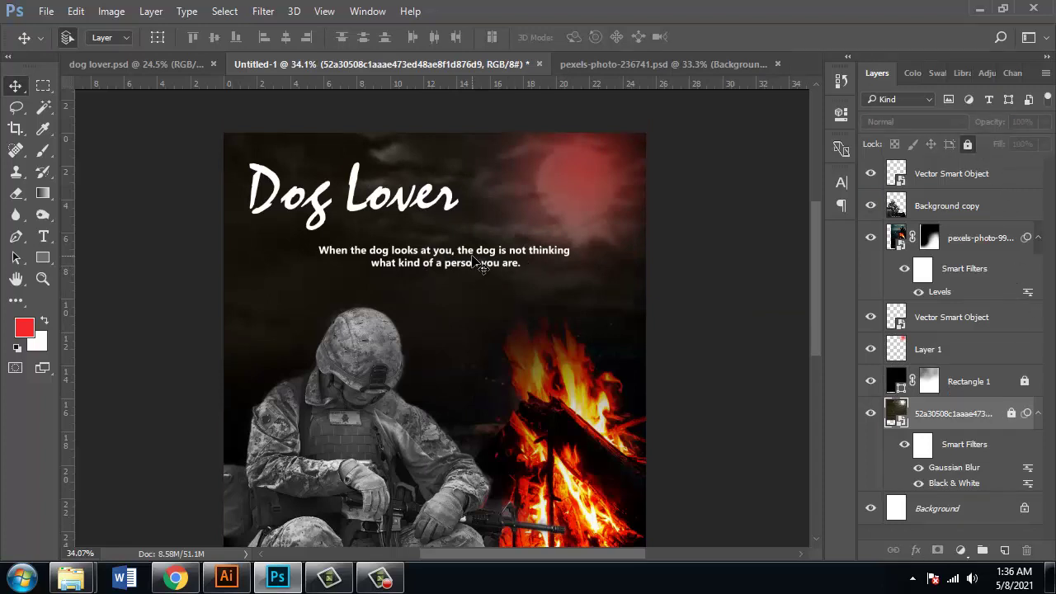
# - Center the quote and the "Dog Lover" title horizontally on the poster
pyautogui.moveTo(477, 262)
pyautogui.mouseDown()
pyautogui.moveTo(390, 260)
pyautogui.moveTo(485, 256)
pyautogui.moveTo(457, 256)
pyautogui.moveTo(467, 256)
pyautogui.mouseUp()
pyautogui.moveTo(410, 214); pyautogui.dragTo(492, 215)
pyautogui.scroll(-2, 507, 329)
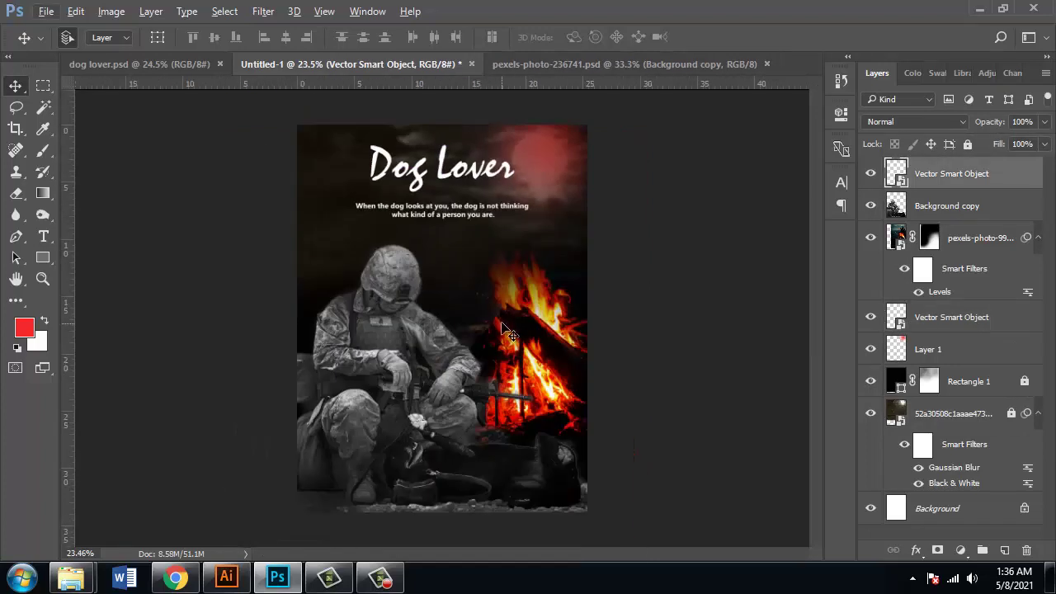
# - Enlarge the quote proportionally about its center to roughly 140%, nearly spanning the poster's width
pyautogui.click(480, 224)
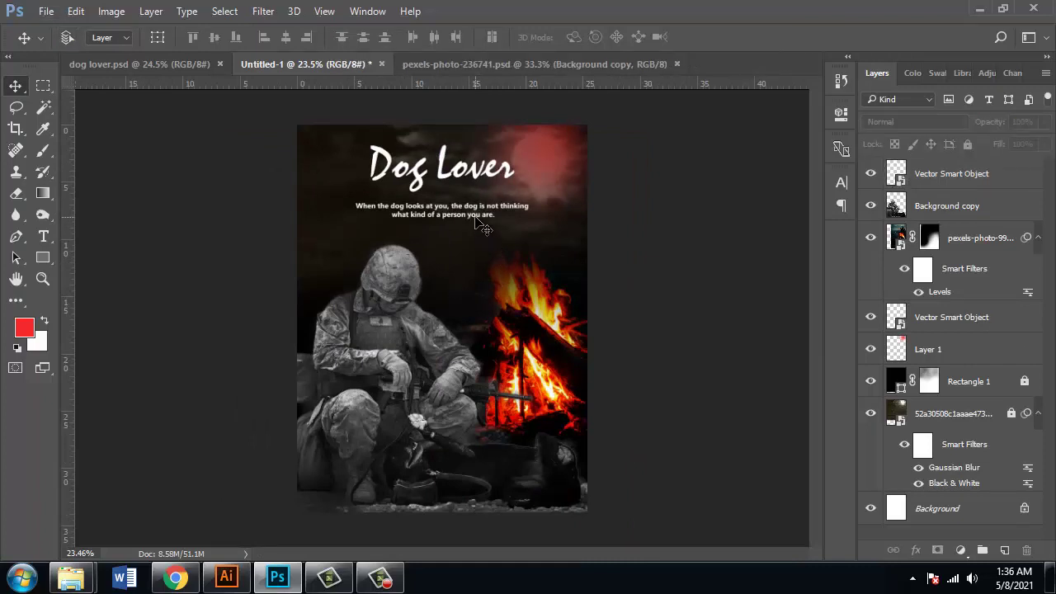
pyautogui.click(460, 215)
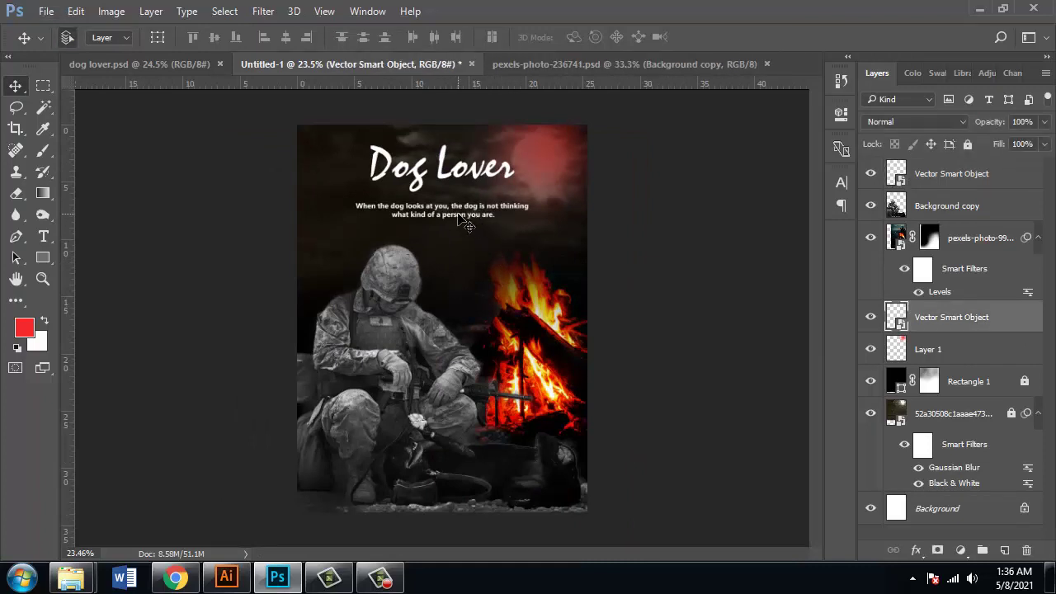
pyautogui.hotkey('ctrl', 't')
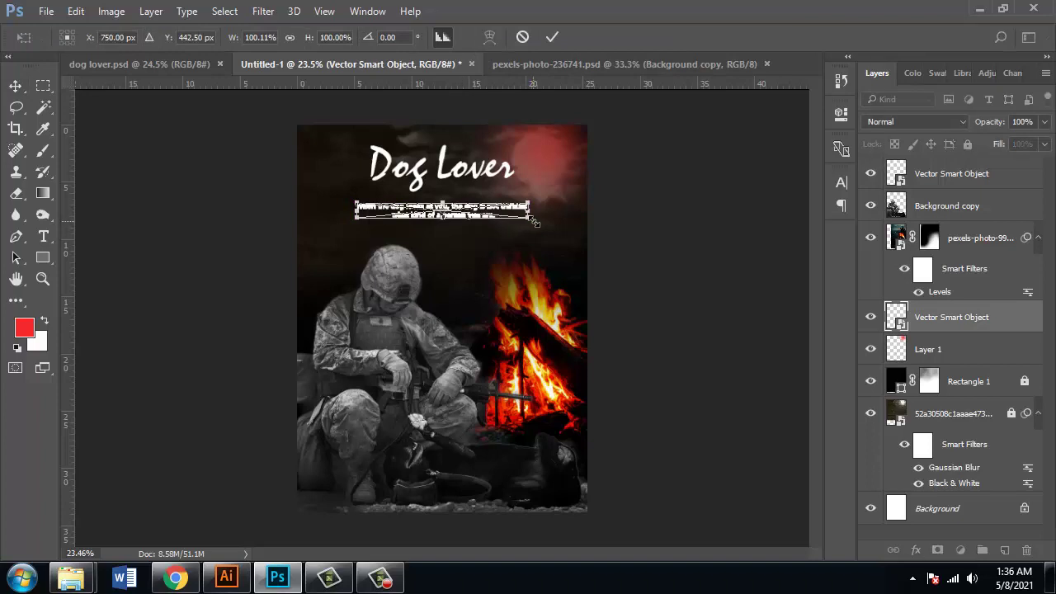
pyautogui.moveTo(548, 225); pyautogui.dragTo(568, 229)
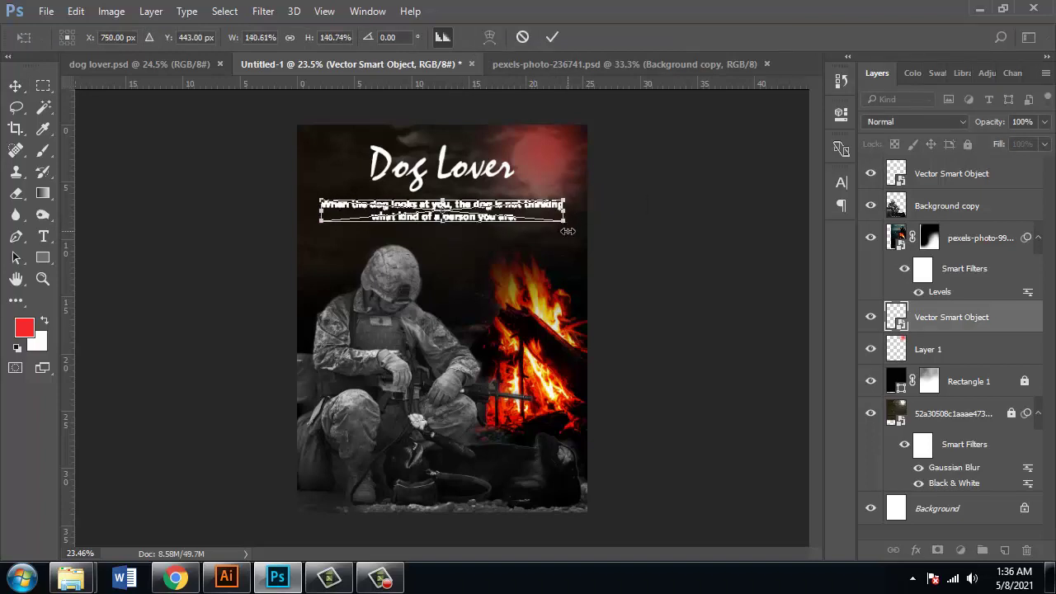
pyautogui.press('Return')
# - Nudge the "Dog Lover" title slightly to the right above the quote and deselect it
pyautogui.click(421, 190)
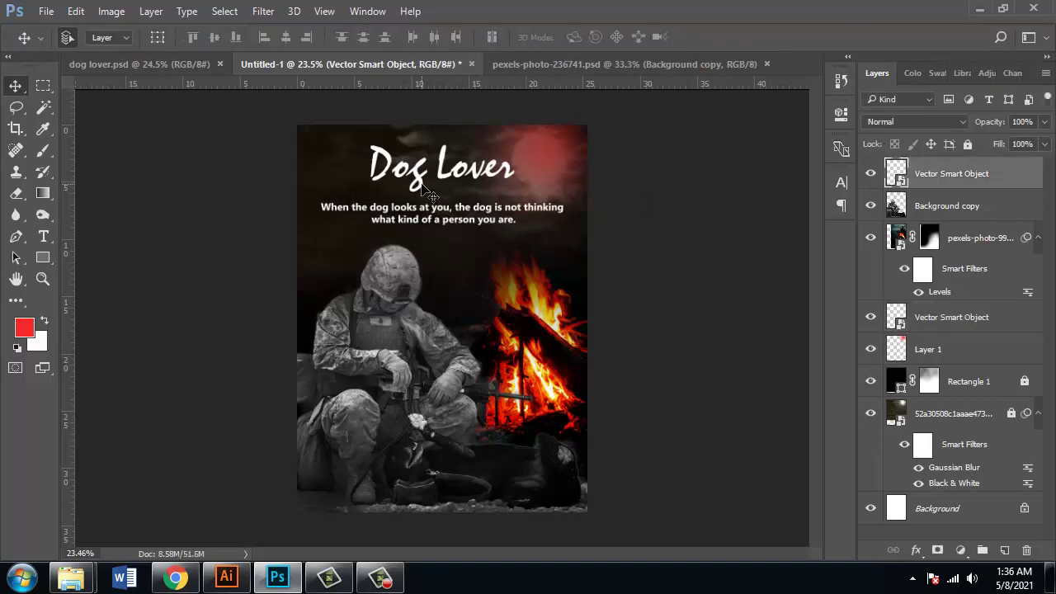
pyautogui.hotkey('shift', 'Right')
pyautogui.hotkey('shift', 'Right')
pyautogui.hotkey('shift', 'Right')
pyautogui.hotkey('shift', 'Right')
pyautogui.hotkey('shift', 'Right')
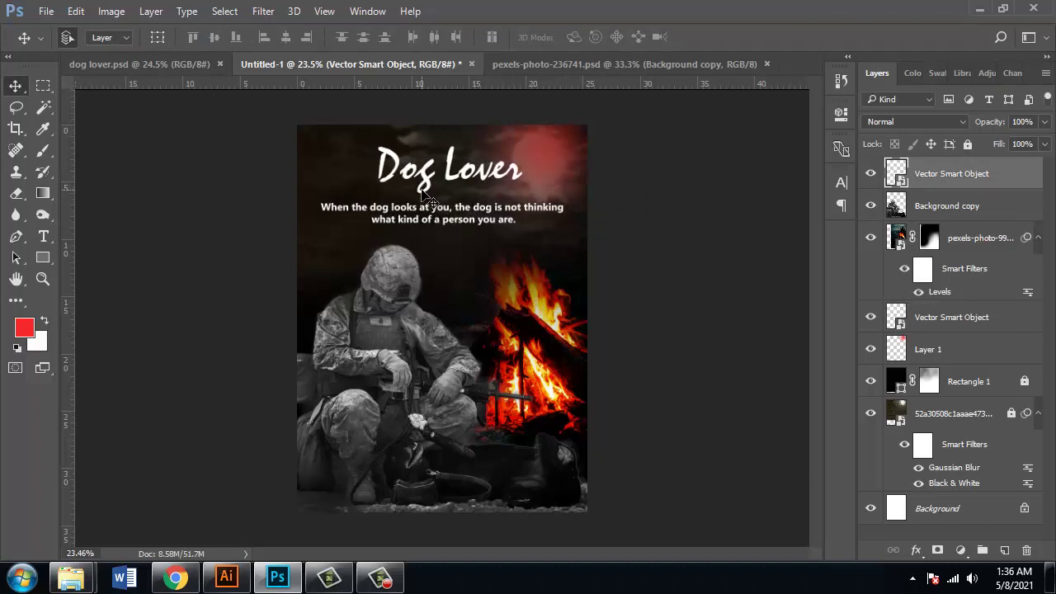
pyautogui.click(635, 275)
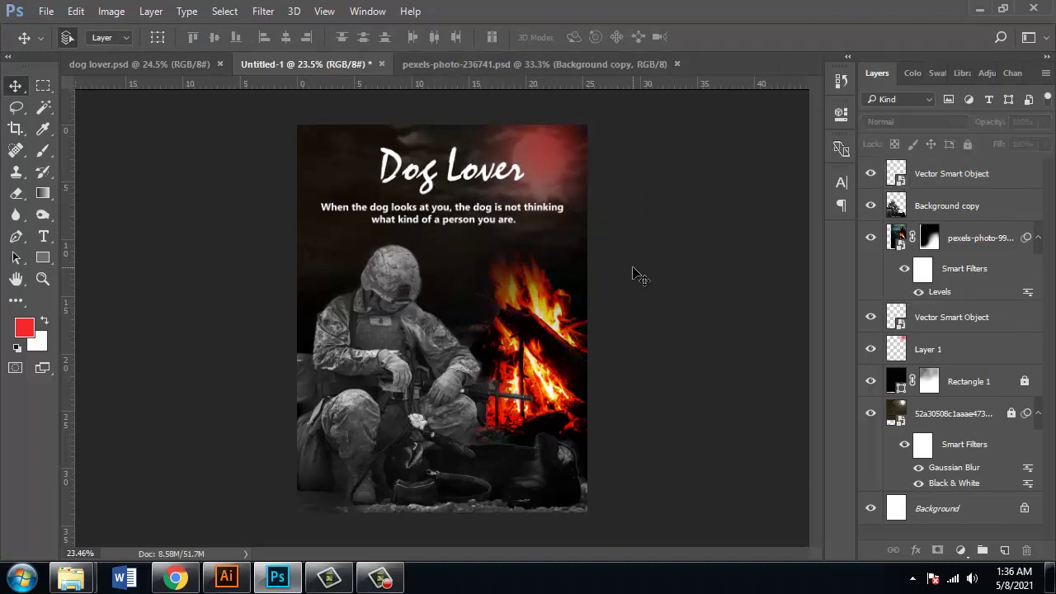
# - Add a black Multiply drop shadow to the "Dog Lover" title with 35% opacity, 6 px distance, 66% spread and 21 px size
pyautogui.click(433, 181)
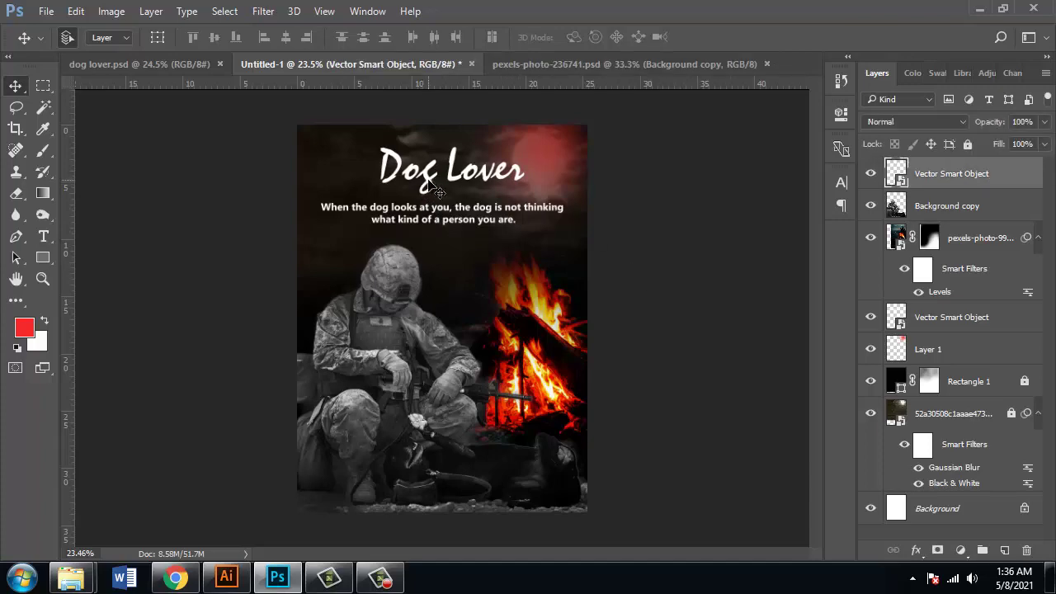
pyautogui.scroll(3, 449, 147)
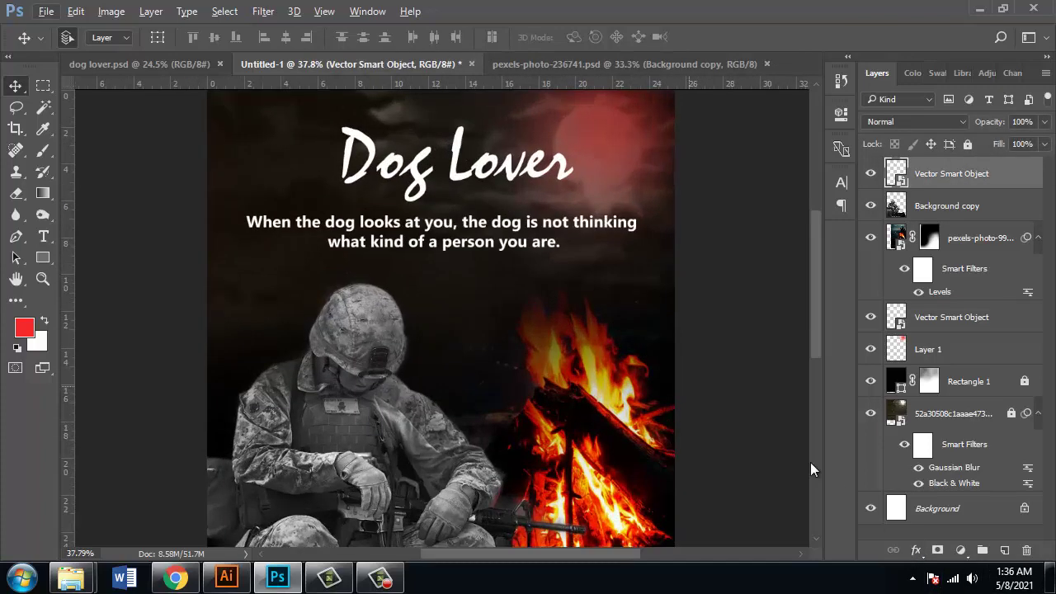
pyautogui.click(915, 550)
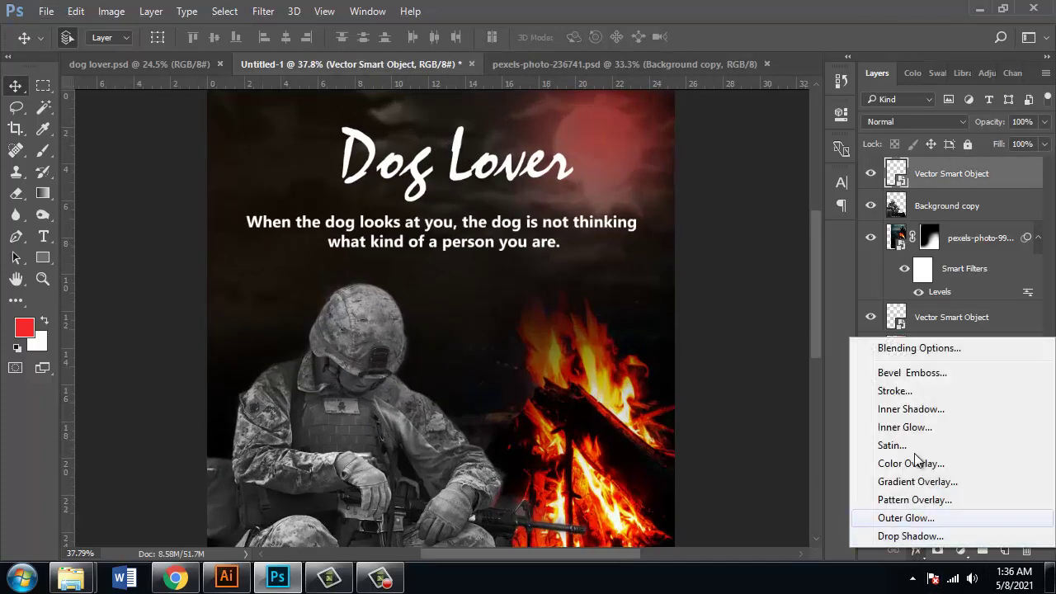
pyautogui.click(910, 535)
pyautogui.moveTo(681, 108); pyautogui.dragTo(948, 129)
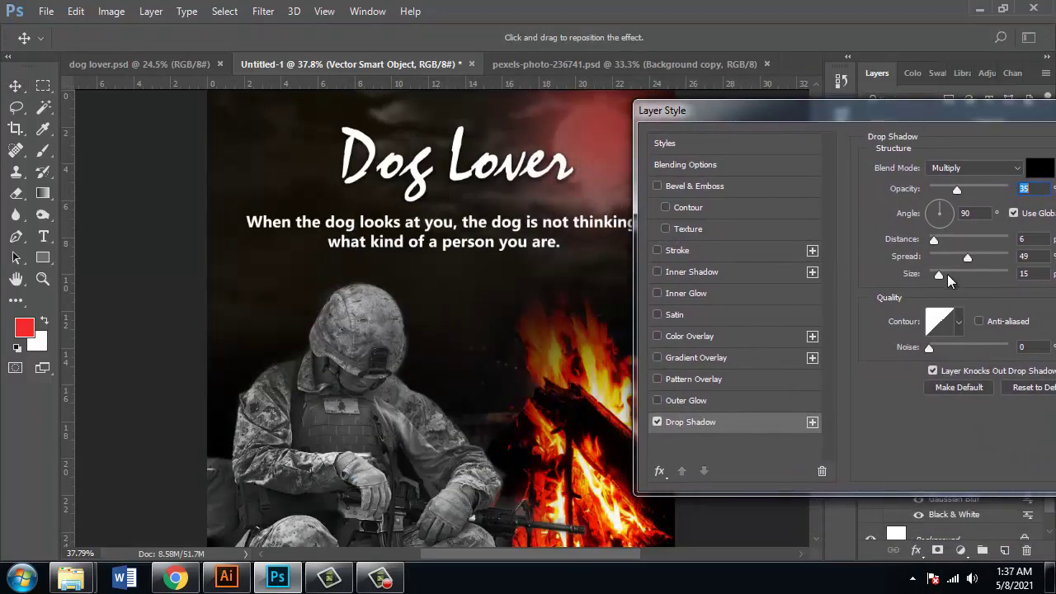
pyautogui.moveTo(939, 276); pyautogui.dragTo(944, 277)
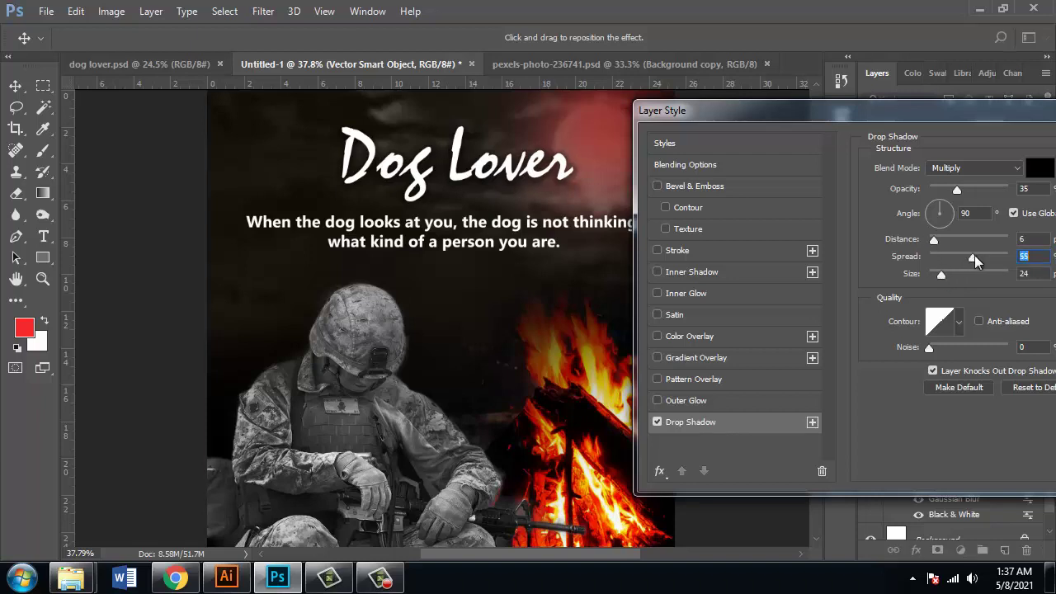
pyautogui.moveTo(974, 257); pyautogui.dragTo(975, 258)
pyautogui.moveTo(935, 113); pyautogui.dragTo(681, 207)
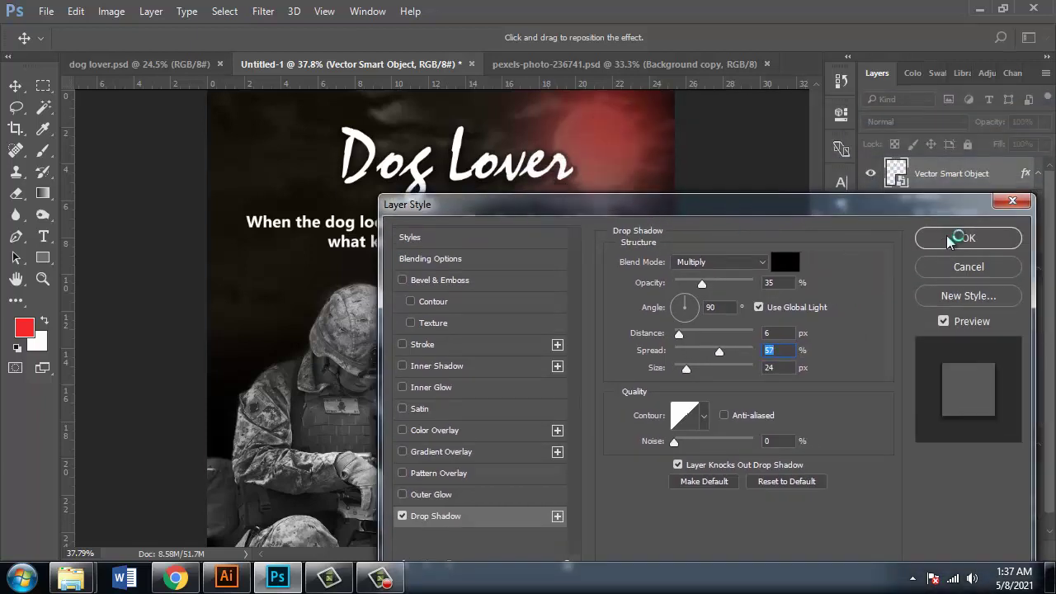
pyautogui.click(684, 371)
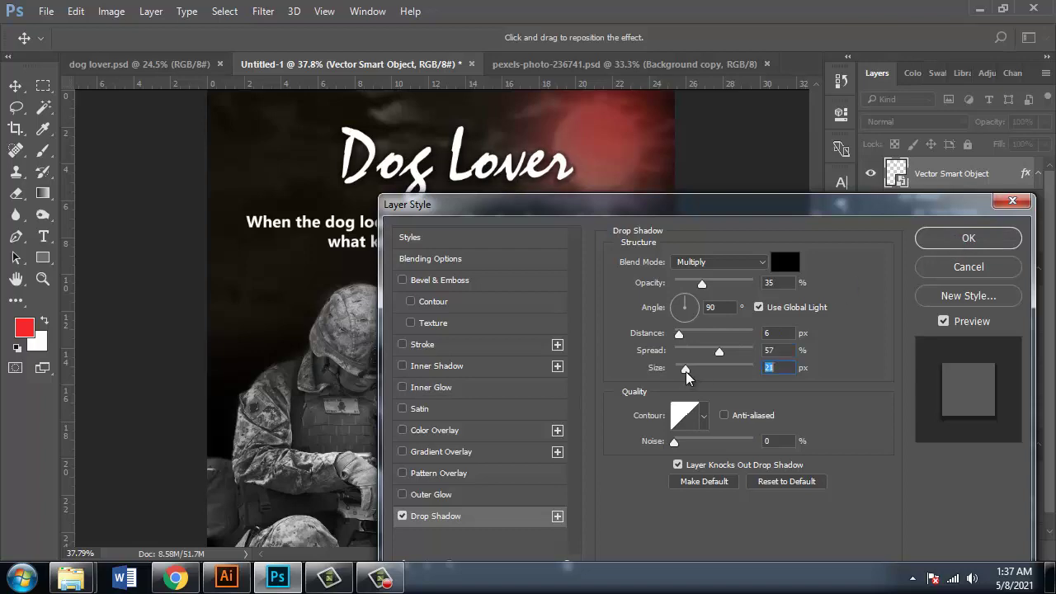
pyautogui.moveTo(717, 356); pyautogui.dragTo(730, 350)
pyautogui.click(937, 239)
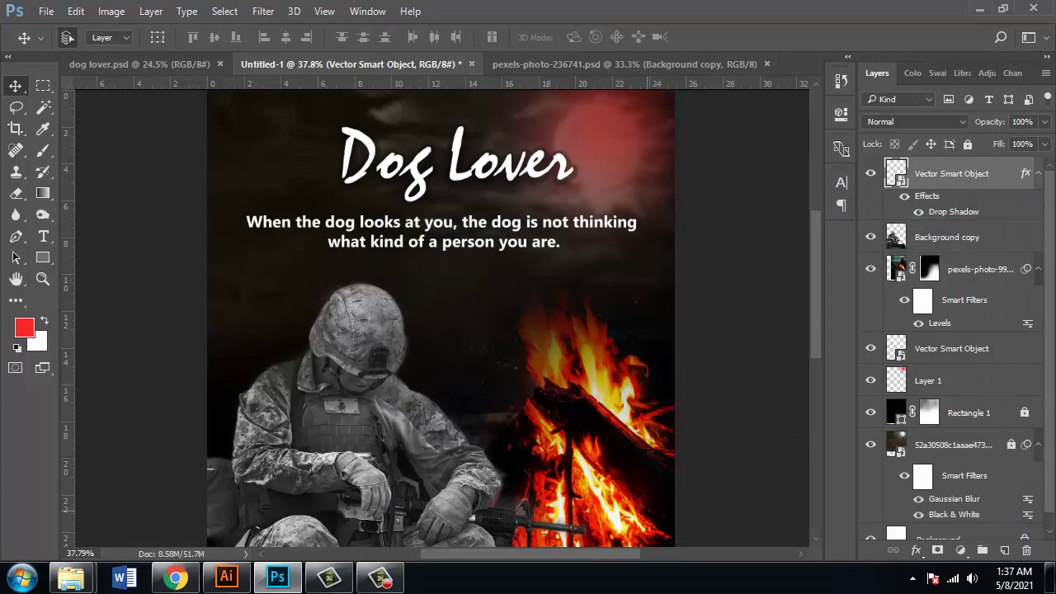
pyautogui.click(729, 239)
# - Add a black drop shadow to the quote with 33% opacity, 6 px distance, about 13 px size and reduced spread, and deselect the quote
pyautogui.click(528, 235)
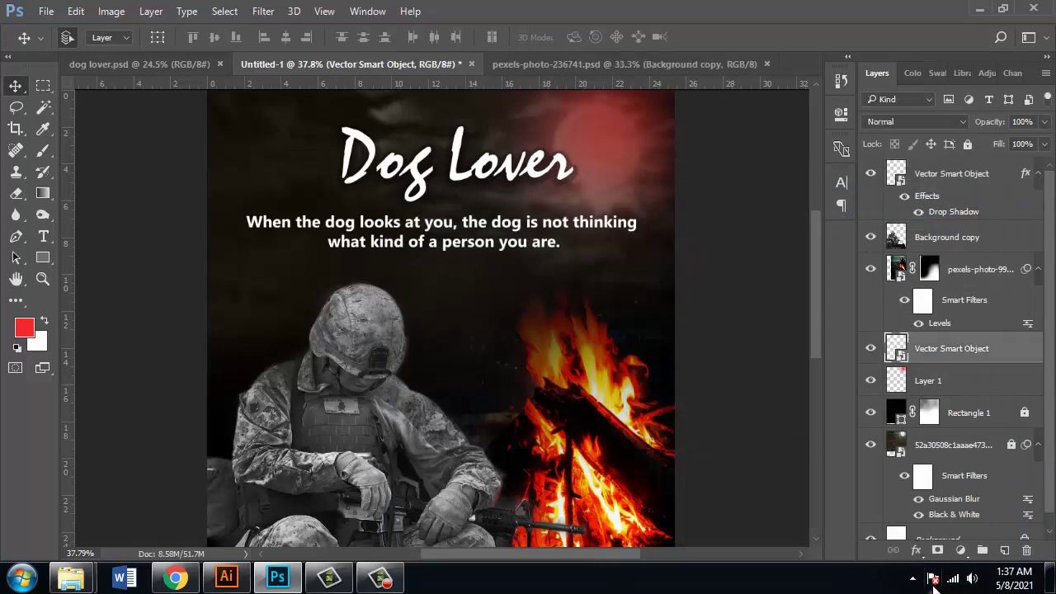
pyautogui.click(916, 551)
pyautogui.click(906, 539)
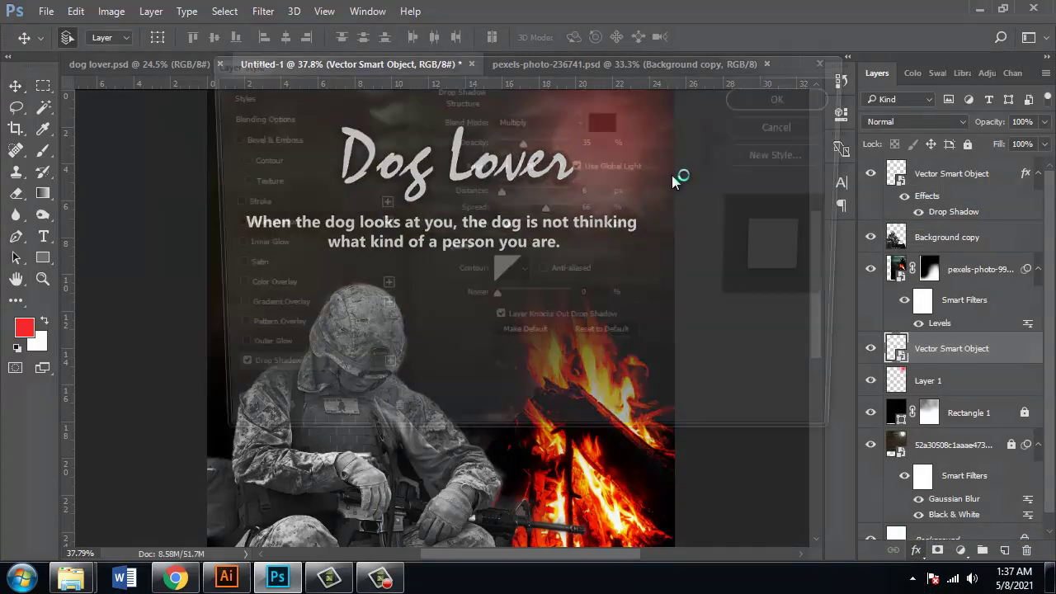
pyautogui.moveTo(577, 68); pyautogui.dragTo(792, 313)
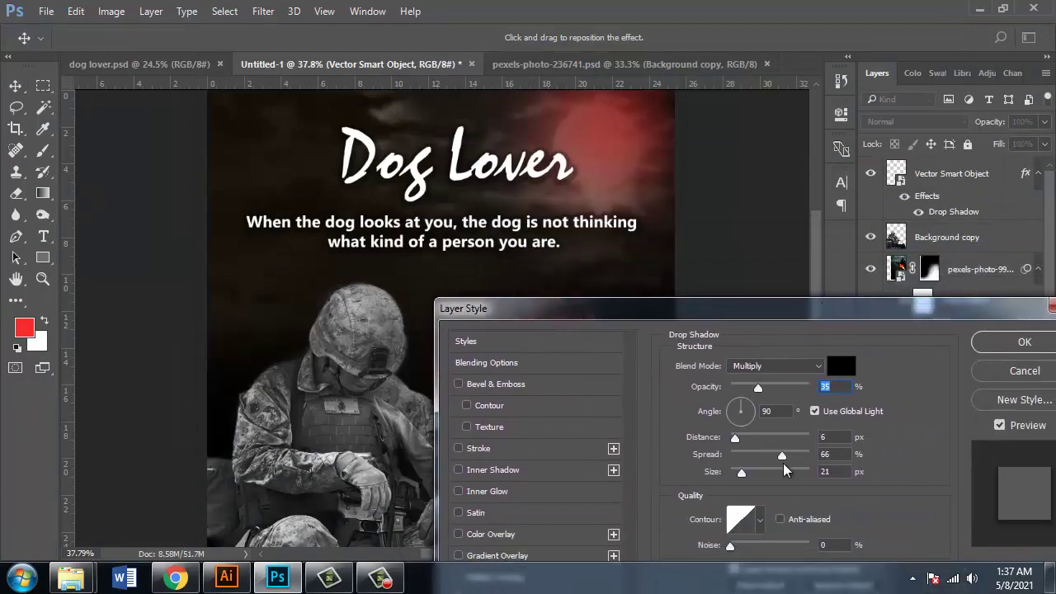
pyautogui.press('Down')
pyautogui.press('Down')
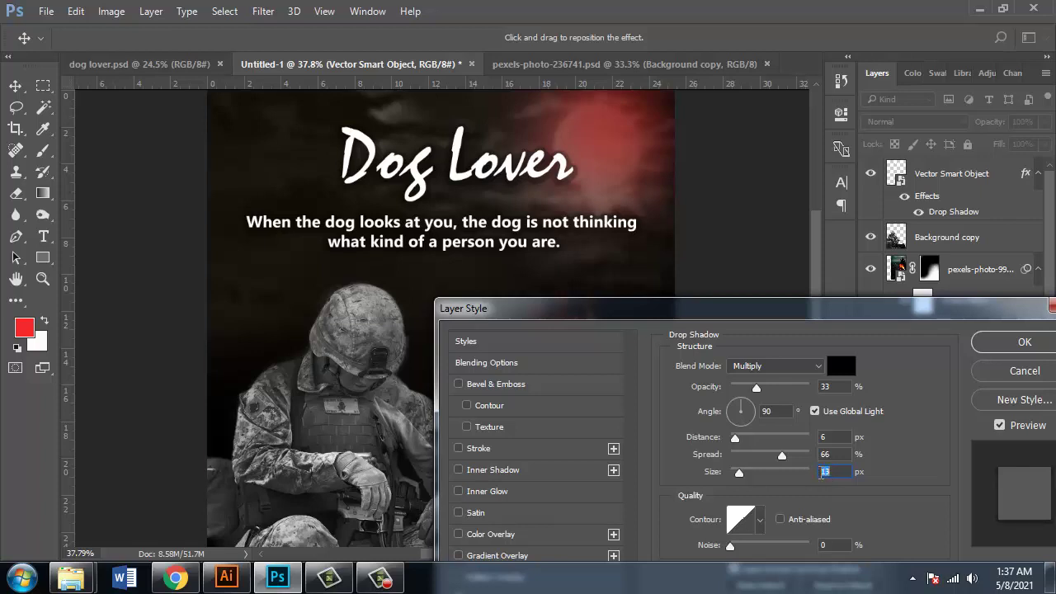
pyautogui.press('Down')
pyautogui.moveTo(782, 464); pyautogui.dragTo(757, 473)
pyautogui.click(1021, 343)
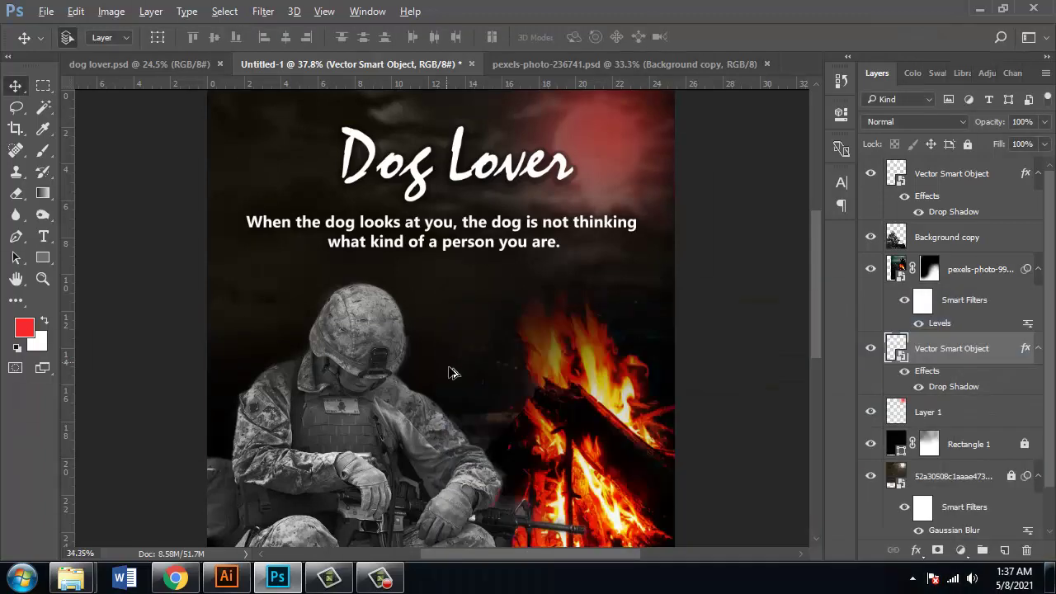
pyautogui.scroll(-3, 455, 371)
pyautogui.click(654, 279)
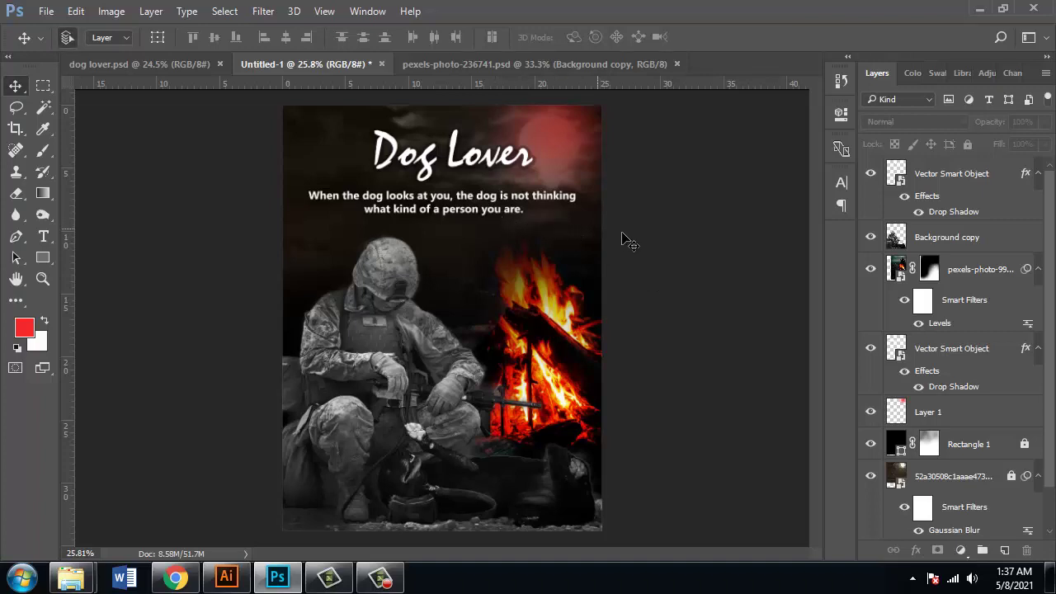
# - Save the poster with its layers as a Photoshop file named "Dog" in the 05 folder
pyautogui.scroll(2, 419, 214)
pyautogui.scroll(-3, 655, 275)
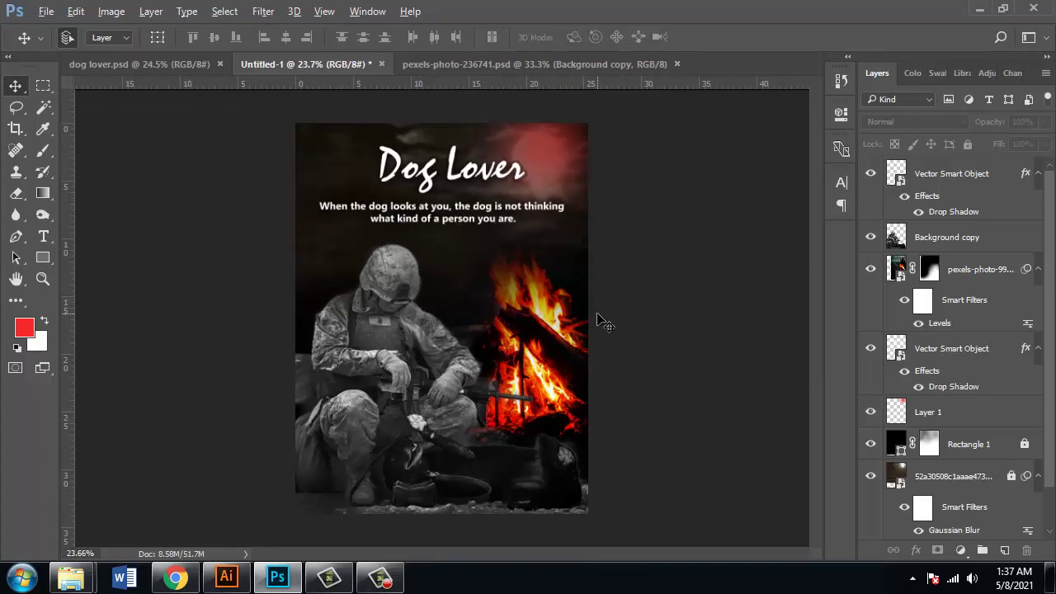
pyautogui.hotkey('ctrl', 's')
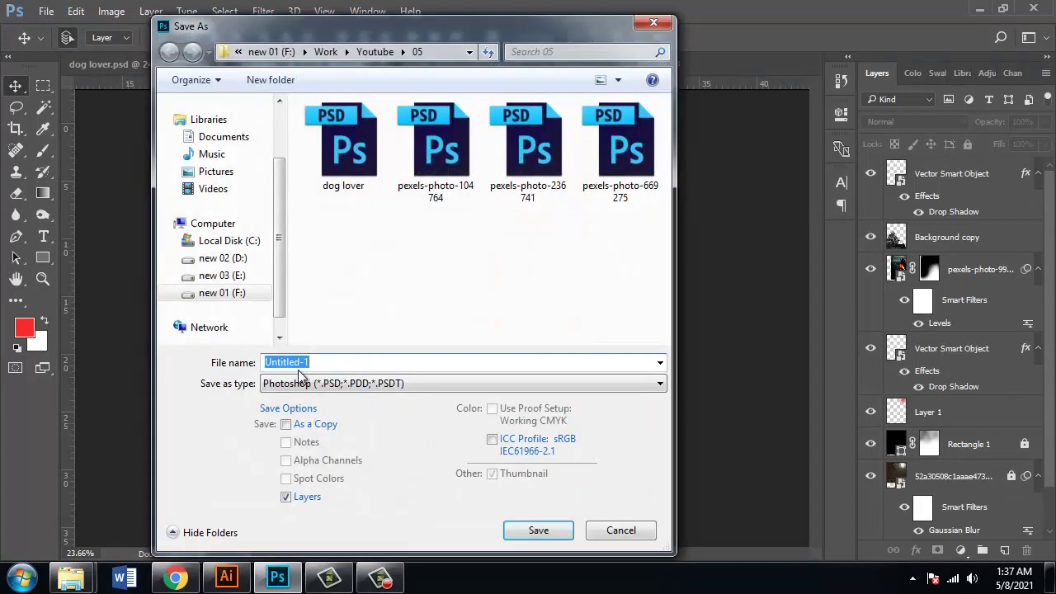
pyautogui.write('mnd')
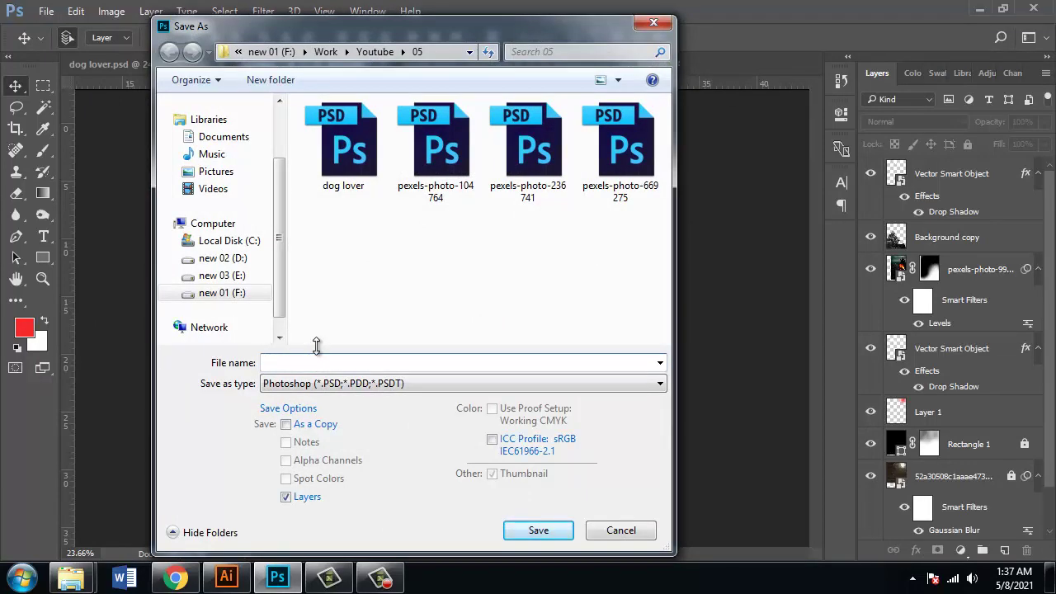
pyautogui.write('Dog')
pyautogui.press('Return')
pyautogui.press('Return')
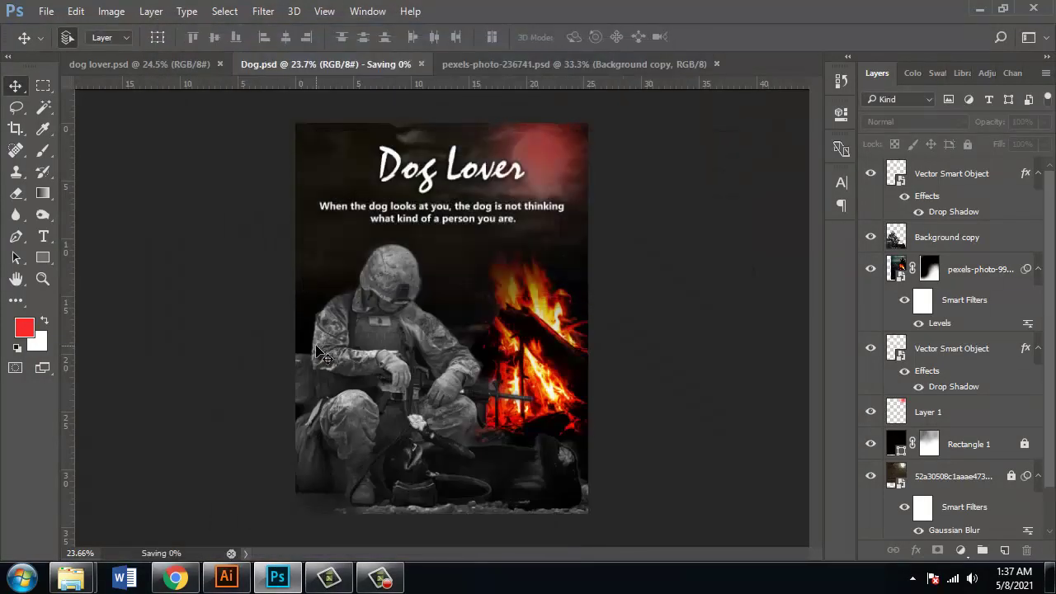
# - Save a JPEG copy of the poster as "Dog" in the same folder with Maximum quality 11 and the Baseline ("Standard") format
pyautogui.hotkey('ctrl', '+')
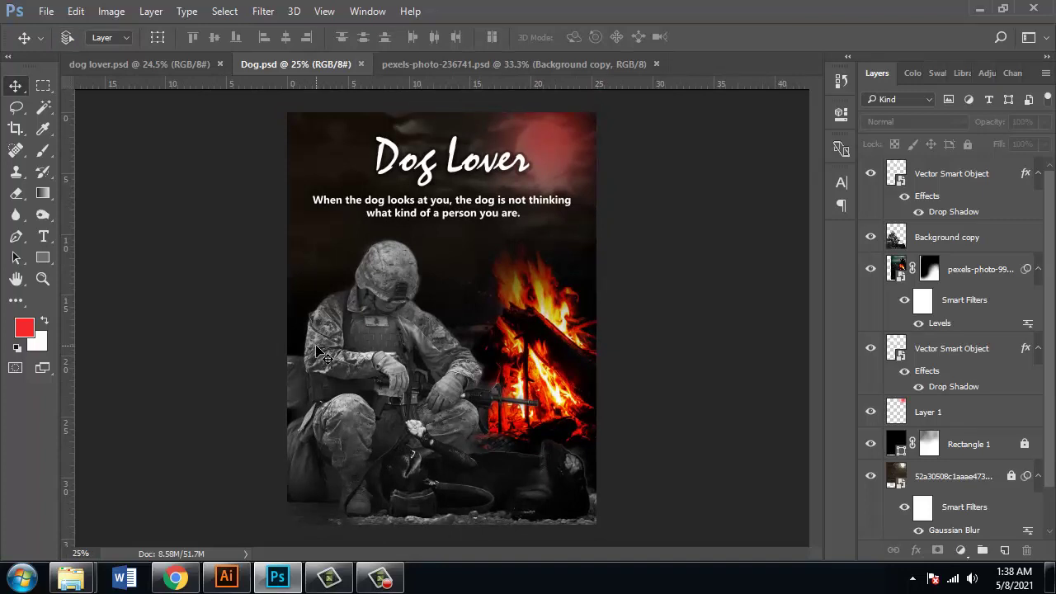
pyautogui.scroll(1, 321, 355)
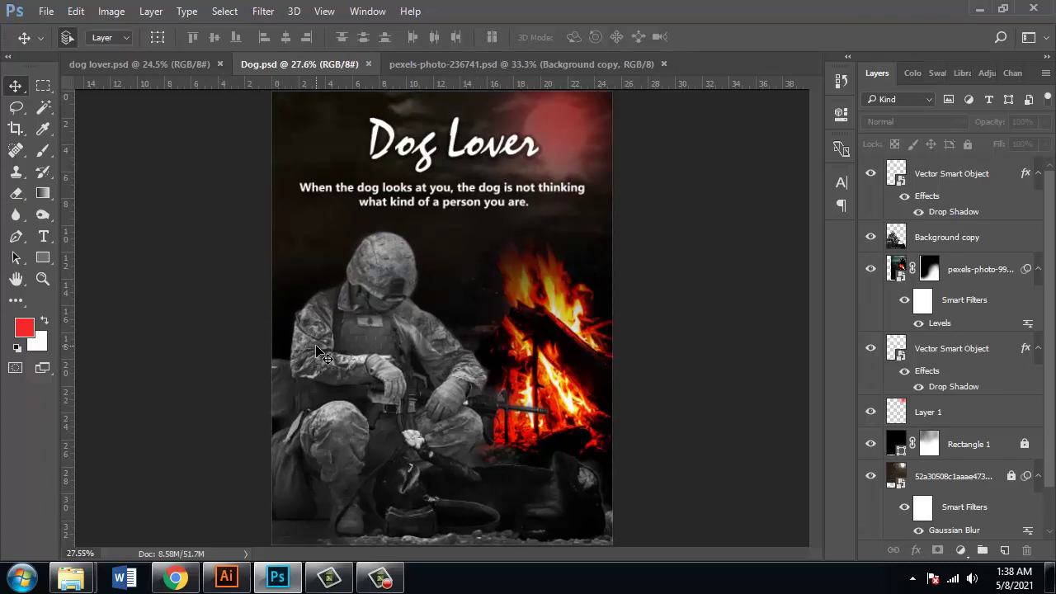
pyautogui.hotkey('ctrl', 'shift', 's')
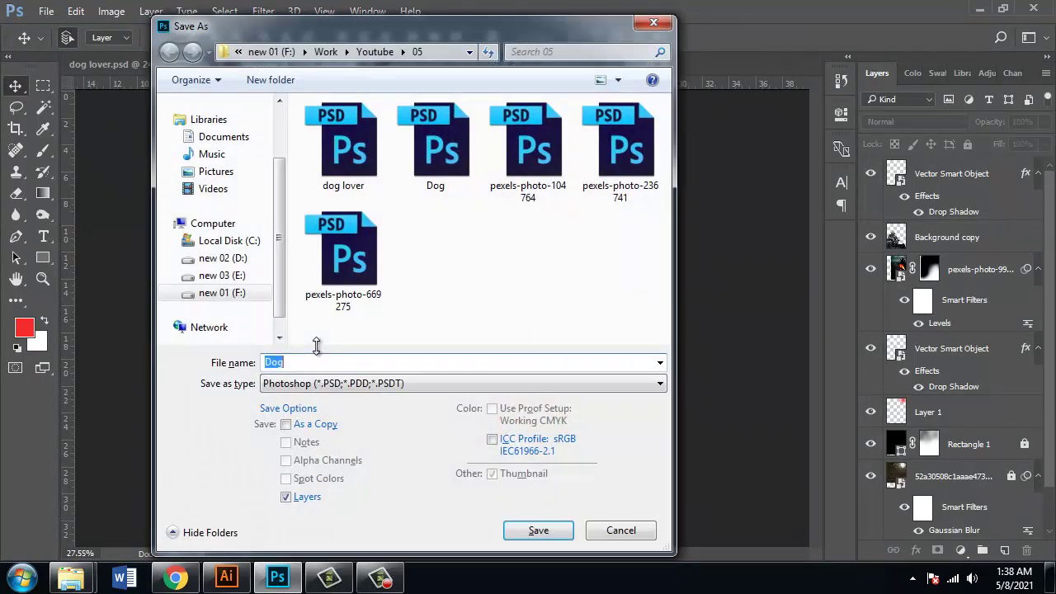
pyautogui.click(334, 384)
pyautogui.click(330, 229)
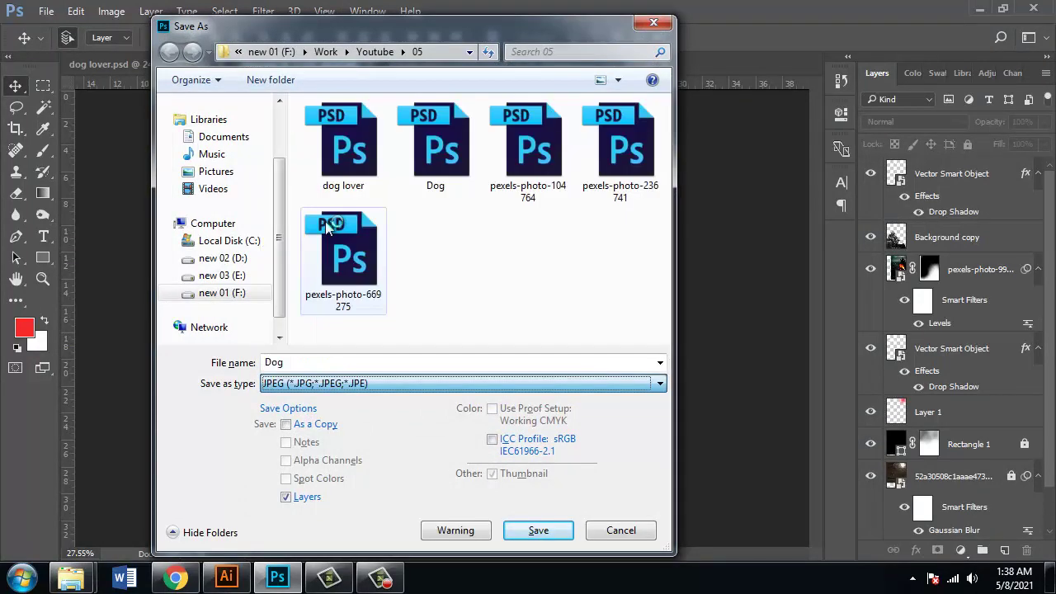
pyautogui.click(528, 530)
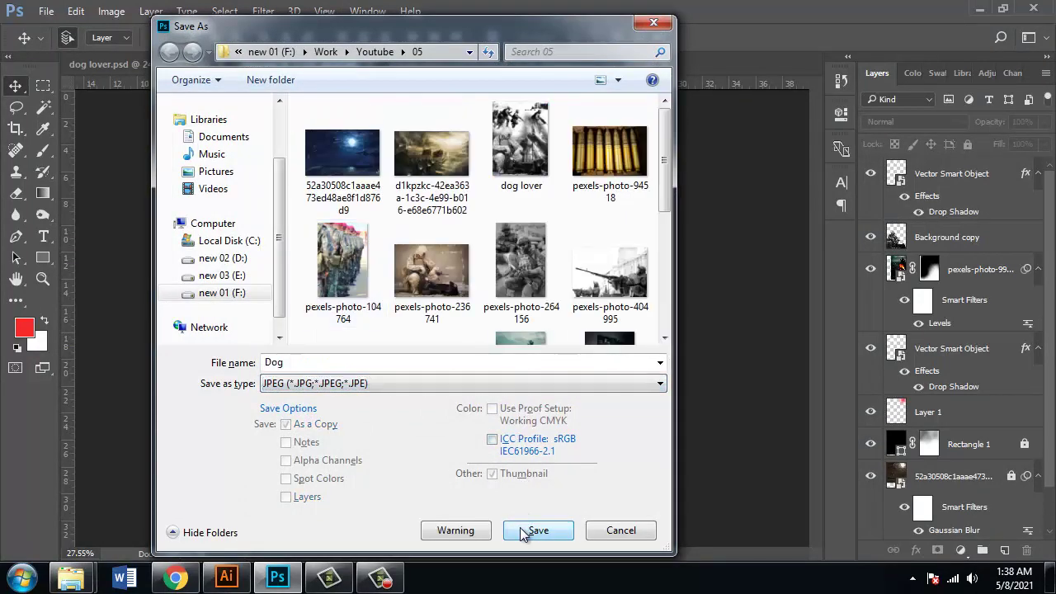
pyautogui.click(624, 139)
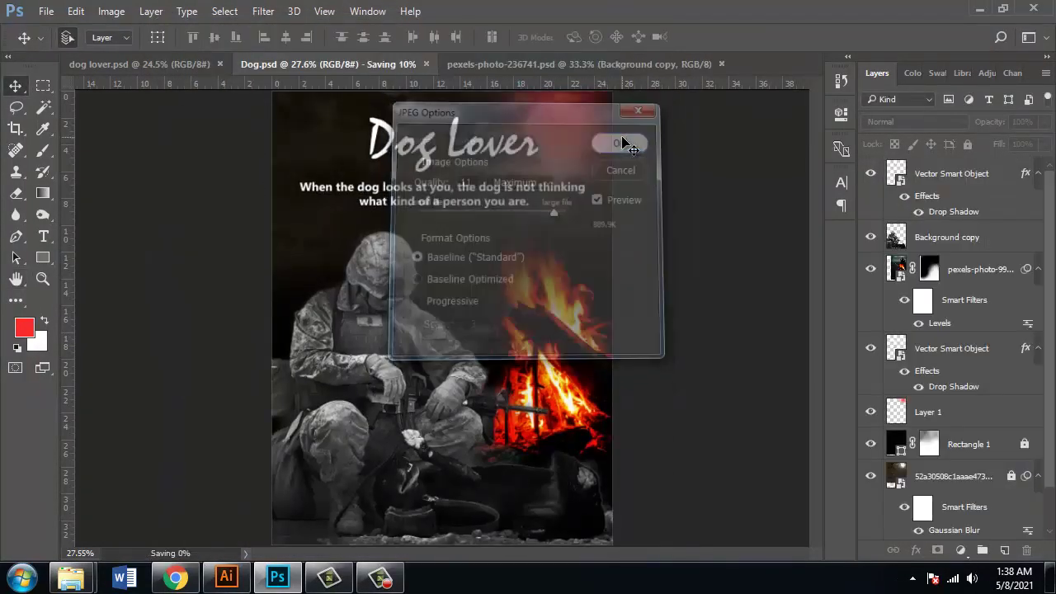